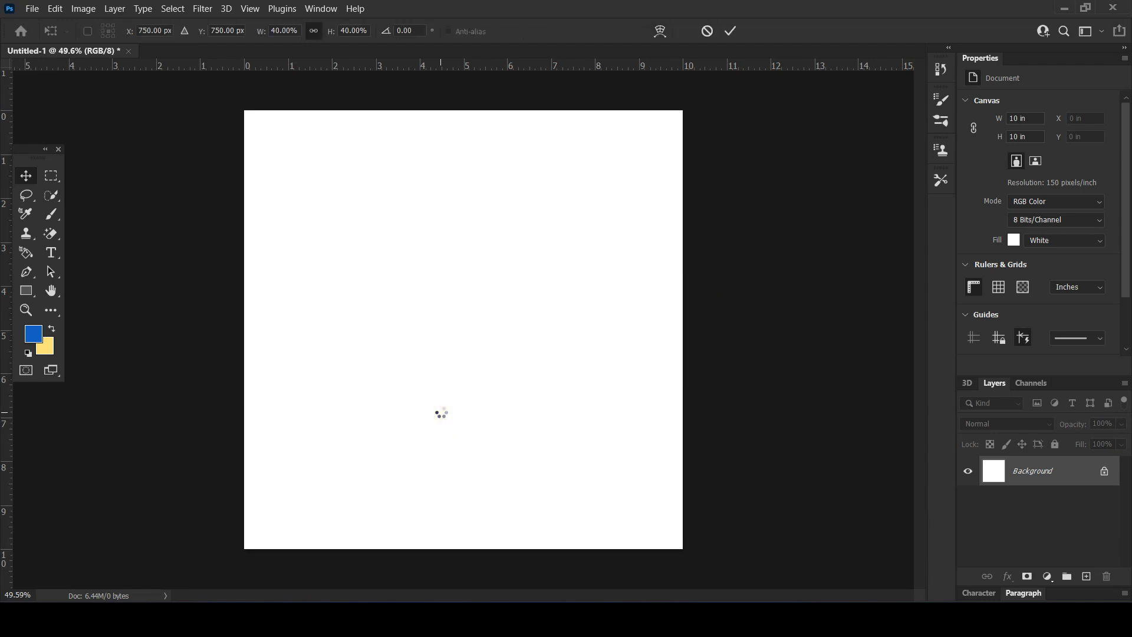
- Scale the placed white-cloud-blue-sky-sea image to about 15.16 × 10.11 in so it covers the whole canvas, and commit it
{"action": "left_click_drag", "start_coordinate": [681, 184], "coordinate": [805, 125]}
{"action": "key", "text": "Return"}
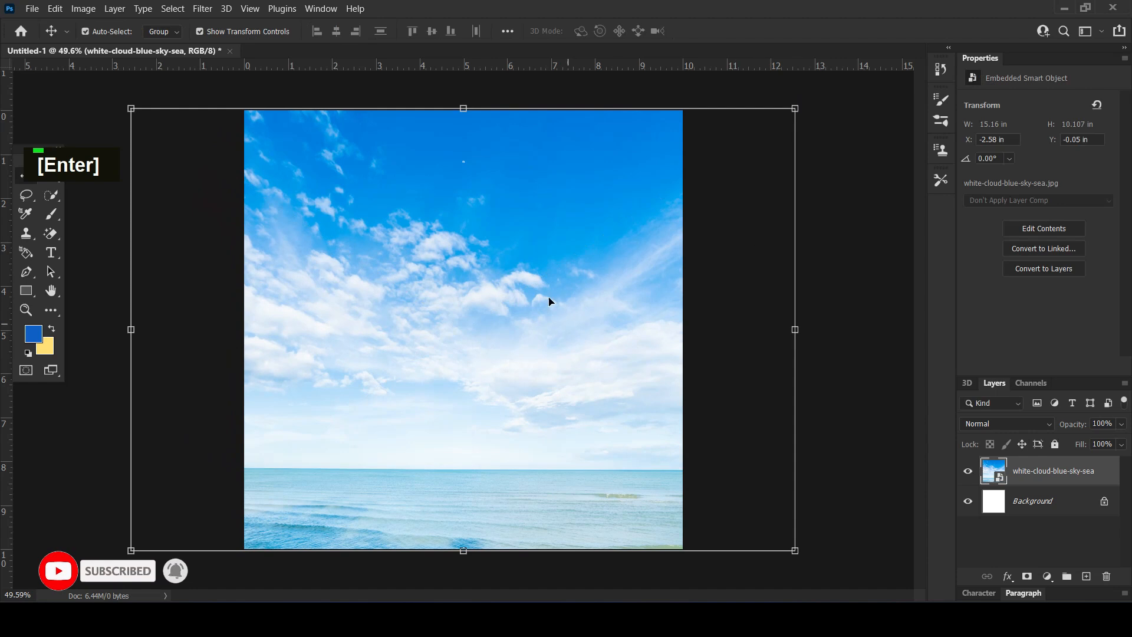
{"action": "left_click", "coordinate": [878, 398]}
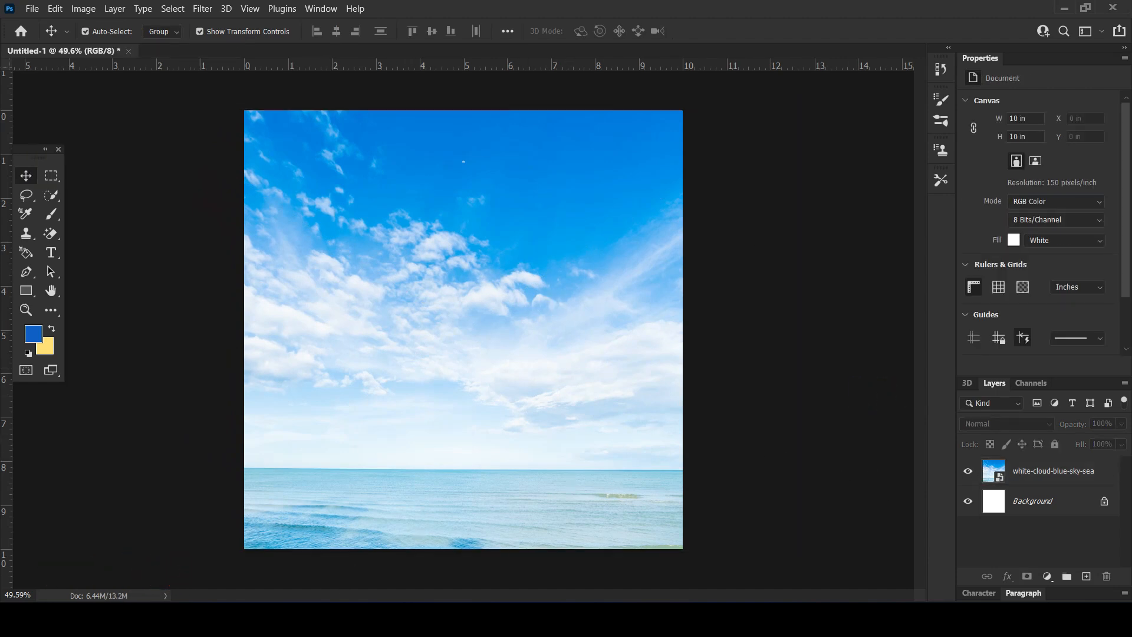
- Place the green island image from the image folder over the sea near the canvas bottom, scaled to 40.63%
{"action": "key", "text": "alt+Tab"}
{"action": "left_click", "coordinate": [546, 261]}
{"action": "left_click_drag", "start_coordinate": [568, 263], "coordinate": [446, 442]}
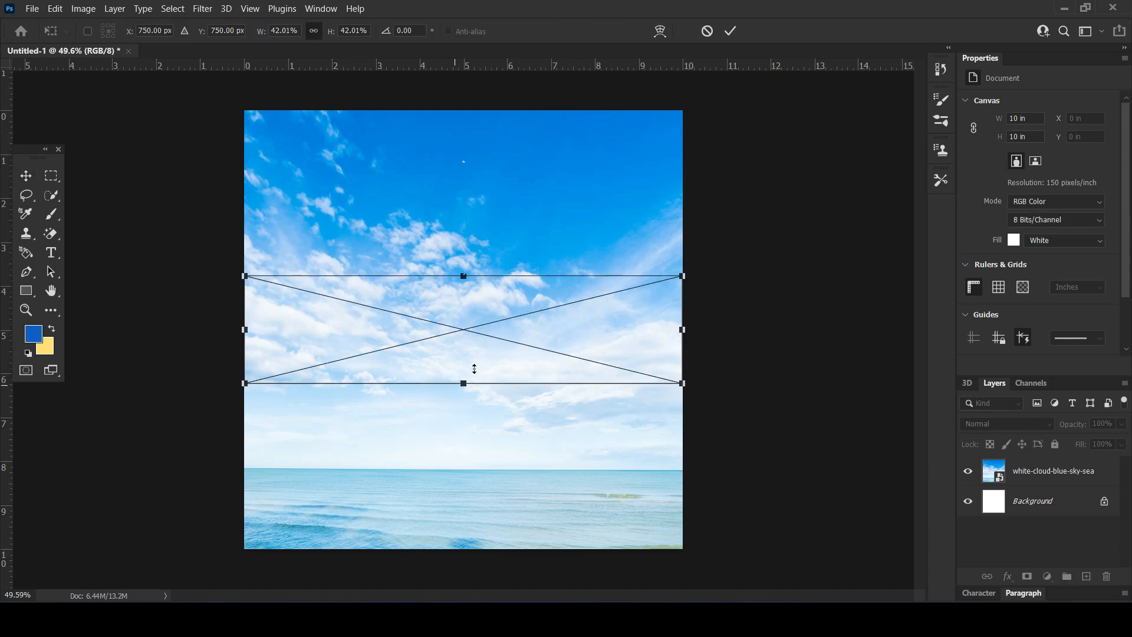
{"action": "left_click_drag", "start_coordinate": [502, 328], "coordinate": [512, 479]}
{"action": "left_click_drag", "start_coordinate": [690, 423], "coordinate": [682, 428]}
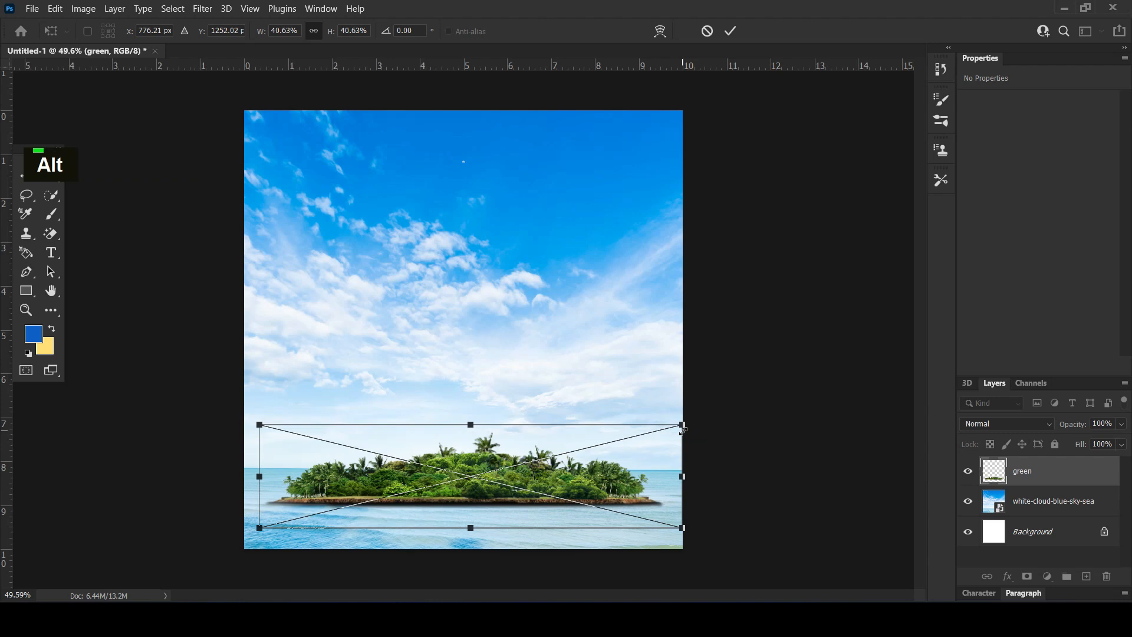
{"action": "key", "text": "Return"}
- Add a Color Balance adjustment clipped to the green island layer, with midtones Cyan/Red -23, Magenta/Green +13 and Yellow/Blue -14
{"action": "left_click", "coordinate": [572, 475]}
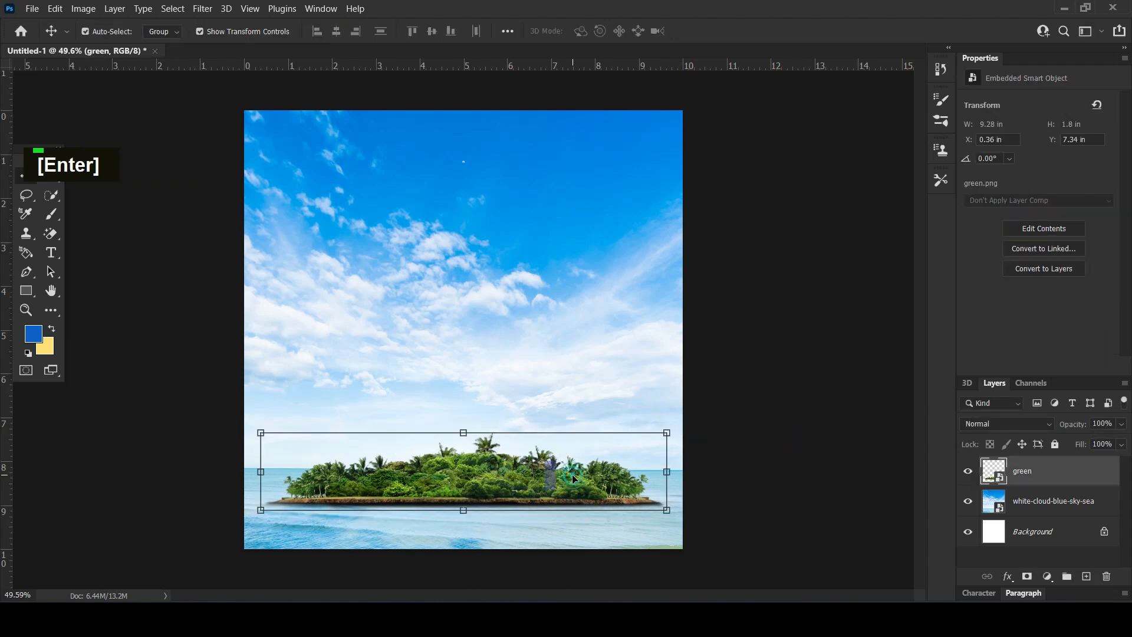
{"action": "left_click", "coordinate": [1046, 576]}
{"action": "left_click", "coordinate": [1045, 452]}
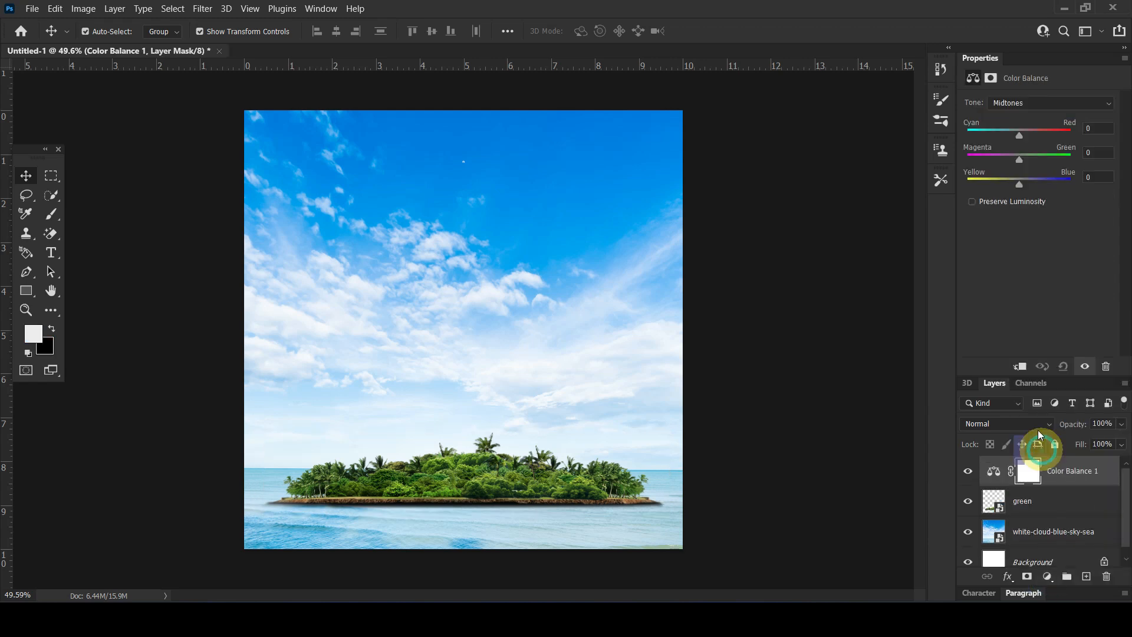
{"action": "left_click", "coordinate": [1020, 368]}
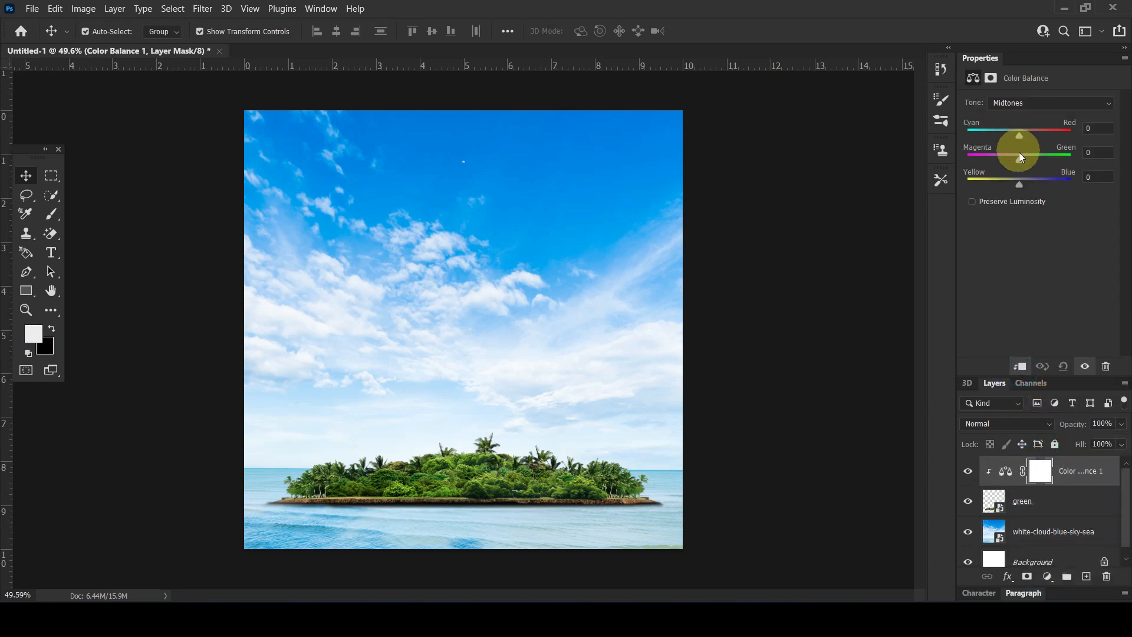
{"action": "mouse_move", "coordinate": [1002, 135]}
{"action": "left_mouse_down"}
{"action": "mouse_move", "coordinate": [1026, 162]}
{"action": "mouse_move", "coordinate": [1011, 187]}
{"action": "left_mouse_up"}
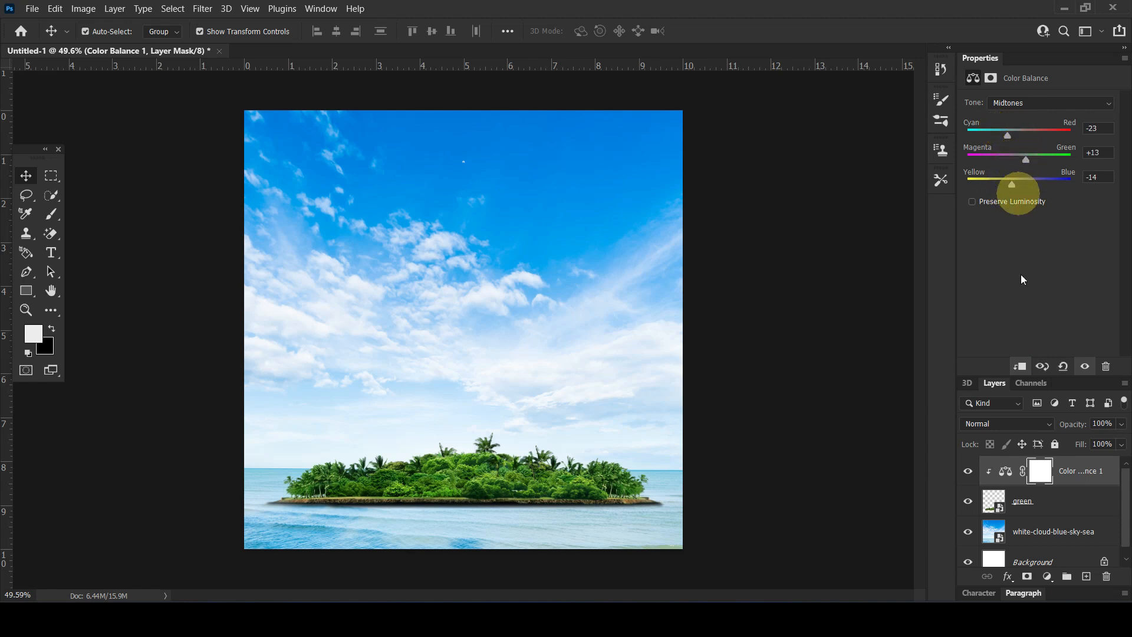
- Add a Brightness/Contrast adjustment to the green island layer with Brightness set to 23
{"action": "left_click", "coordinate": [1052, 502]}
{"action": "left_click", "coordinate": [1047, 577]}
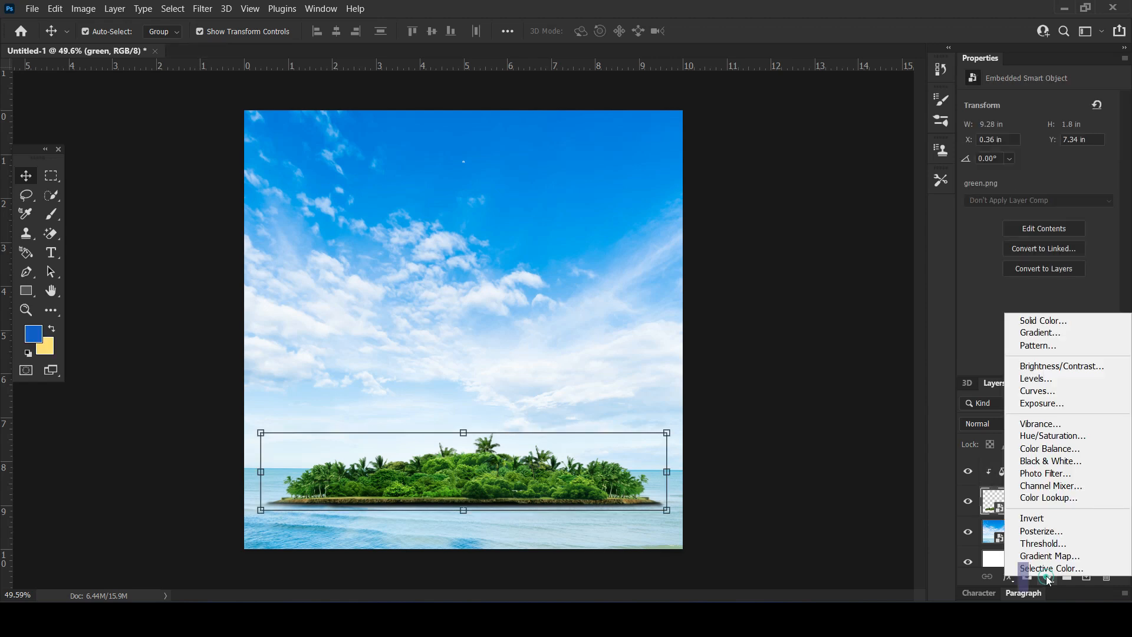
{"action": "left_click", "coordinate": [1044, 366]}
{"action": "left_click_drag", "start_coordinate": [1039, 149], "coordinate": [1050, 147]}
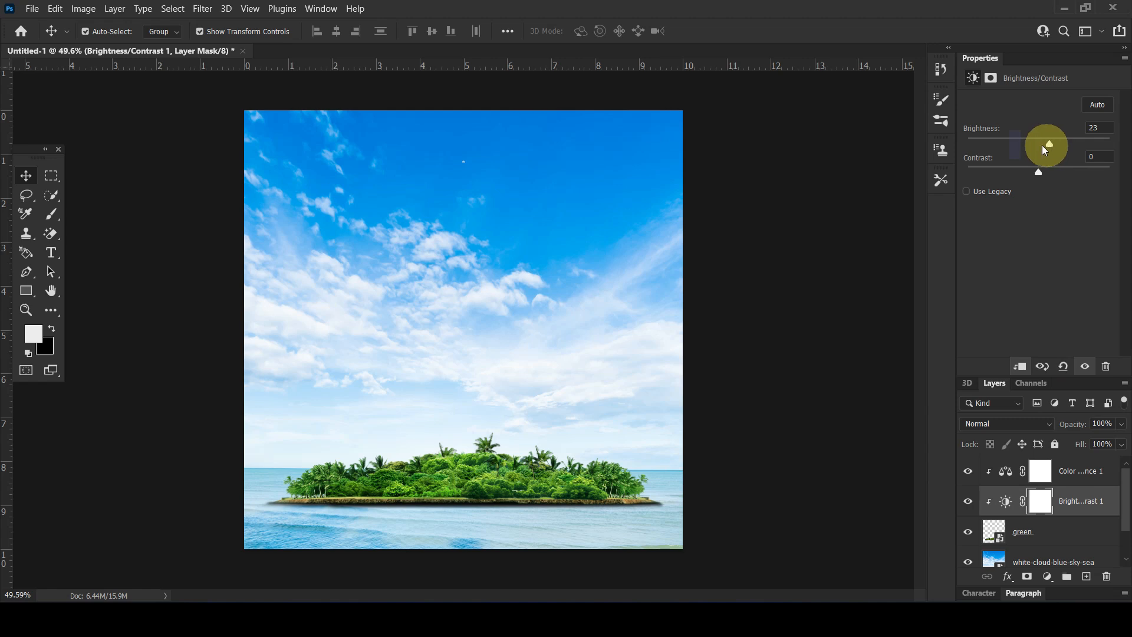
{"action": "left_click", "coordinate": [1098, 477]}
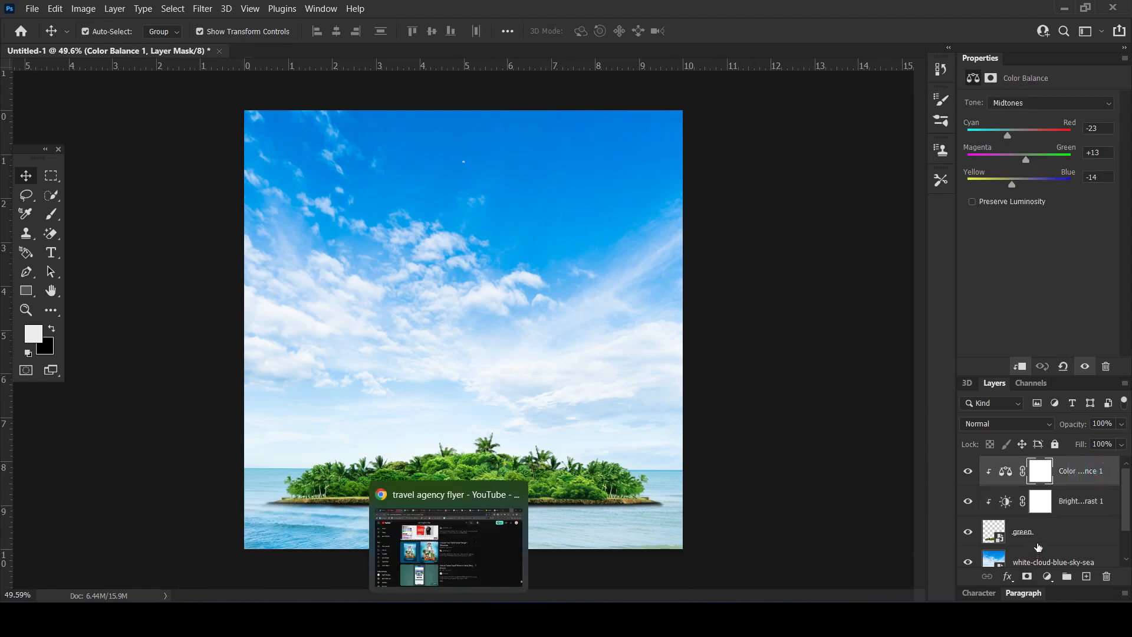
- Place the image of the man holding tickets between the sky and island layers, centred and scaled to 39.28%
{"action": "left_click", "coordinate": [1039, 562]}
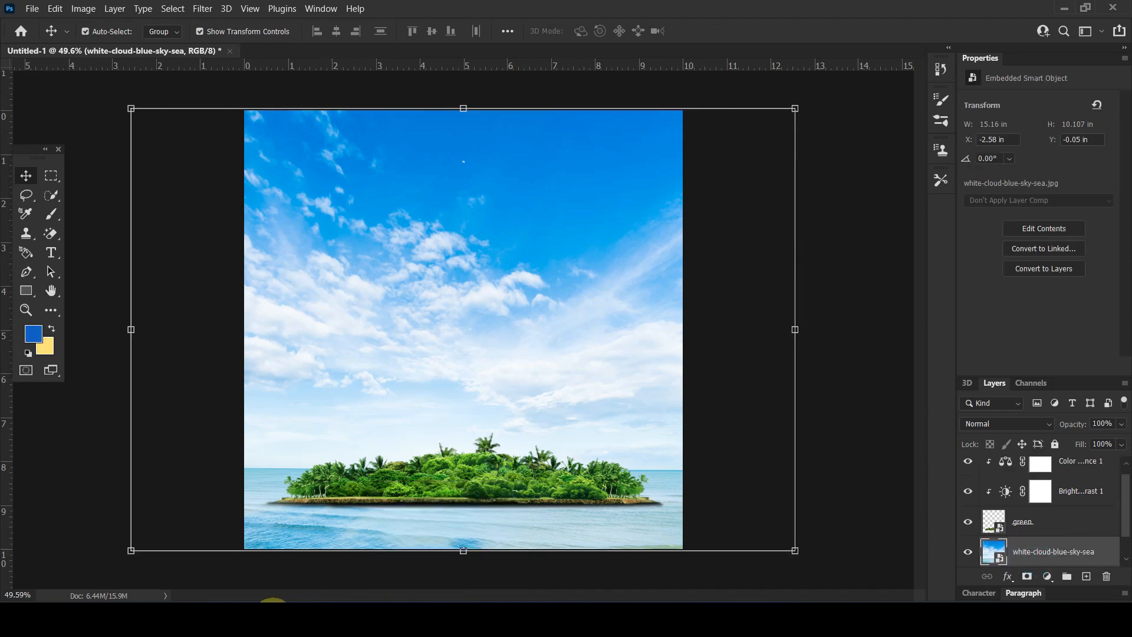
{"action": "left_click", "coordinate": [264, 614]}
{"action": "left_click", "coordinate": [235, 248]}
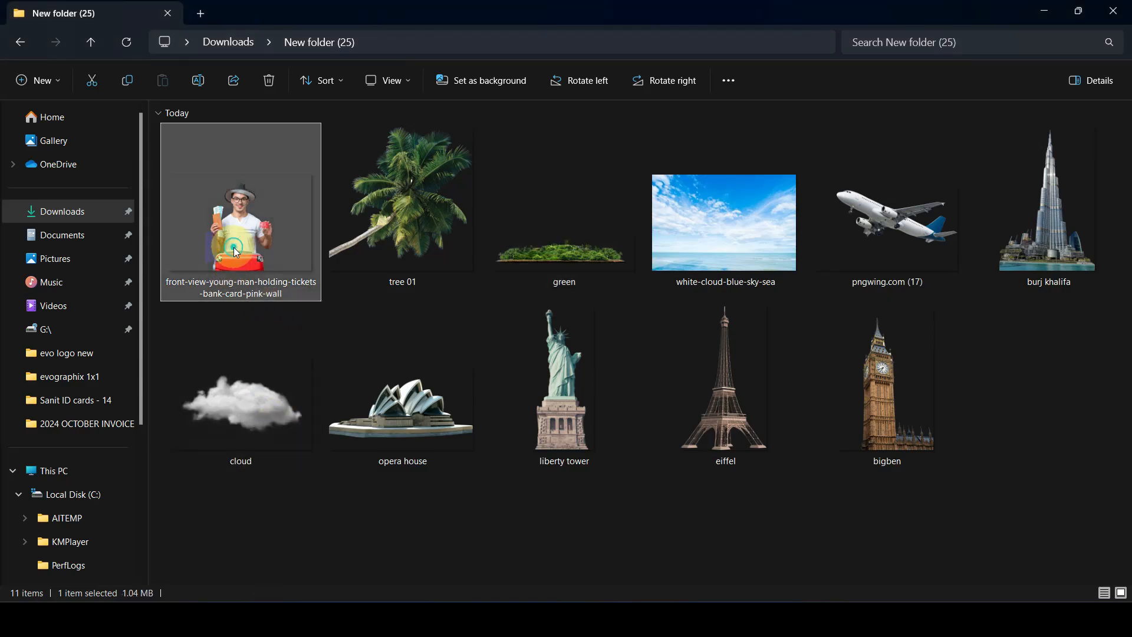
{"action": "left_click_drag", "start_coordinate": [245, 226], "coordinate": [508, 388]}
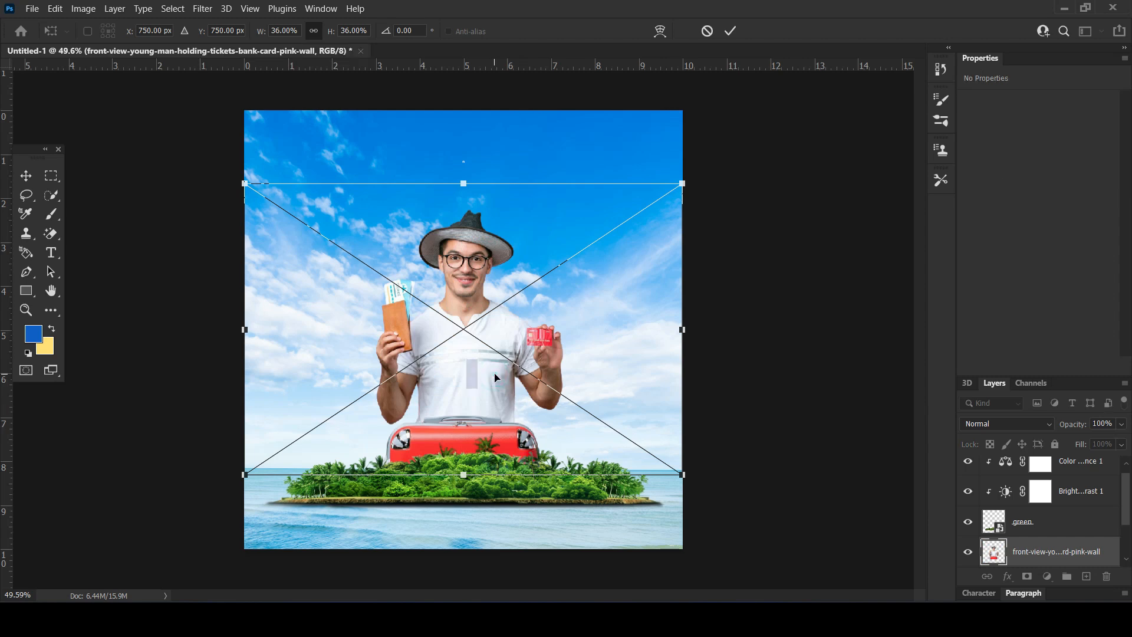
{"action": "left_click_drag", "start_coordinate": [682, 183], "coordinate": [702, 166]}
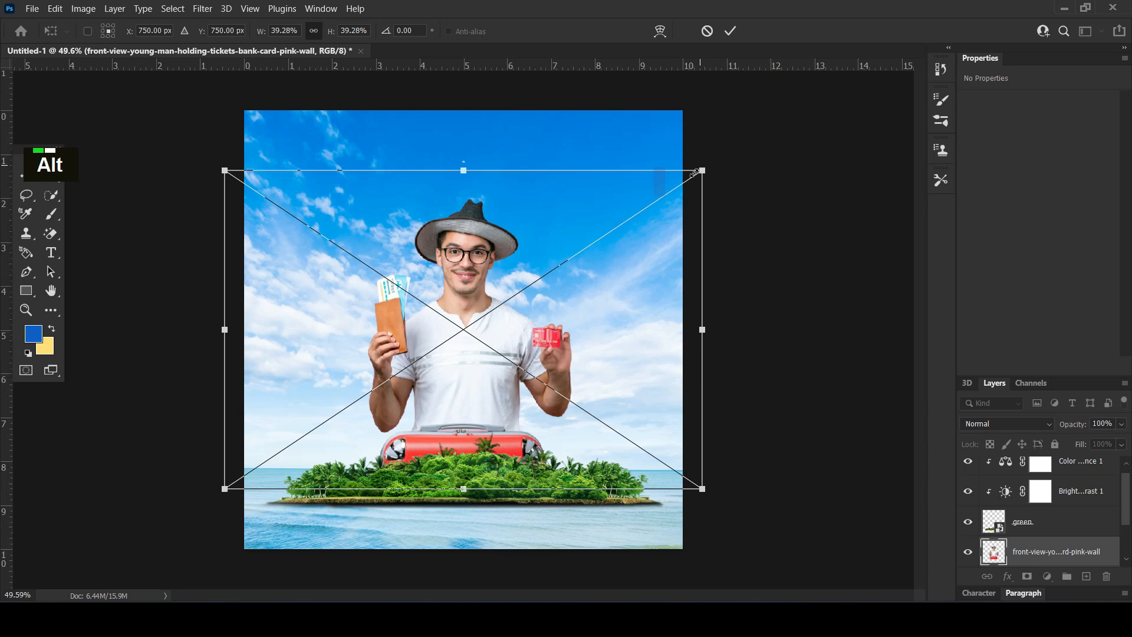
{"action": "left_click_drag", "start_coordinate": [472, 396], "coordinate": [466, 398]}
{"action": "key", "text": "Return"}
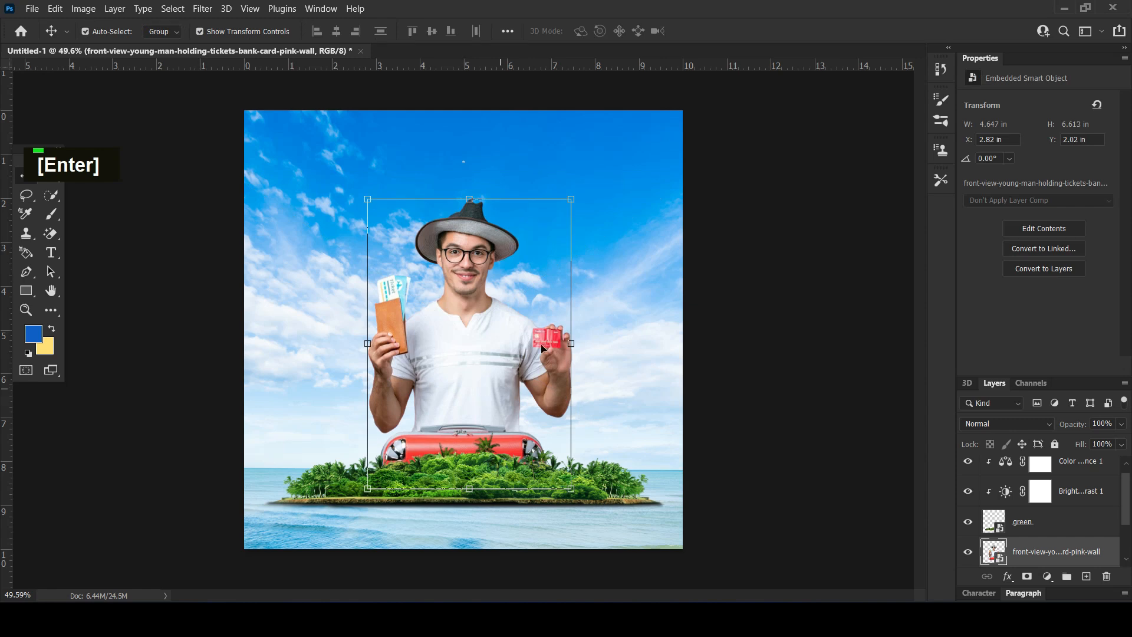
- Enlarge the man to 43.26% and rasterize his layer
{"action": "left_click", "coordinate": [573, 199]}
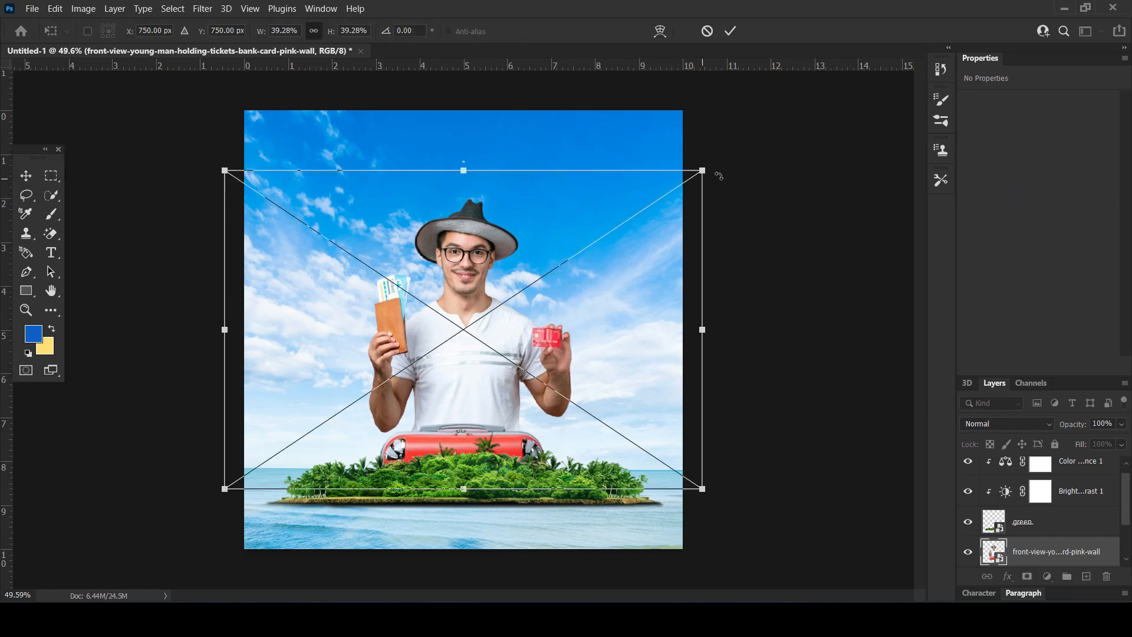
{"action": "left_click_drag", "start_coordinate": [708, 167], "coordinate": [734, 160]}
{"action": "key", "text": "Return"}
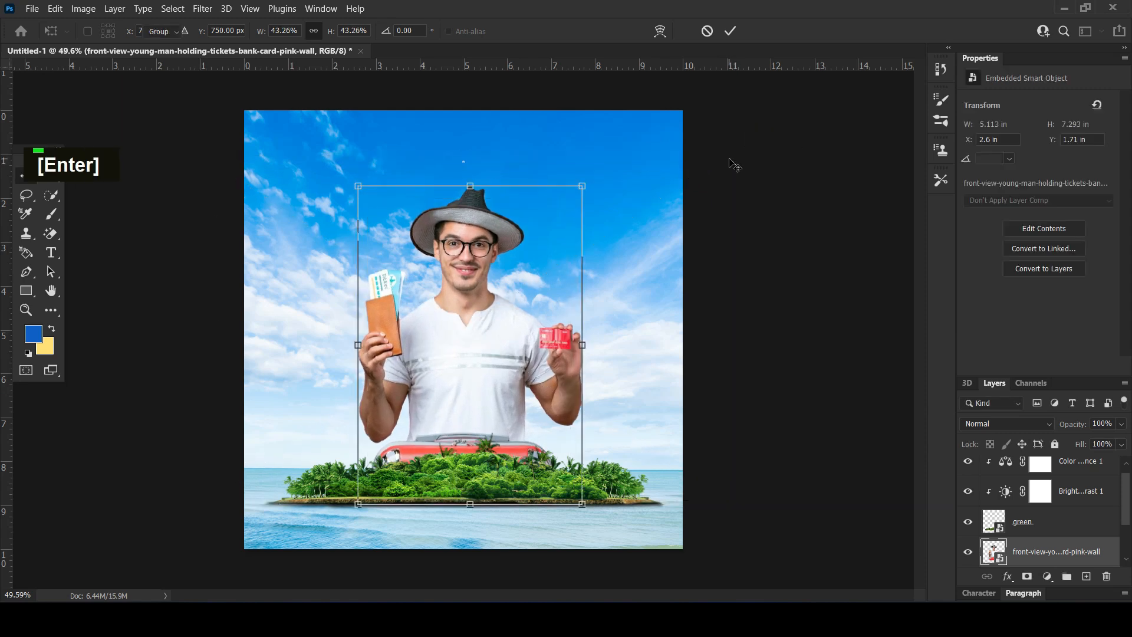
{"action": "right_click", "coordinate": [1092, 541]}
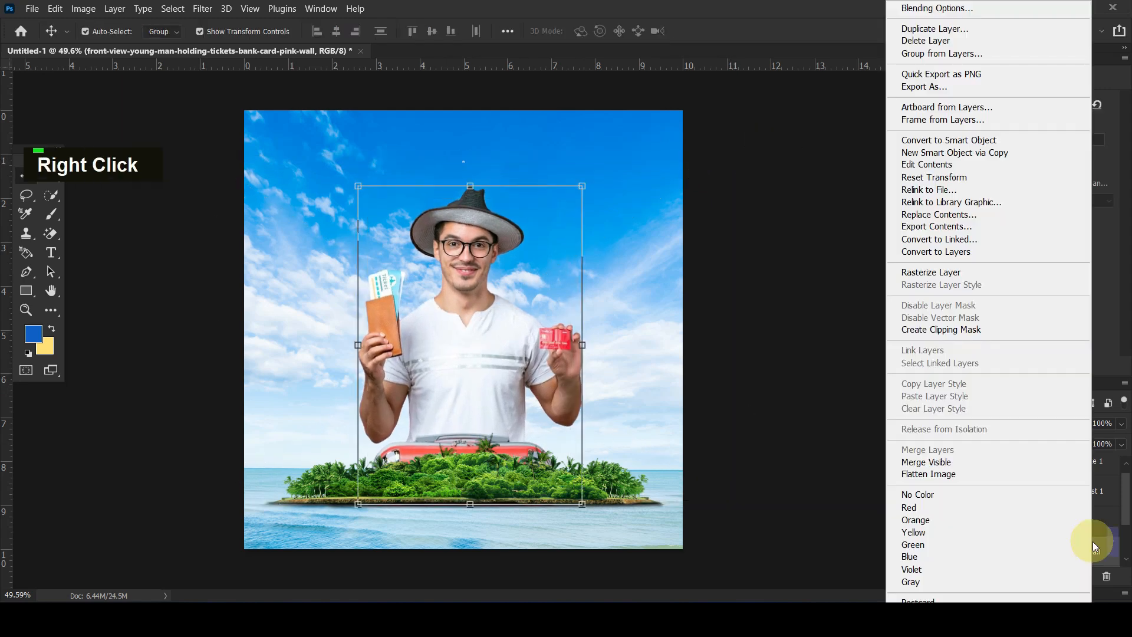
{"action": "left_click", "coordinate": [952, 274]}
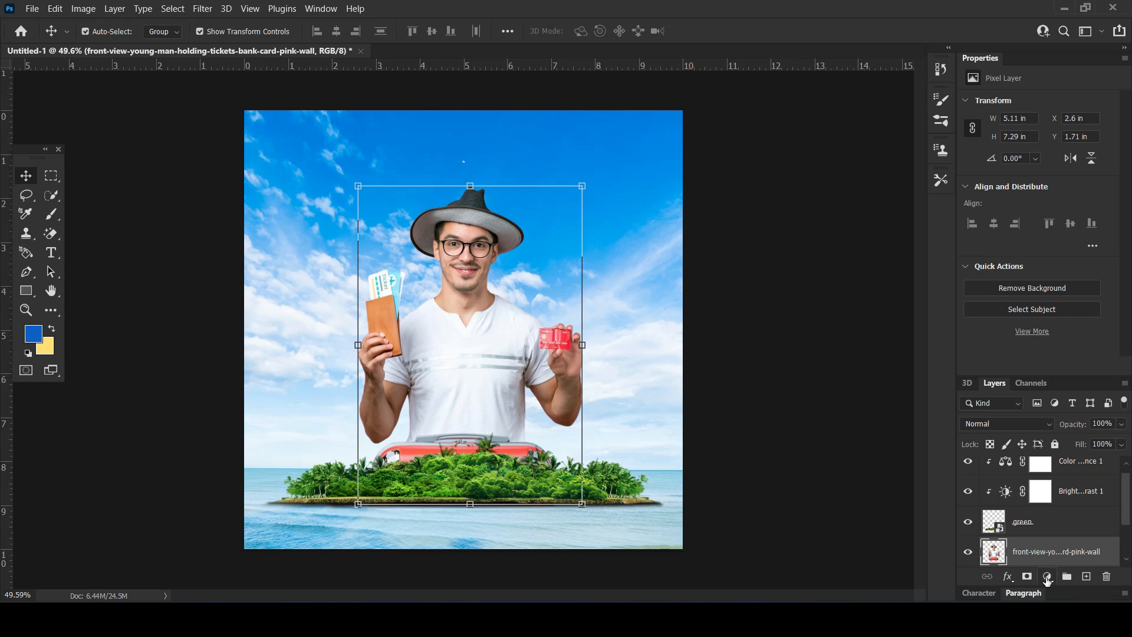
- Add a clipped Color Balance adjustment to the man's layer with midtones Cyan/Red -24 and Yellow/Blue -4
{"action": "left_click", "coordinate": [1047, 577]}
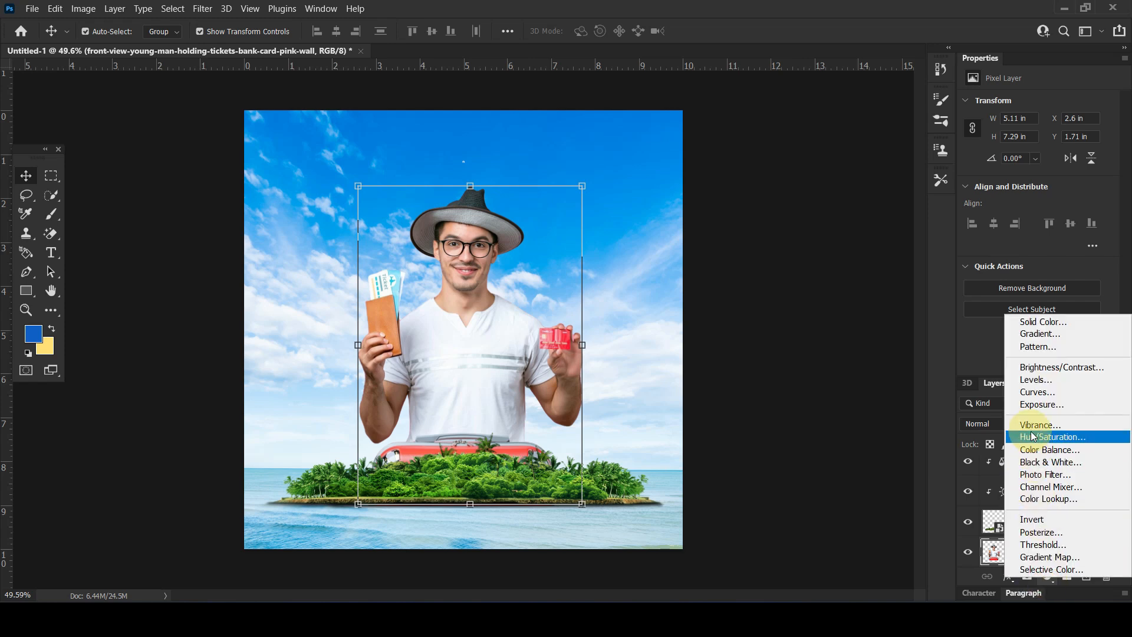
{"action": "left_click", "coordinate": [1044, 450]}
{"action": "left_click", "coordinate": [1020, 367]}
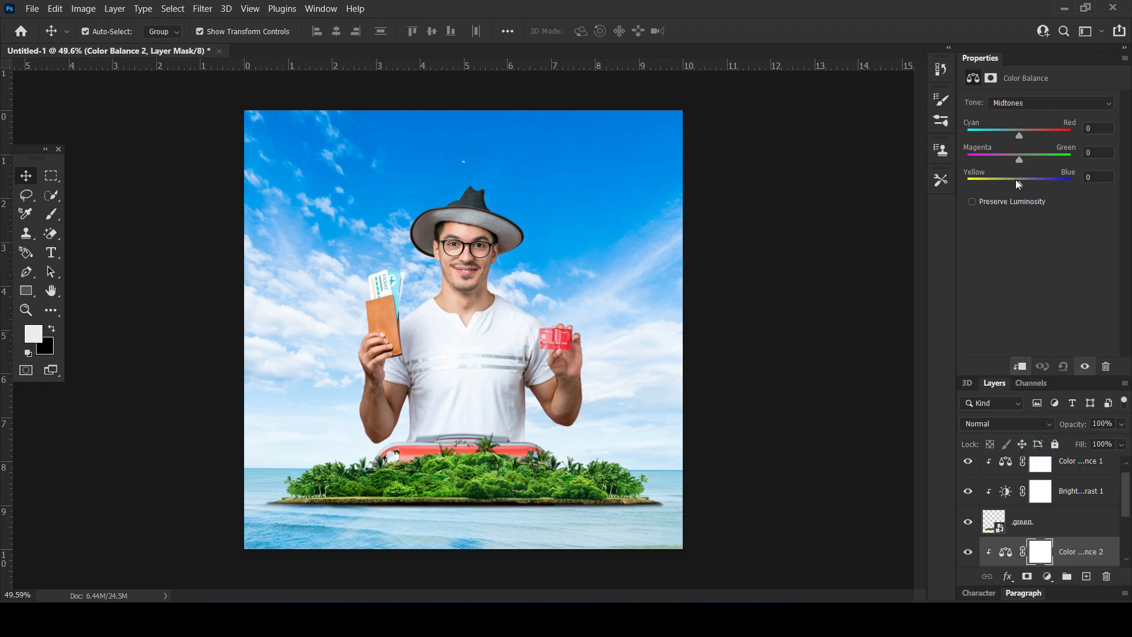
{"action": "left_click_drag", "start_coordinate": [1017, 136], "coordinate": [1011, 135]}
{"action": "left_click_drag", "start_coordinate": [1019, 179], "coordinate": [1015, 185]}
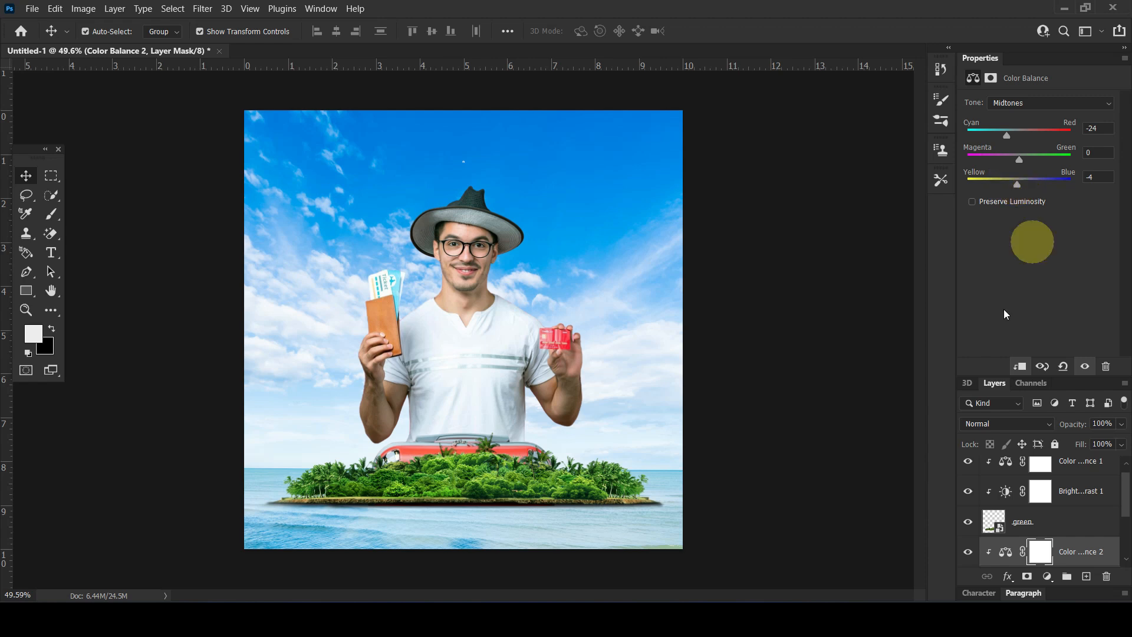
{"action": "left_click", "coordinate": [733, 228]}
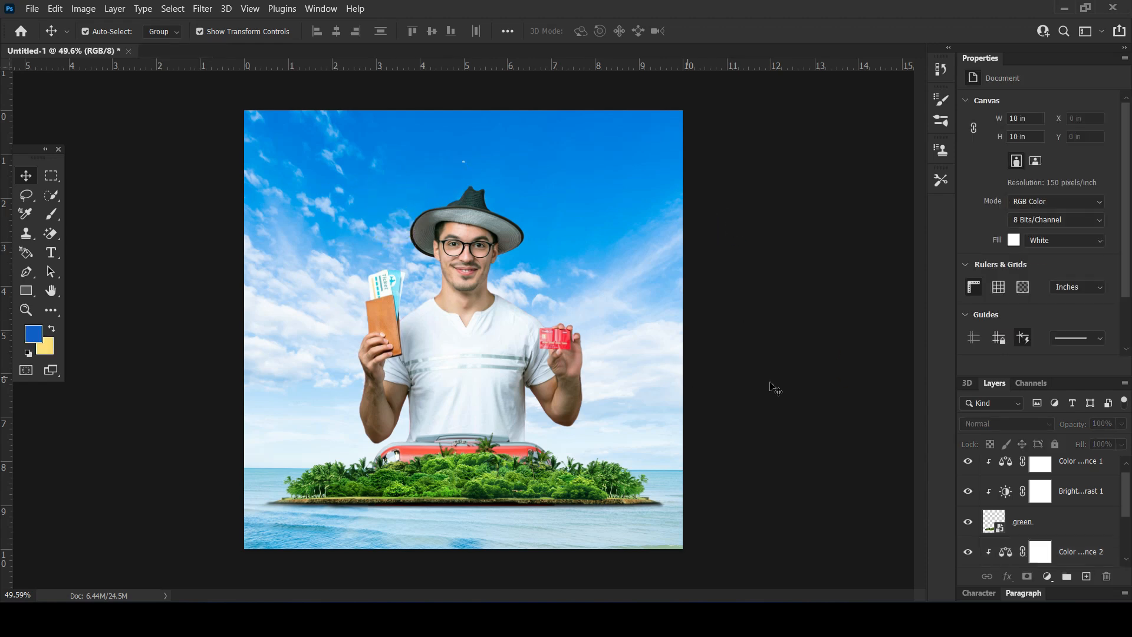
- Create a new empty layer above the sky layer and set the Brush foreground color to white
{"action": "scroll", "coordinate": [996, 513], "scroll_direction": "down", "scroll_amount": 2}
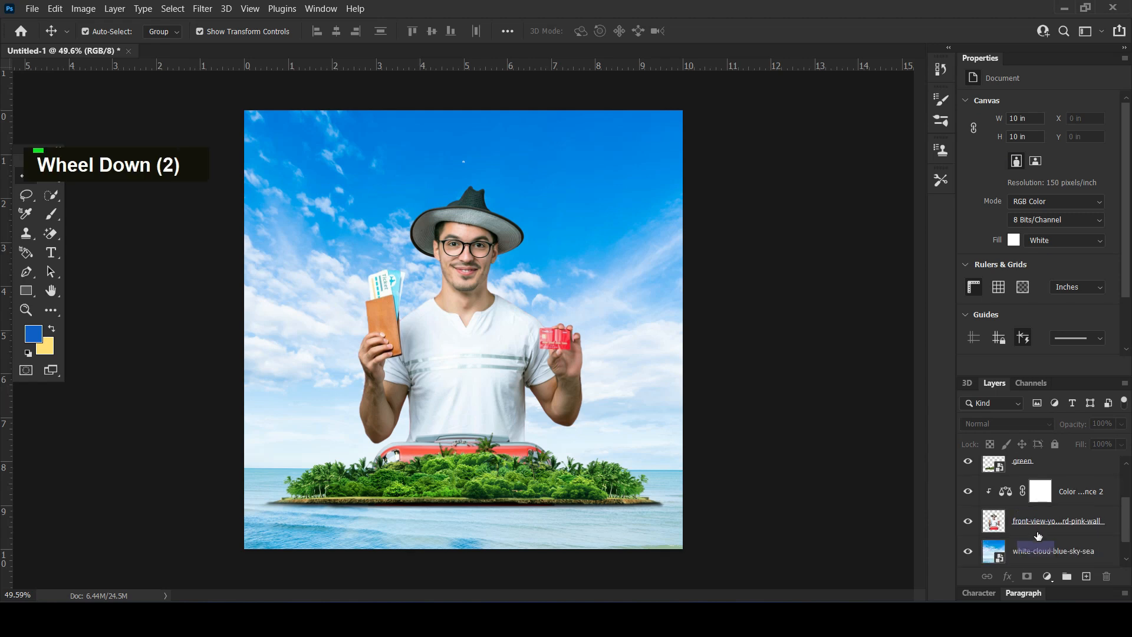
{"action": "left_click", "coordinate": [1041, 555]}
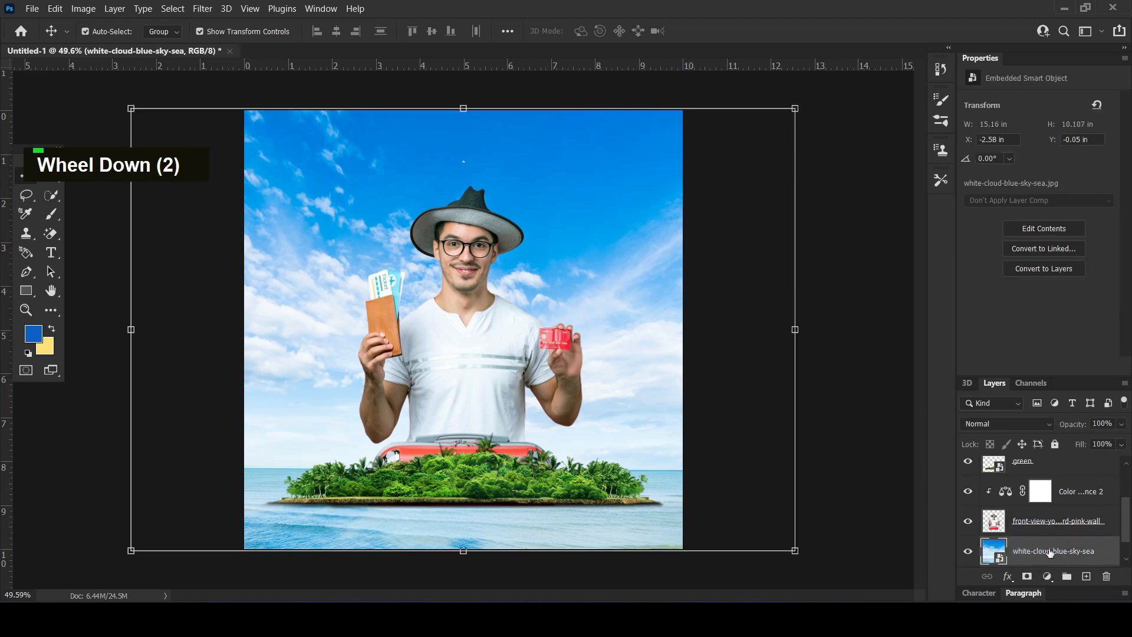
{"action": "left_click", "coordinate": [1087, 576]}
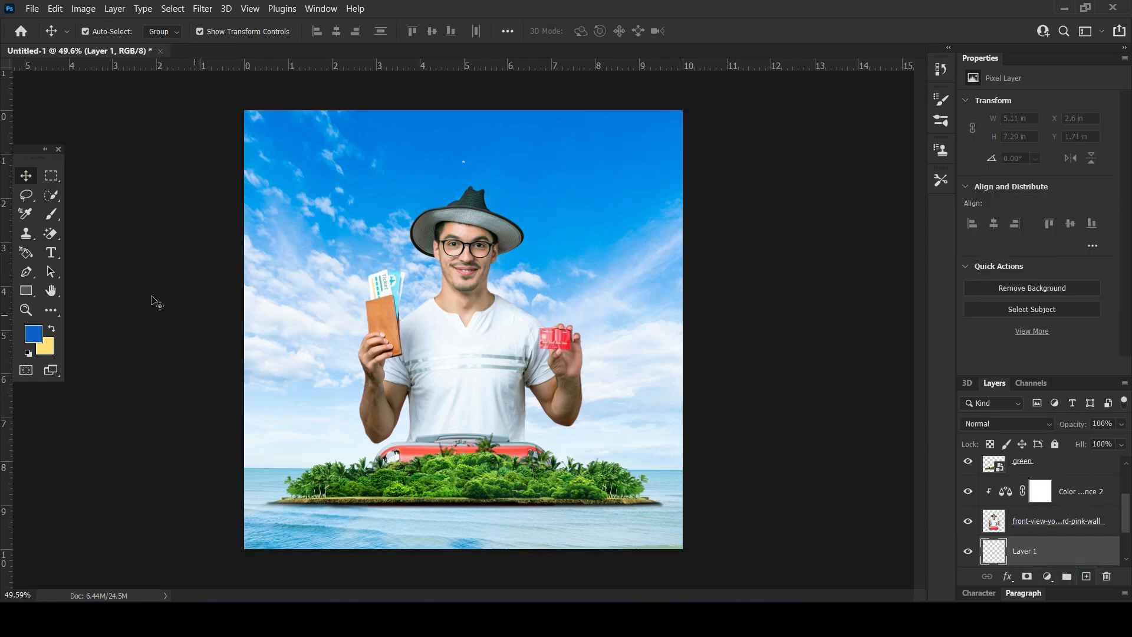
{"action": "left_click", "coordinate": [49, 217]}
{"action": "left_click", "coordinate": [32, 339]}
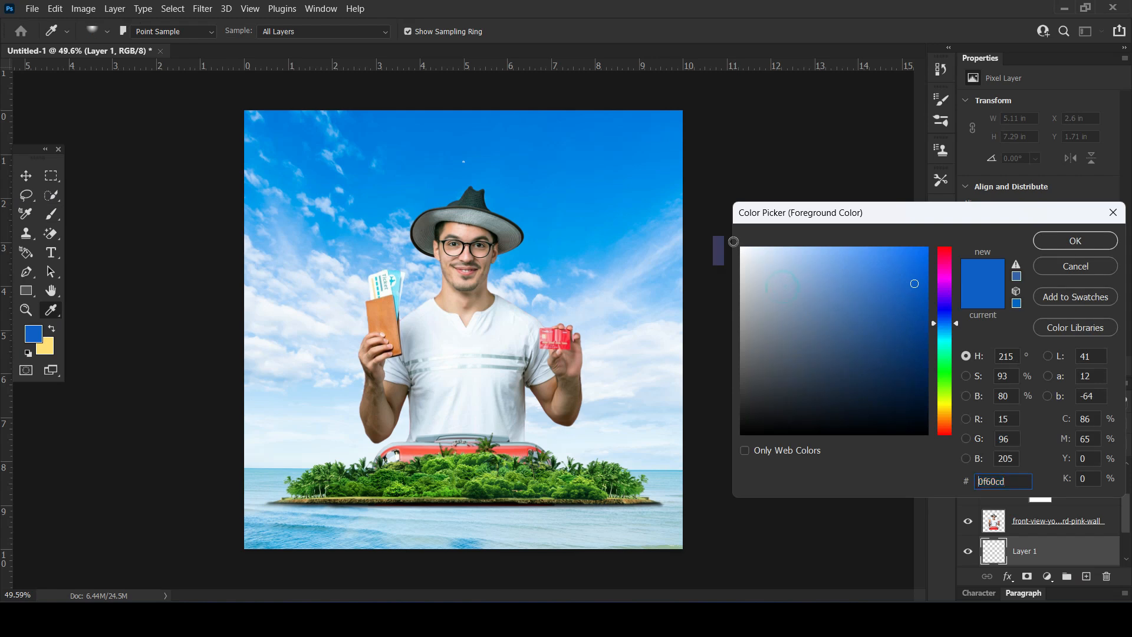
{"action": "left_click", "coordinate": [742, 247]}
{"action": "left_click", "coordinate": [1070, 242]}
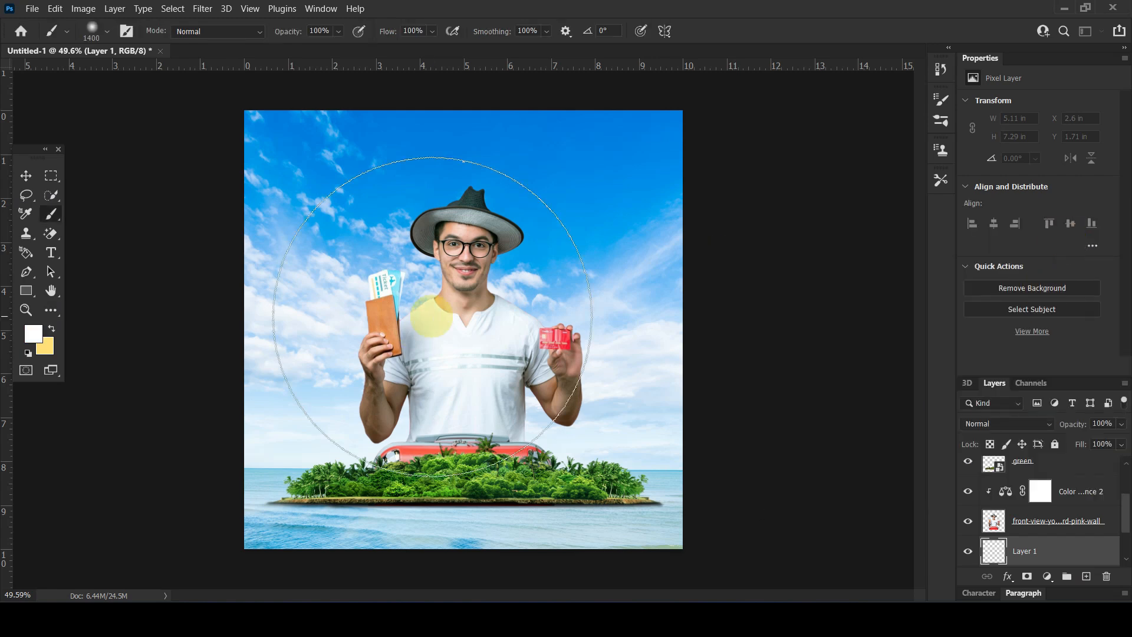
- Paint a soft white glow behind the man with the brush at size 1100, undoing the second dab
{"action": "key", "text": "bracketleft"}
{"action": "key", "text": "bracketleft"}
{"action": "key", "text": "bracketleft"}
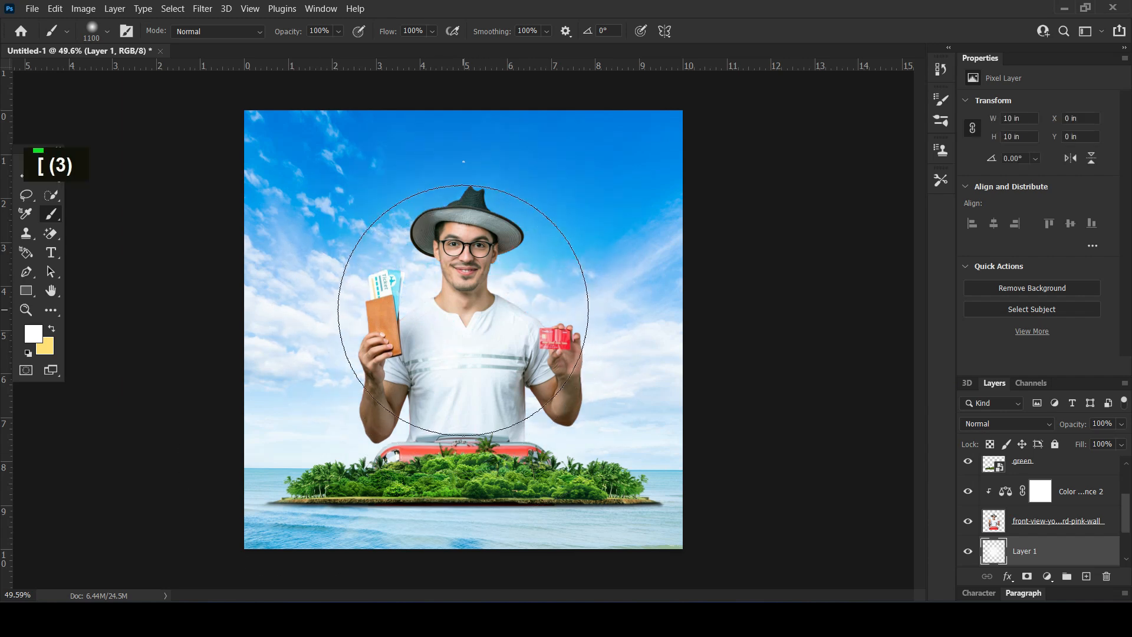
{"action": "left_click", "coordinate": [464, 311]}
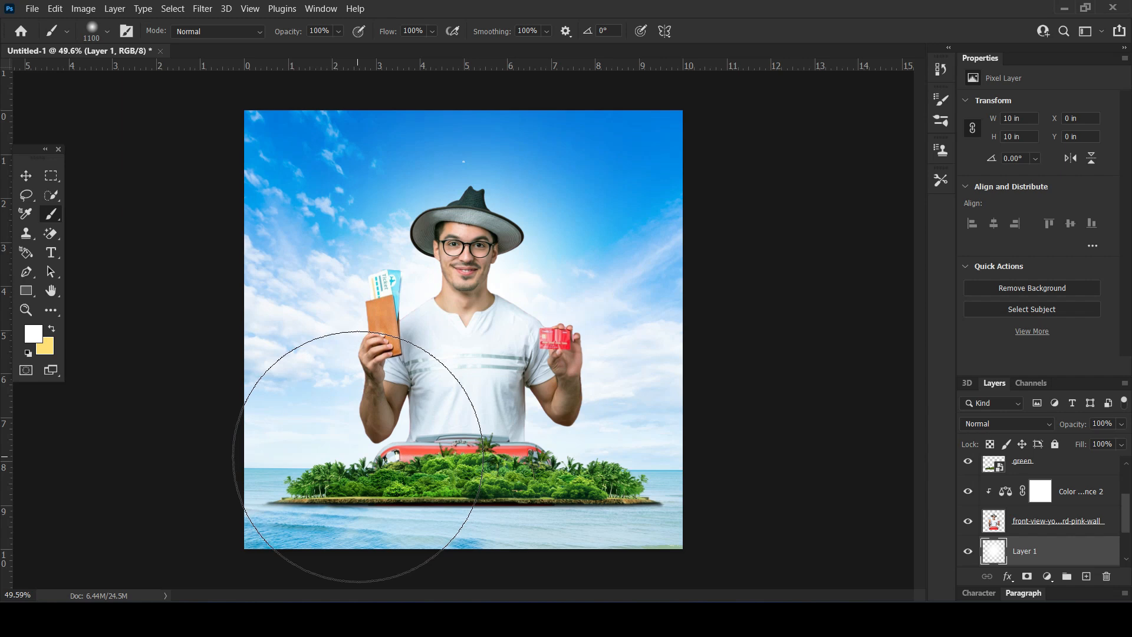
{"action": "key", "text": "ctrl+z"}
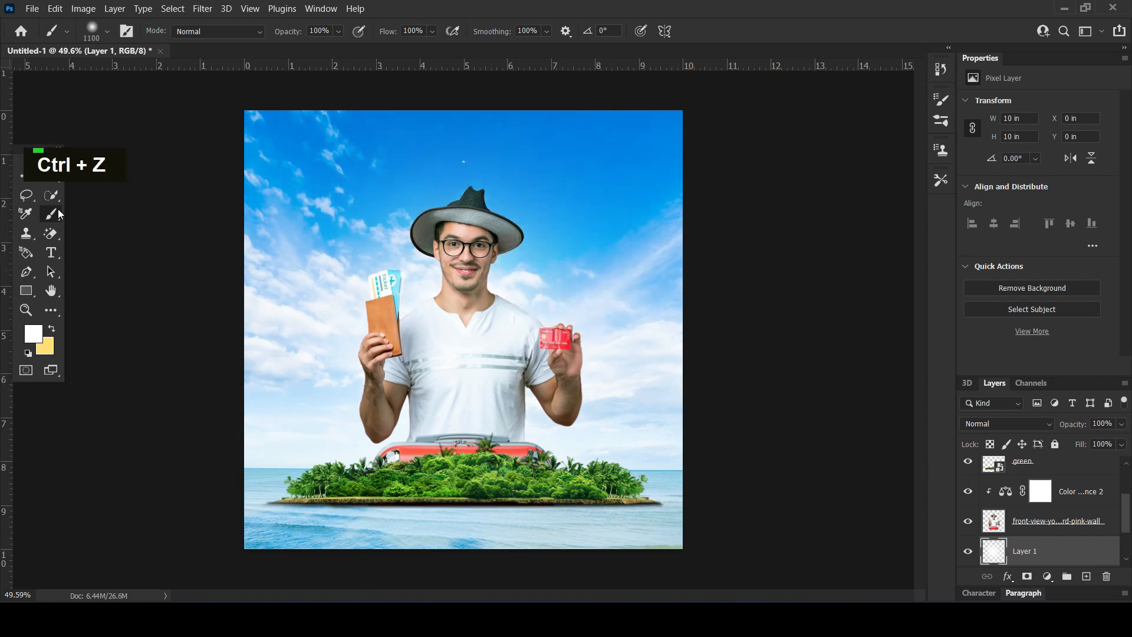
{"action": "left_click", "coordinate": [23, 179]}
{"action": "left_click", "coordinate": [144, 314]}
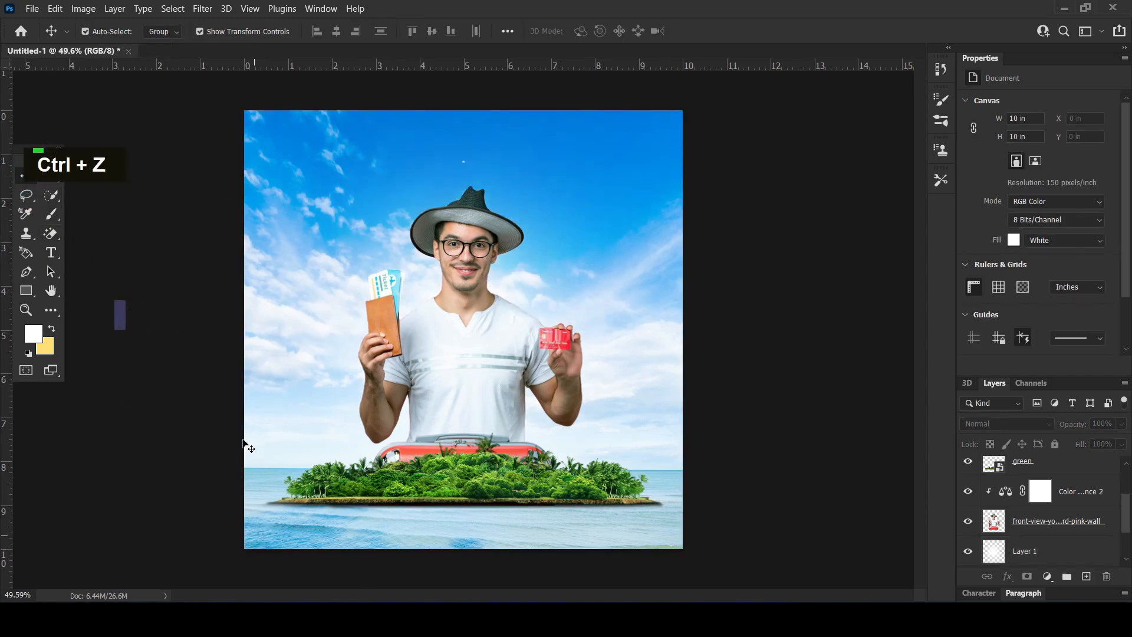
- Place the airplane image pngwing.com (17) across the upper left of the sky, scaled to about 7.09 in wide
{"action": "left_click", "coordinate": [260, 598]}
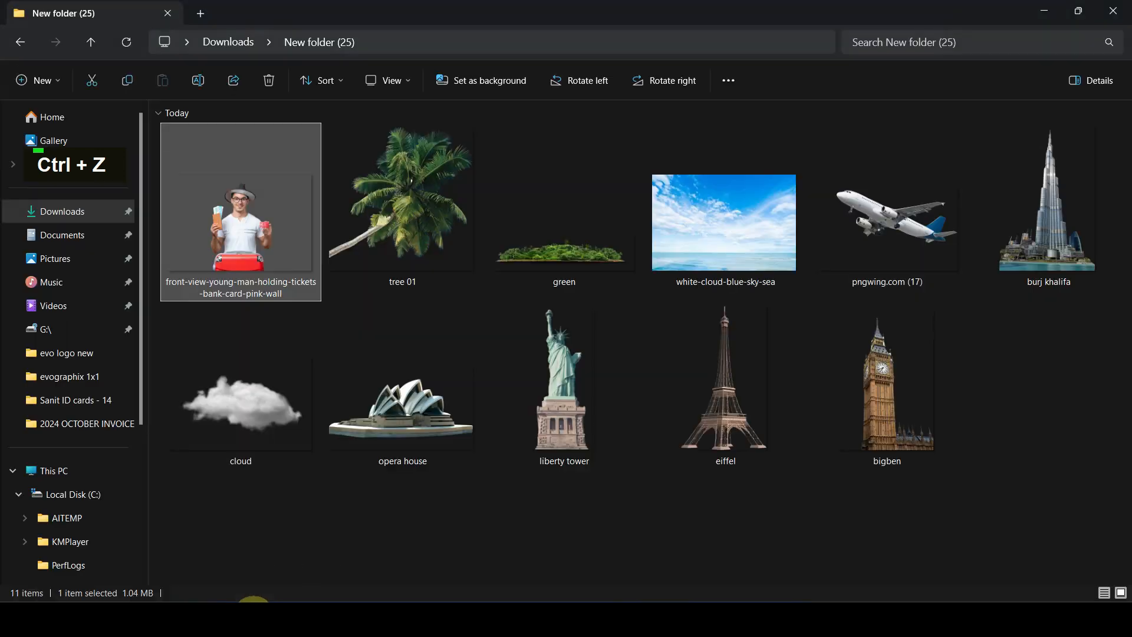
{"action": "left_click", "coordinate": [918, 233]}
{"action": "left_click_drag", "start_coordinate": [872, 227], "coordinate": [421, 346]}
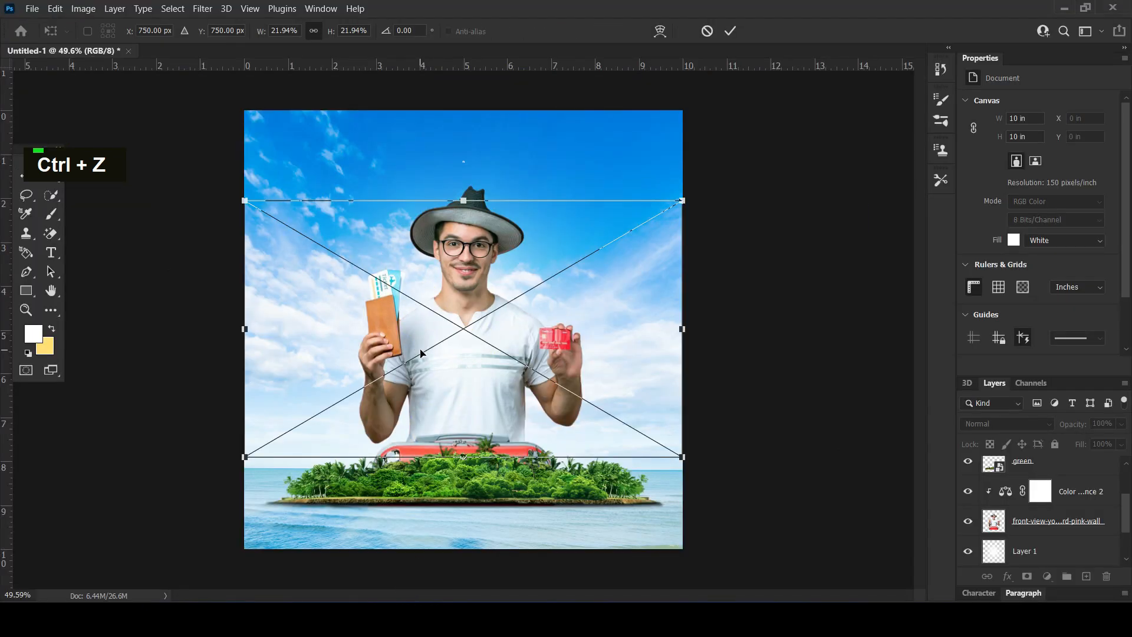
{"action": "left_click_drag", "start_coordinate": [489, 299], "coordinate": [422, 253]}
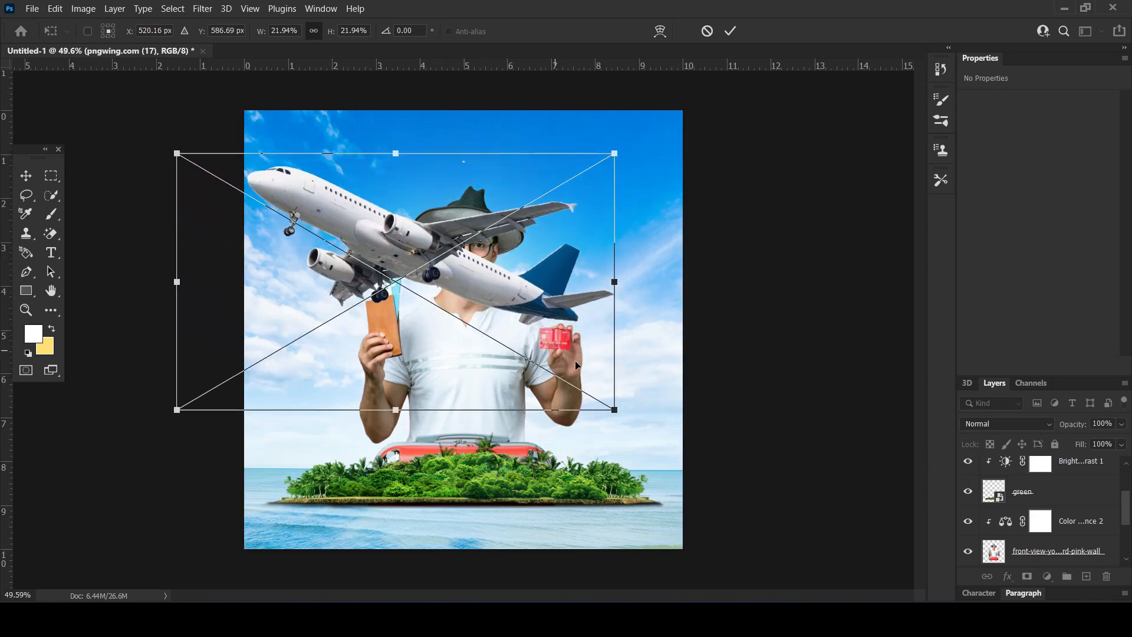
{"action": "left_click_drag", "start_coordinate": [612, 413], "coordinate": [564, 380]}
{"action": "mouse_move", "coordinate": [446, 270]}
{"action": "left_mouse_down"}
{"action": "mouse_move", "coordinate": [439, 312]}
{"action": "mouse_move", "coordinate": [455, 276]}
{"action": "left_mouse_up"}
{"action": "left_click_drag", "start_coordinate": [573, 389], "coordinate": [557, 375]}
{"action": "key", "text": "Return"}
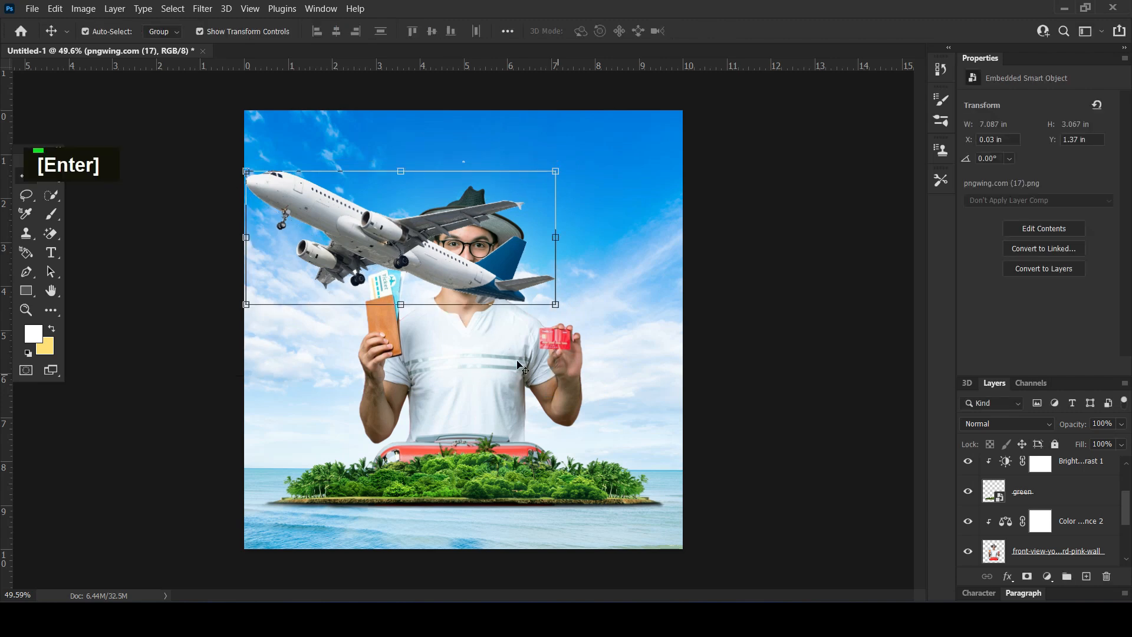
- Move the airplane layer directly above the sky layer, beneath the white glow layer, and rename it plane
{"action": "scroll", "coordinate": [1050, 498], "scroll_direction": "up", "scroll_amount": 4}
{"action": "mouse_move", "coordinate": [1056, 483]}
{"action": "left_mouse_down"}
{"action": "mouse_move", "coordinate": [1053, 548]}
{"action": "mouse_move", "coordinate": [1049, 478]}
{"action": "mouse_move", "coordinate": [1049, 502]}
{"action": "left_mouse_up"}
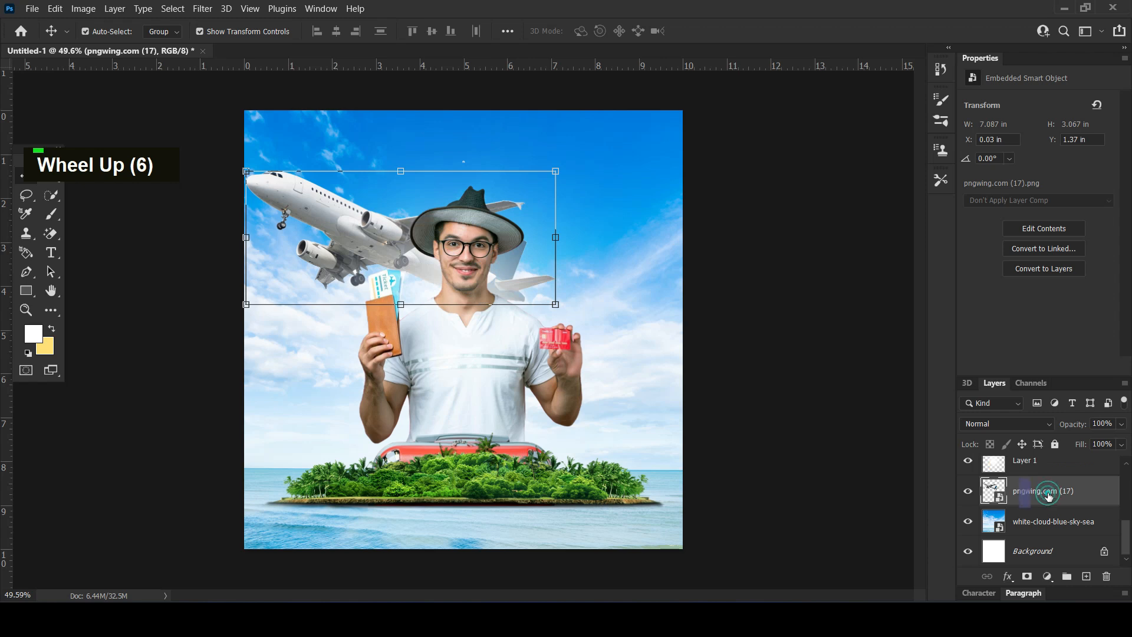
{"action": "double_click", "coordinate": [1049, 493]}
{"action": "type", "text": "plane"}
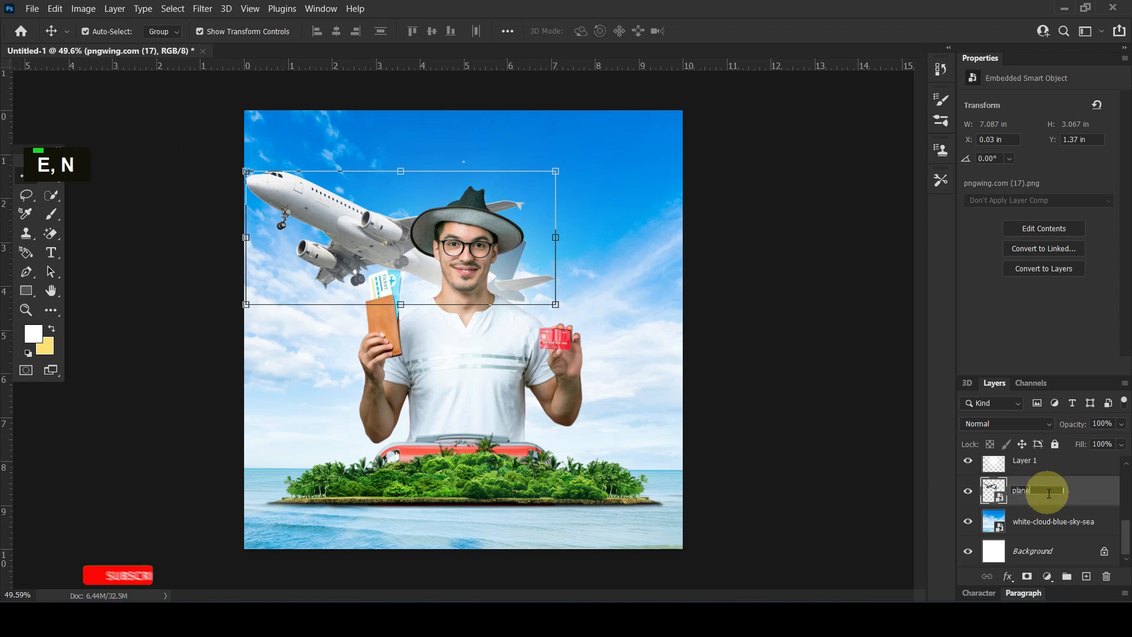
{"action": "key", "text": "Return"}
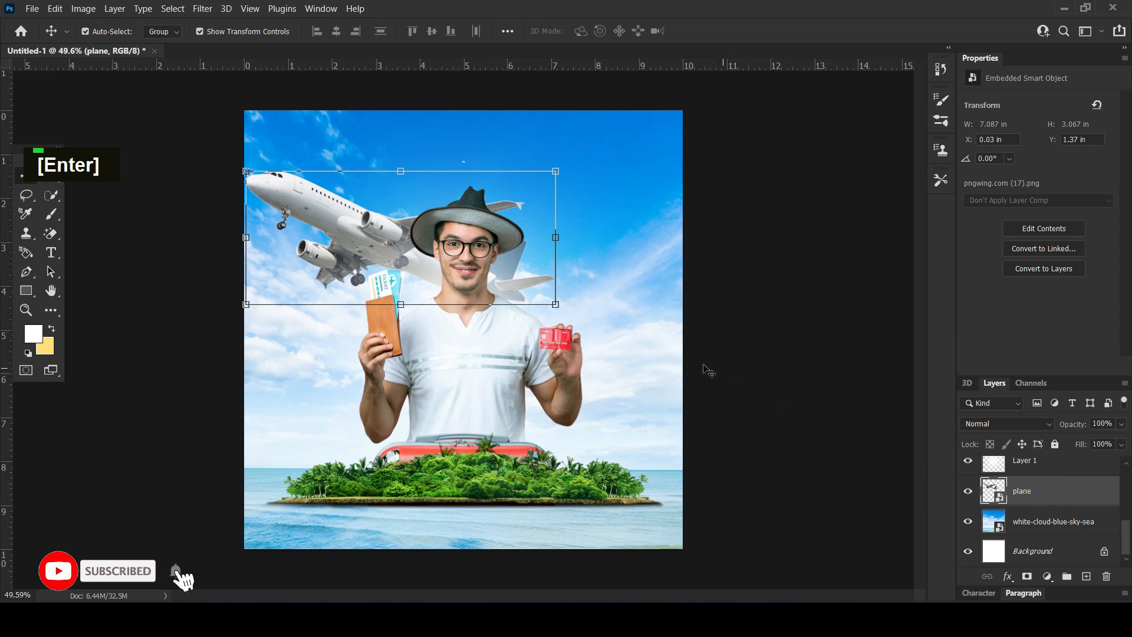
- Shift the airplane slightly up and to the right, to about X 0.18 in and Y 1.06 in, and deselect it
{"action": "left_click_drag", "start_coordinate": [250, 184], "coordinate": [285, 177]}
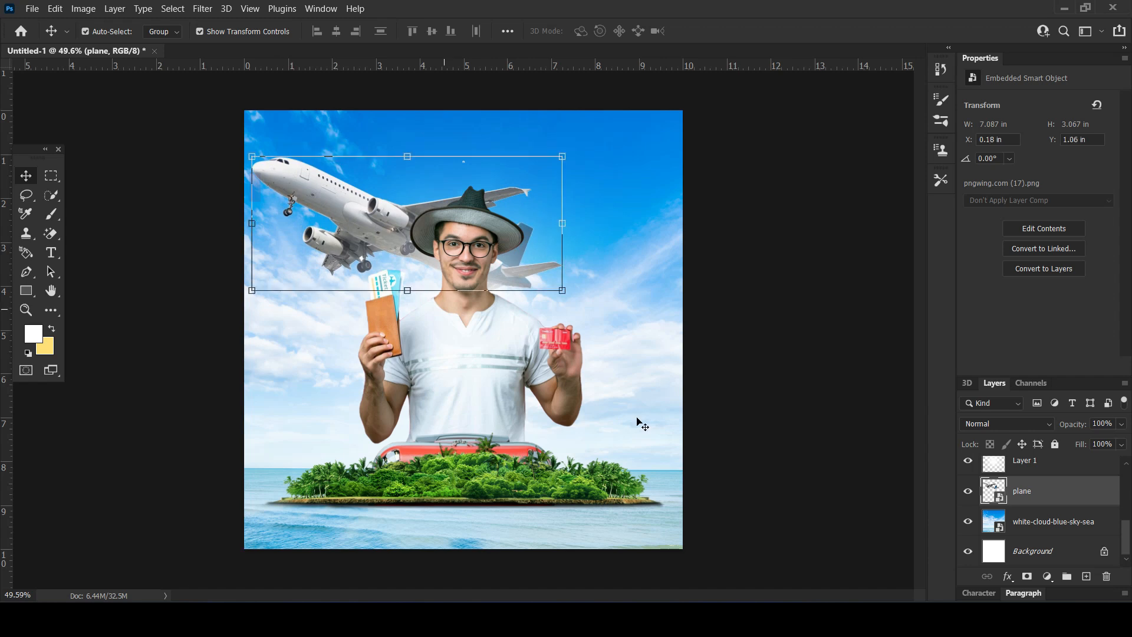
{"action": "left_click", "coordinate": [902, 353]}
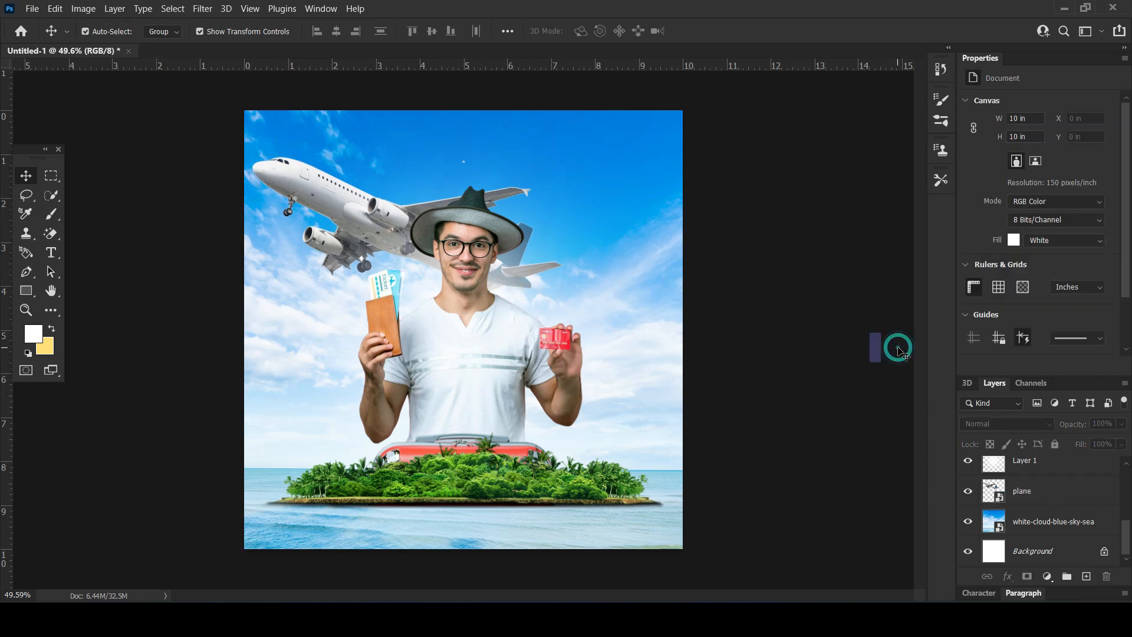
- Place the opera house image above the man's Color Balance adjustment, about 3.24 in wide, behind the left half of the island
{"action": "scroll", "coordinate": [548, 409], "scroll_direction": "up", "scroll_amount": 1}
{"action": "scroll", "coordinate": [549, 409], "scroll_direction": "down", "scroll_amount": 1}
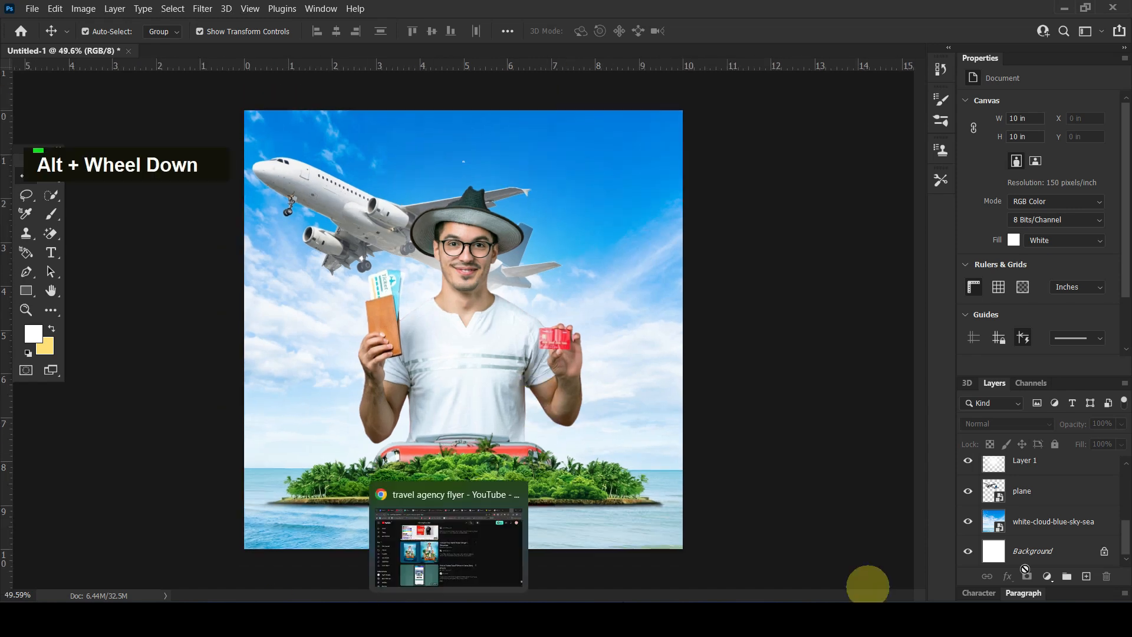
{"action": "scroll", "coordinate": [1050, 492], "scroll_direction": "up", "scroll_amount": 1}
{"action": "scroll", "coordinate": [1050, 493], "scroll_direction": "up", "scroll_amount": 3}
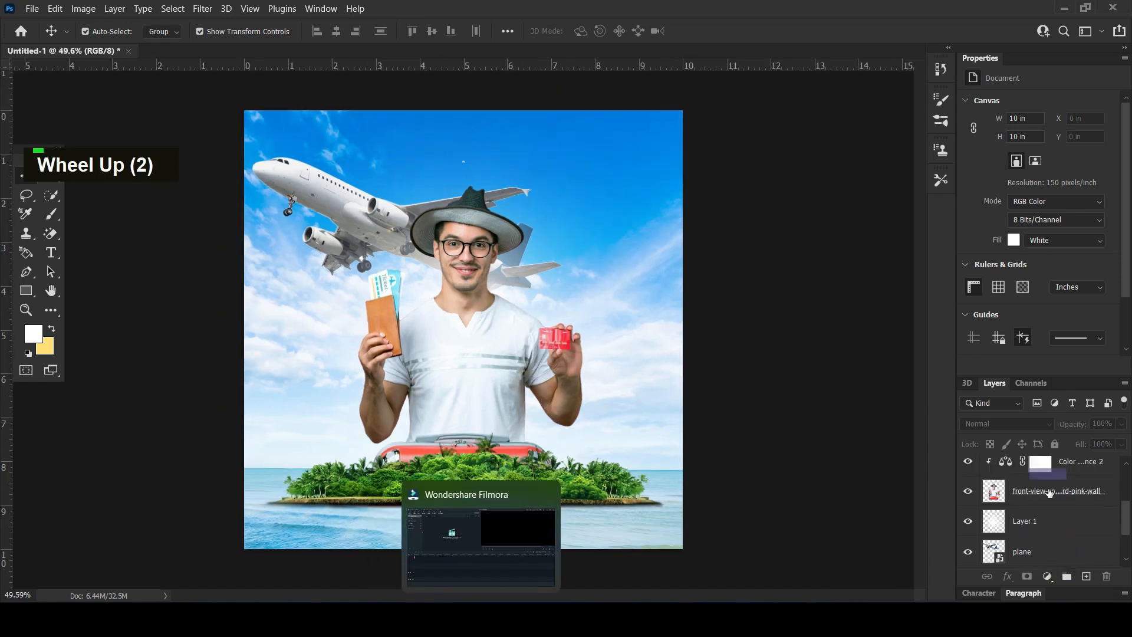
{"action": "left_click", "coordinate": [1069, 523]}
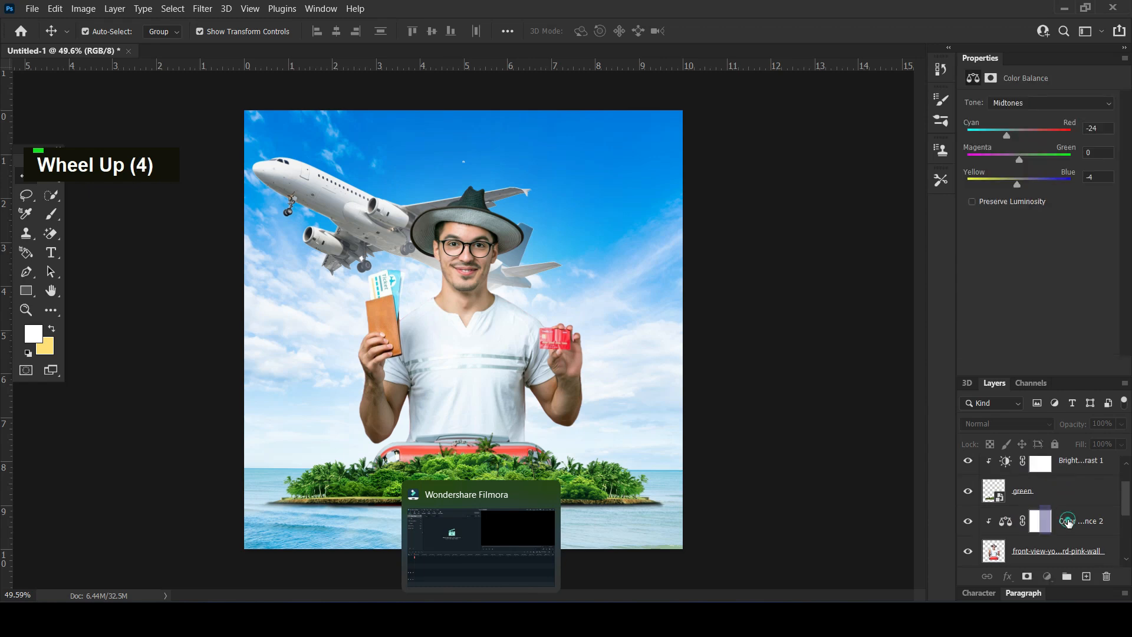
{"action": "left_click", "coordinate": [279, 545]}
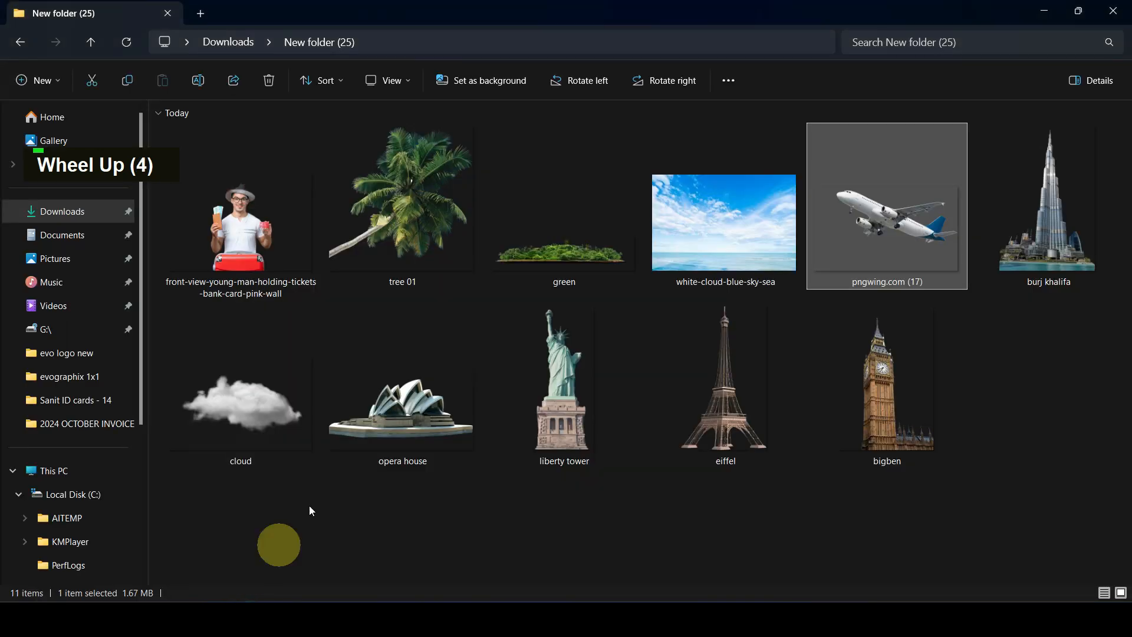
{"action": "left_click", "coordinate": [426, 386]}
{"action": "mouse_move", "coordinate": [424, 401]}
{"action": "left_mouse_down"}
{"action": "mouse_move", "coordinate": [417, 599]}
{"action": "mouse_move", "coordinate": [461, 445]}
{"action": "mouse_move", "coordinate": [517, 476]}
{"action": "left_mouse_up"}
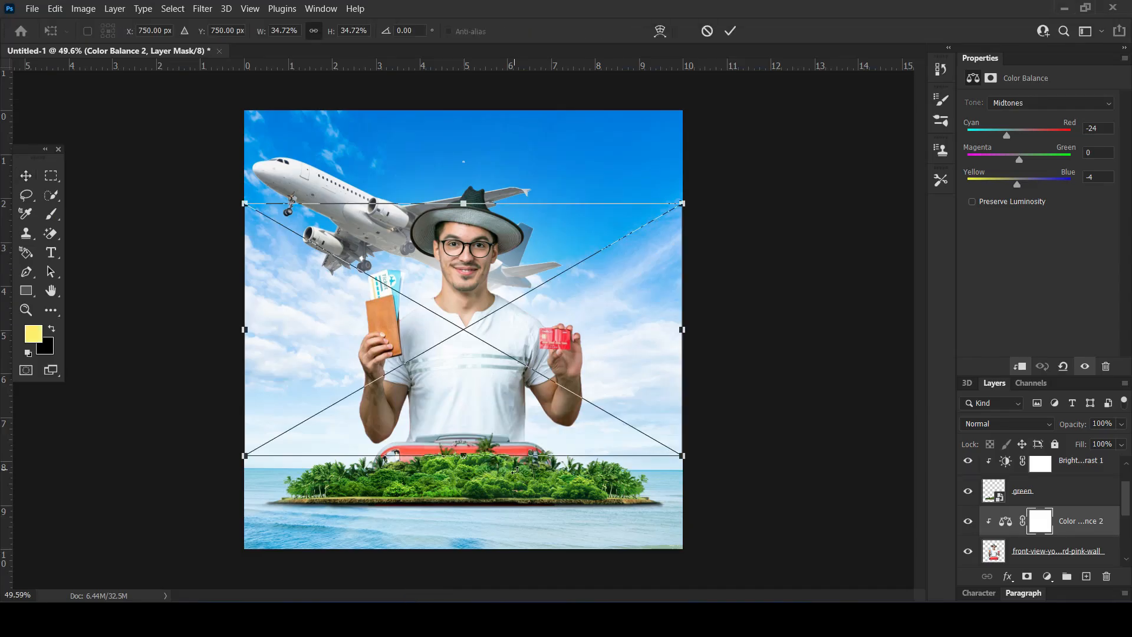
{"action": "left_click_drag", "start_coordinate": [681, 205], "coordinate": [366, 385]}
{"action": "left_click_drag", "start_coordinate": [339, 424], "coordinate": [435, 450]}
{"action": "left_click_drag", "start_coordinate": [475, 396], "coordinate": [479, 394]}
{"action": "key", "text": "Return"}
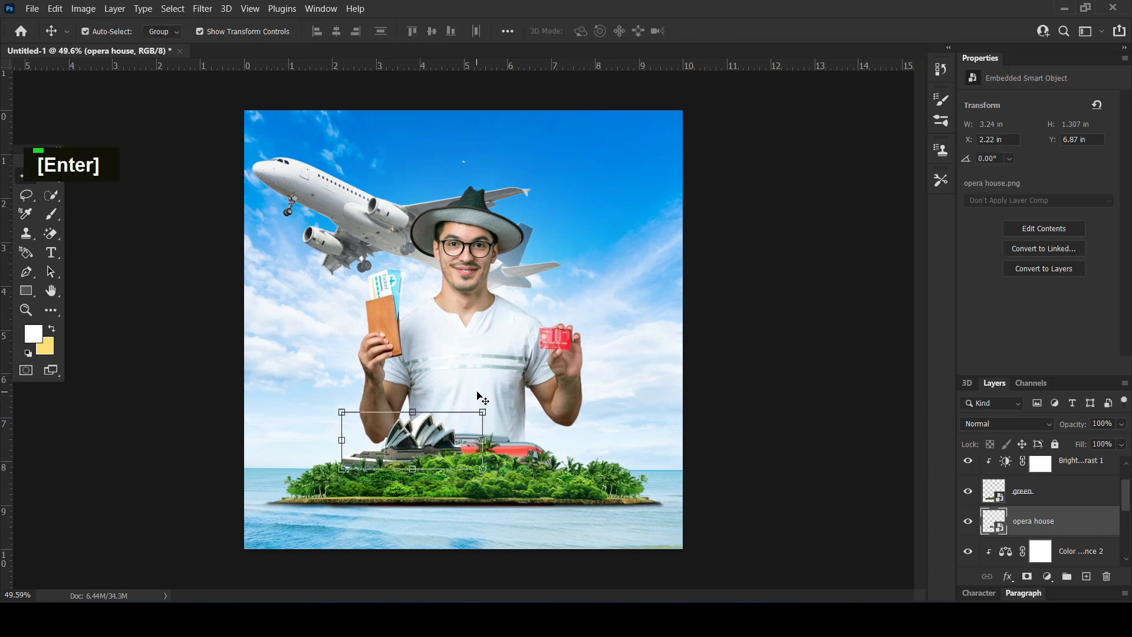
- Add a clipped Brightness/Contrast adjustment to the opera house layer with Brightness 45
{"action": "left_click", "coordinate": [1047, 577]}
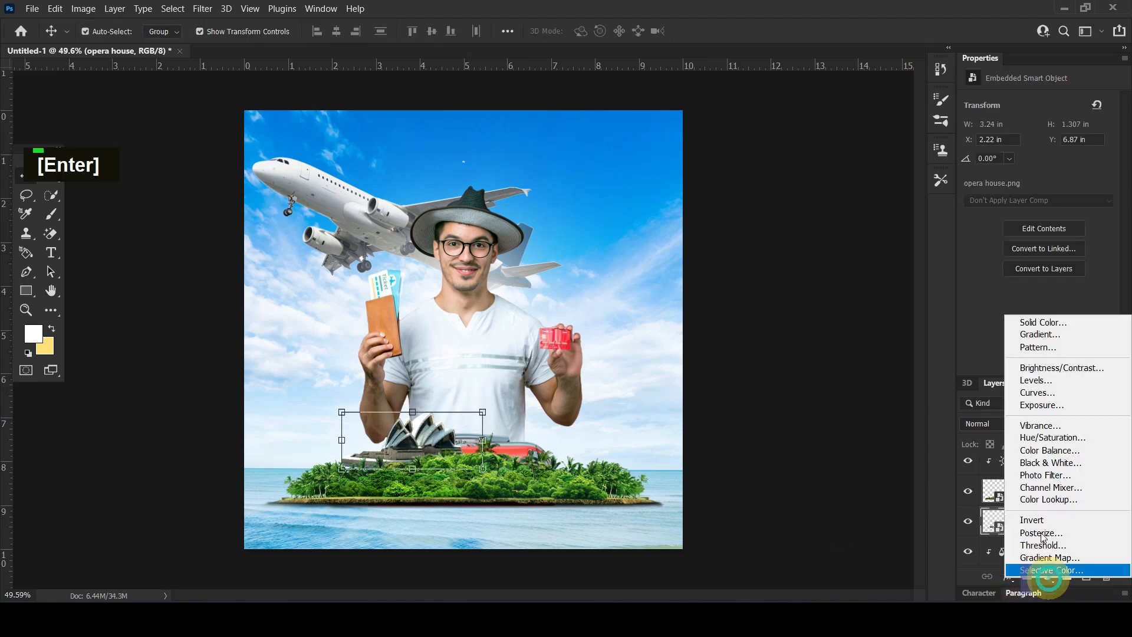
{"action": "left_click", "coordinate": [1042, 374]}
{"action": "left_click", "coordinate": [1019, 367]}
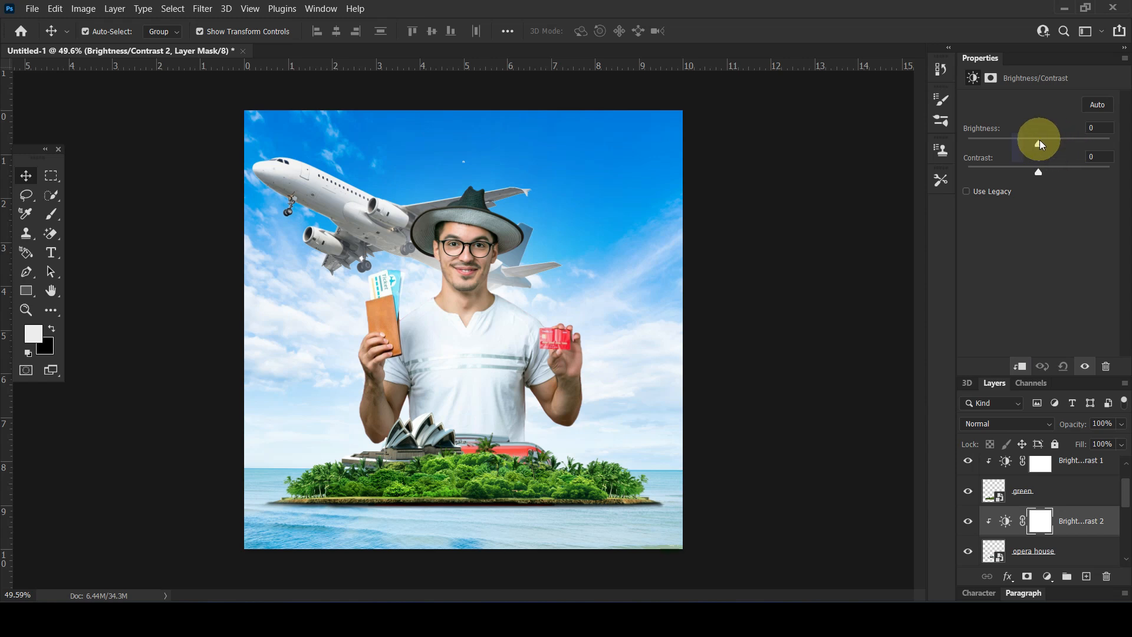
{"action": "left_click_drag", "start_coordinate": [1040, 144], "coordinate": [1061, 146]}
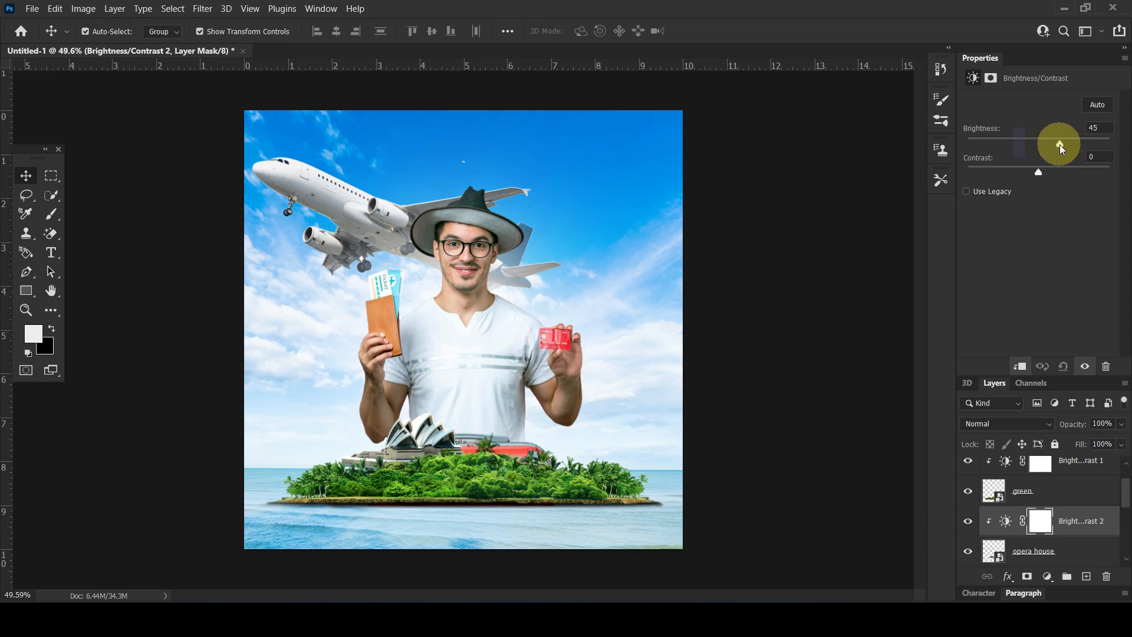
- Place the eiffel image, scaled to about 3.56 in wide, standing on the right half of the island
{"action": "left_click", "coordinate": [240, 619]}
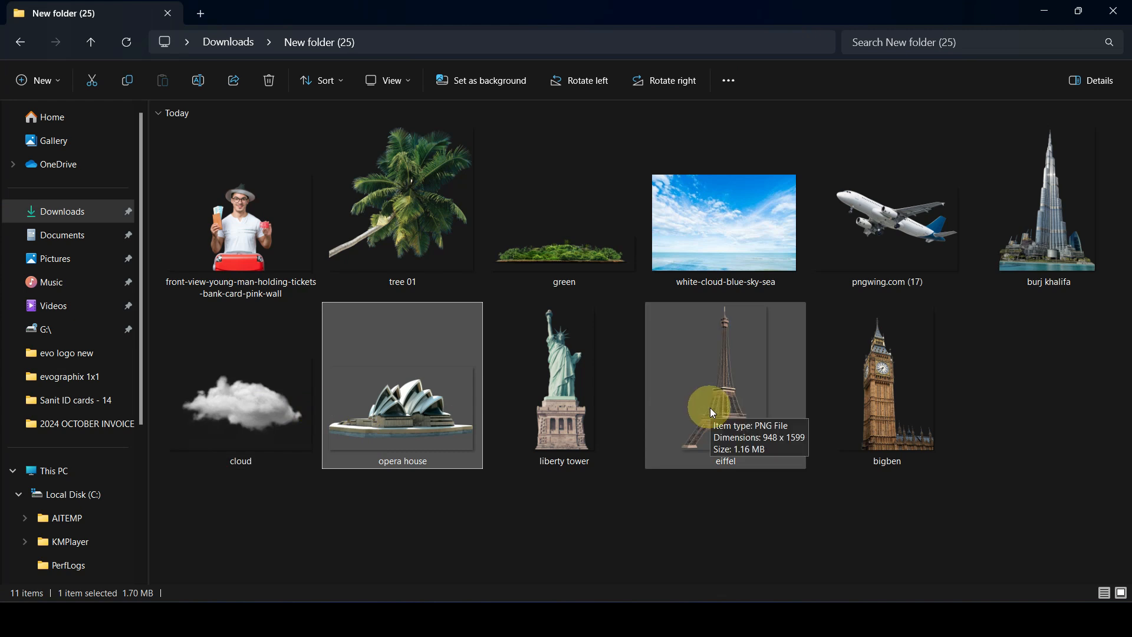
{"action": "left_click_drag", "start_coordinate": [710, 408], "coordinate": [517, 429]}
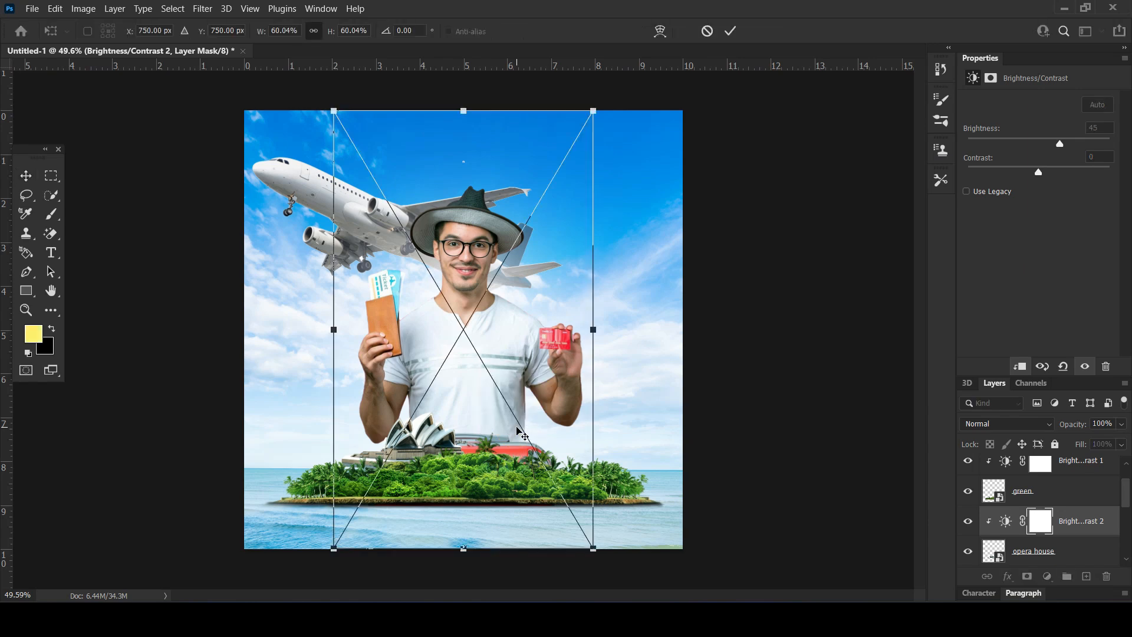
{"action": "left_click_drag", "start_coordinate": [334, 556], "coordinate": [437, 373]}
{"action": "left_click_drag", "start_coordinate": [501, 347], "coordinate": [514, 438]}
{"action": "key", "text": "Return"}
{"action": "key", "text": "Return"}
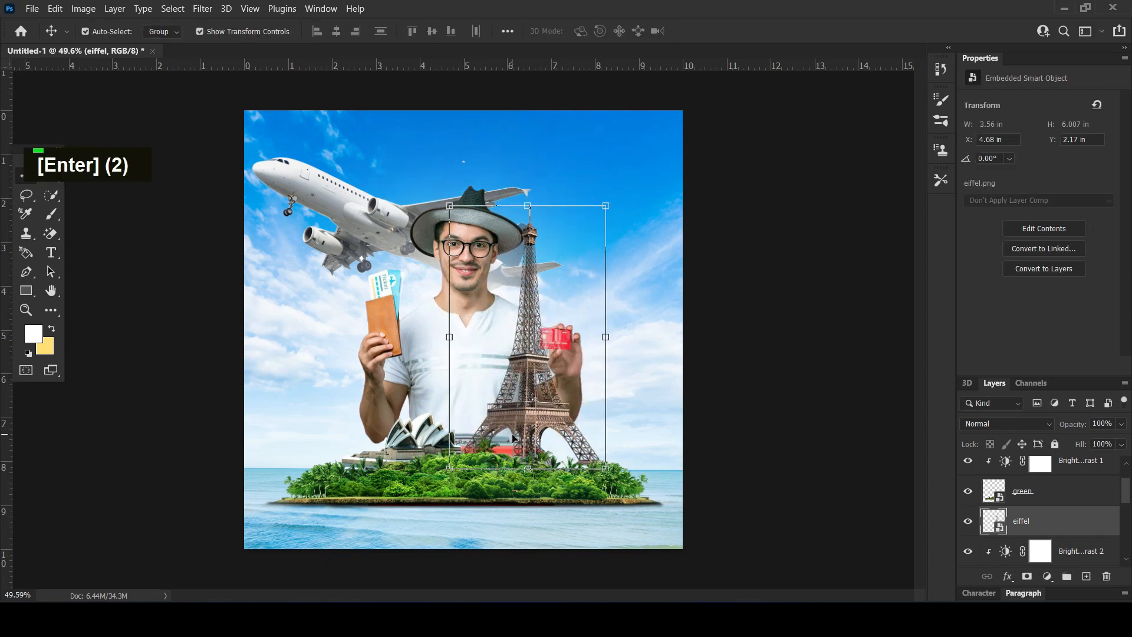
- Move the Eiffel Tower layer directly below the man's layer so the tower stands behind him
{"action": "mouse_move", "coordinate": [1044, 534]}
{"action": "left_mouse_down"}
{"action": "mouse_move", "coordinate": [1043, 584]}
{"action": "mouse_move", "coordinate": [1047, 535]}
{"action": "left_mouse_up"}
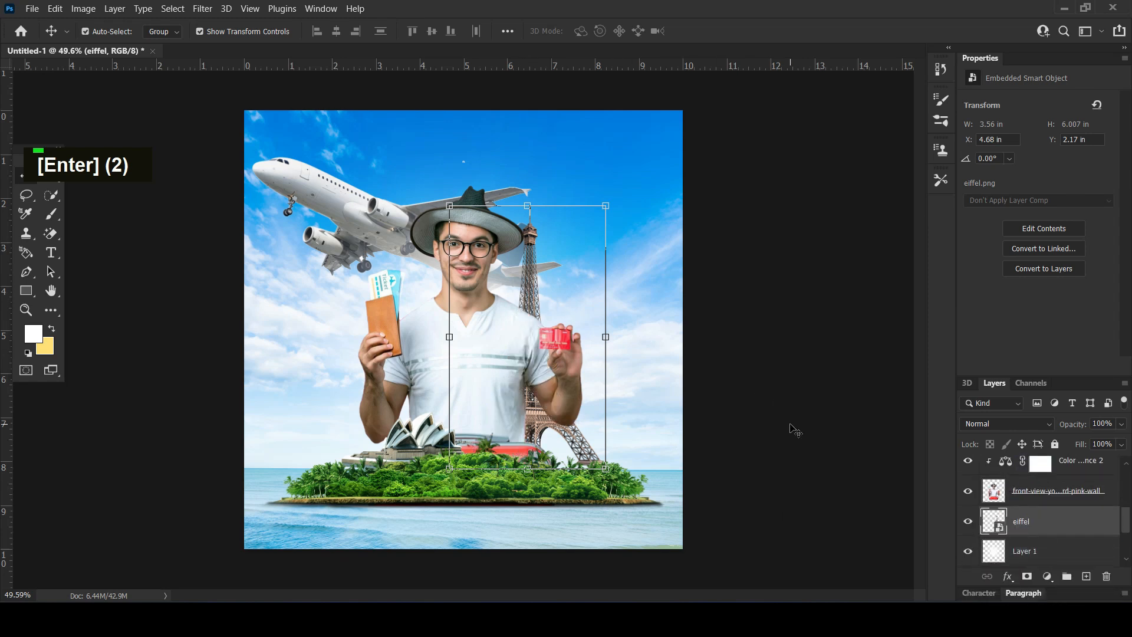
{"action": "mouse_move", "coordinate": [1025, 542]}
{"action": "left_mouse_down"}
{"action": "mouse_move", "coordinate": [1023, 516]}
{"action": "mouse_move", "coordinate": [1032, 580]}
{"action": "mouse_move", "coordinate": [1030, 560]}
{"action": "left_mouse_up"}
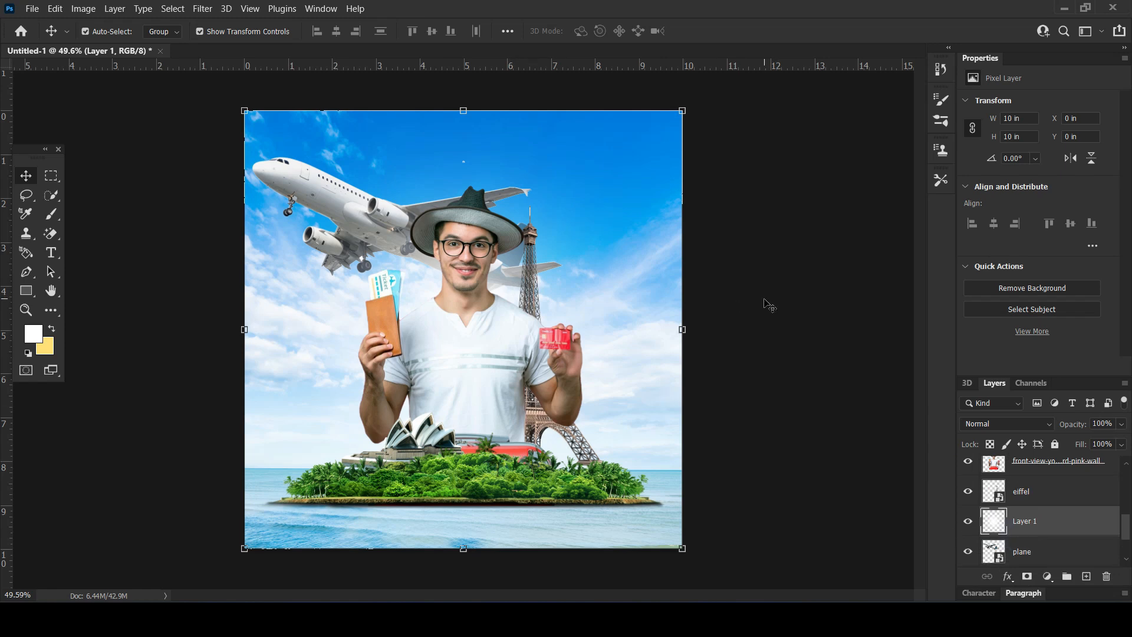
{"action": "left_click", "coordinate": [764, 299]}
- Place the tree 01 palm image at the right end of the island, scaled to 11.99%
{"action": "left_click", "coordinate": [255, 619]}
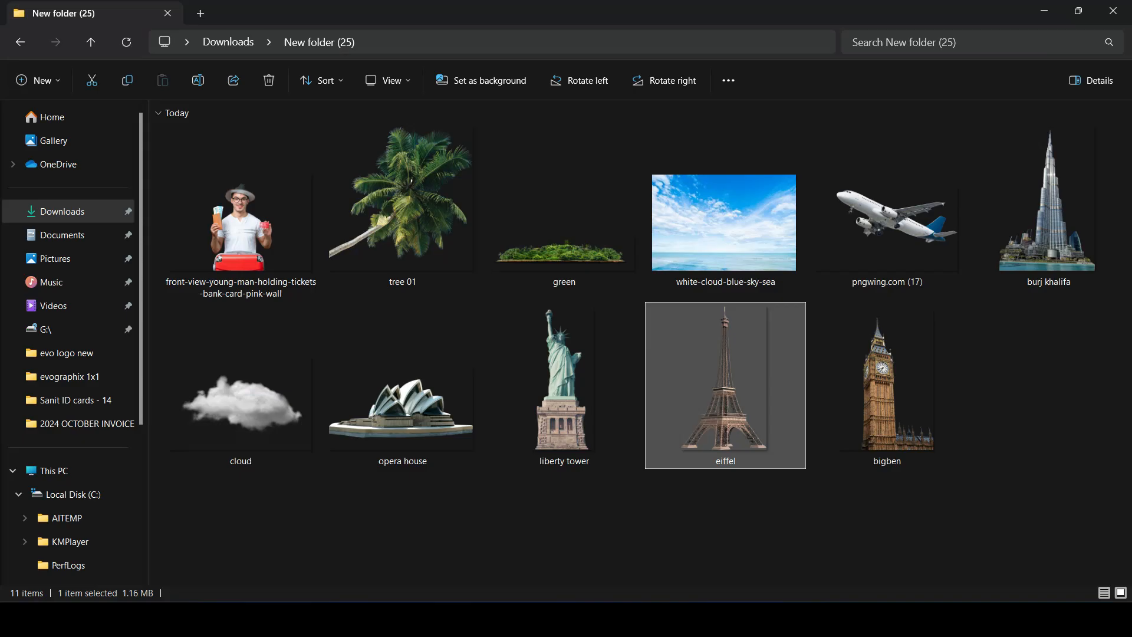
{"action": "left_click_drag", "start_coordinate": [392, 259], "coordinate": [478, 443]}
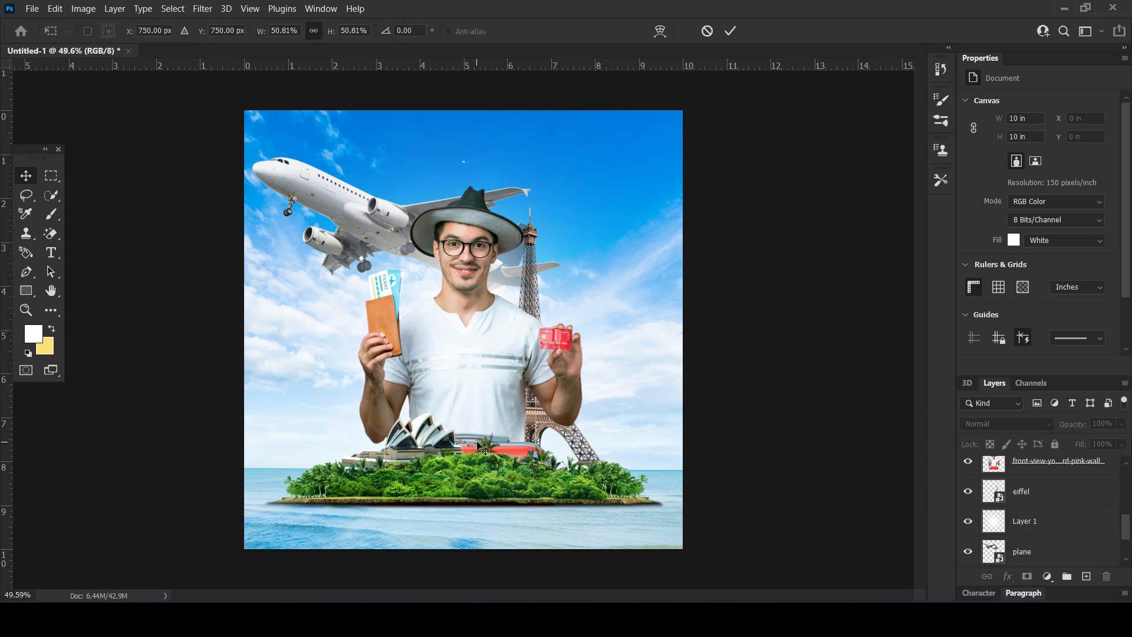
{"action": "left_click_drag", "start_coordinate": [683, 114], "coordinate": [454, 336]}
{"action": "left_click_drag", "start_coordinate": [402, 408], "coordinate": [630, 378]}
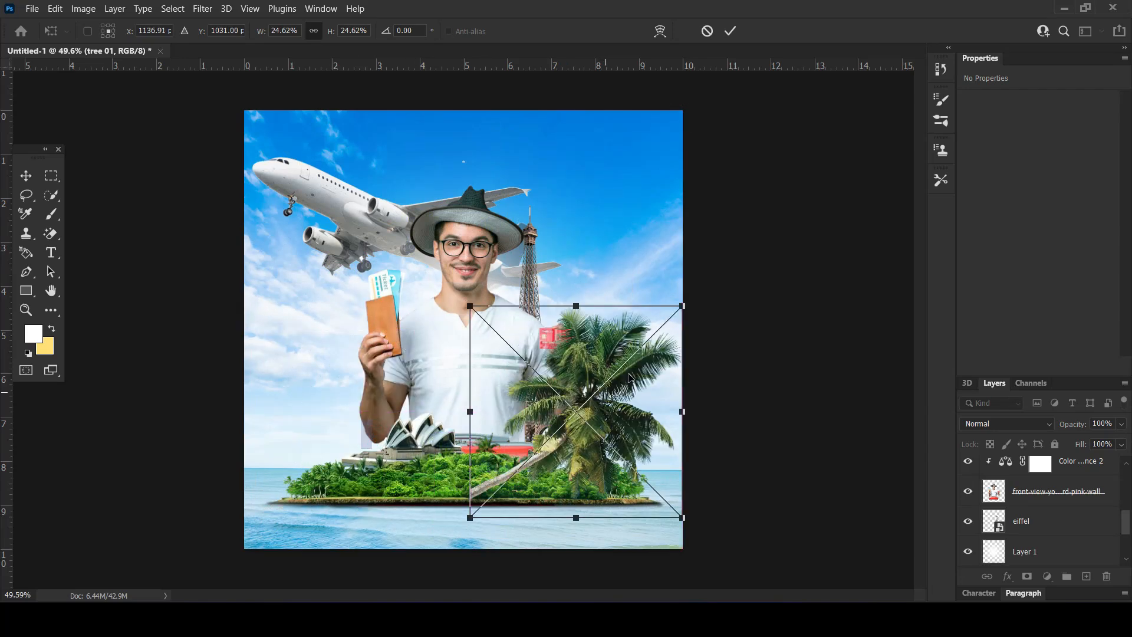
{"action": "left_click_drag", "start_coordinate": [682, 306], "coordinate": [596, 397]}
{"action": "left_click_drag", "start_coordinate": [531, 468], "coordinate": [604, 443]}
{"action": "left_click_drag", "start_coordinate": [669, 373], "coordinate": [646, 392]}
{"action": "left_click_drag", "start_coordinate": [606, 445], "coordinate": [626, 433]}
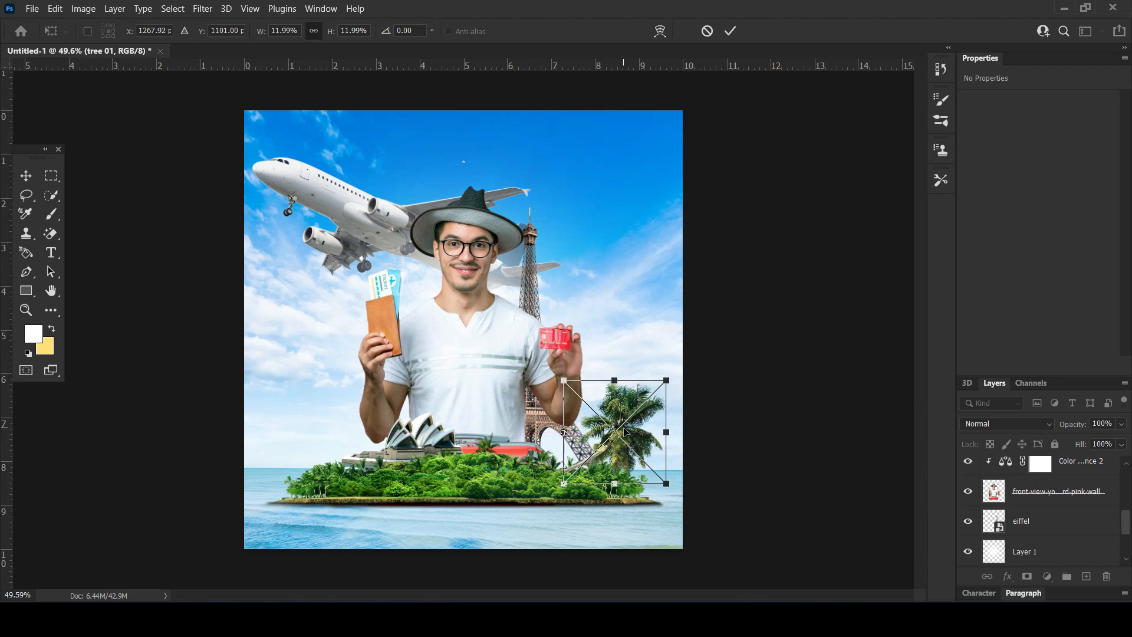
{"action": "key", "text": "Return"}
- Move the palm tree layer directly above the opera house's Brightness/Contrast adjustment, then lower the tree slightly and rotate it to about -6.94°
{"action": "scroll", "coordinate": [1052, 481], "scroll_direction": "up", "scroll_amount": 12}
{"action": "left_click_drag", "start_coordinate": [1053, 481], "coordinate": [1021, 494]}
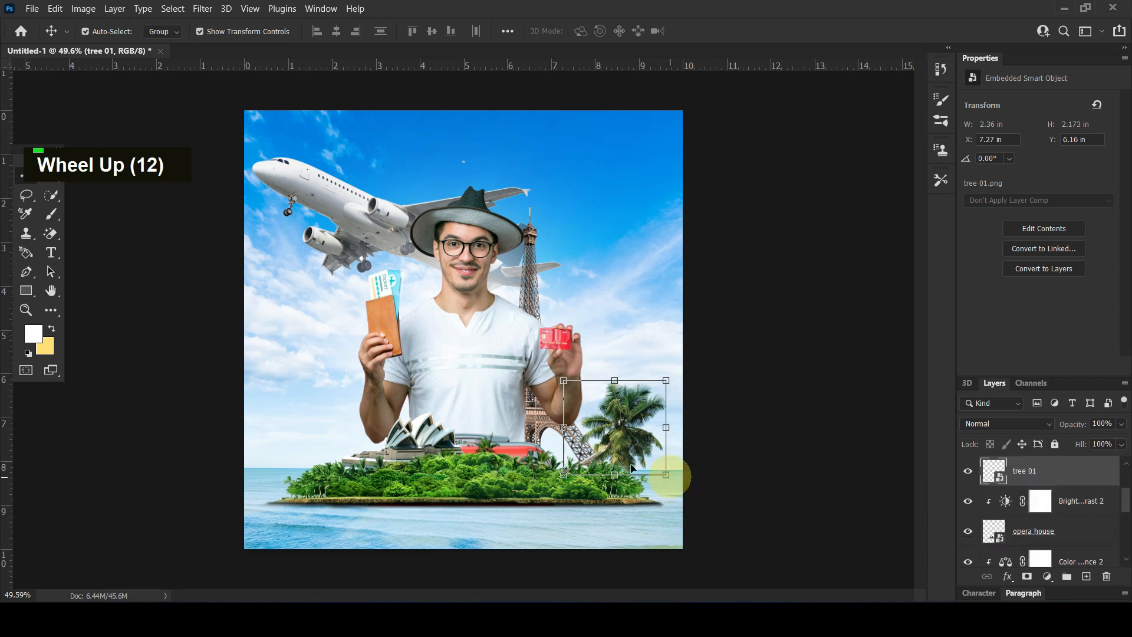
{"action": "left_click_drag", "start_coordinate": [620, 451], "coordinate": [619, 455]}
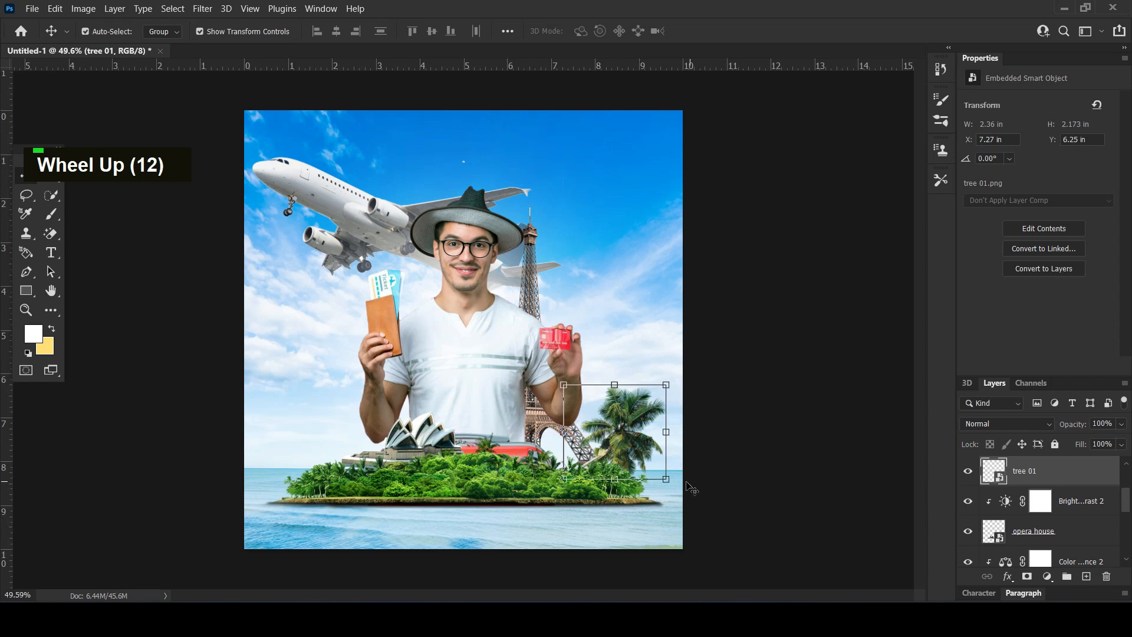
{"action": "left_click", "coordinate": [682, 484]}
{"action": "left_click_drag", "start_coordinate": [682, 483], "coordinate": [637, 440]}
{"action": "key", "text": "Return"}
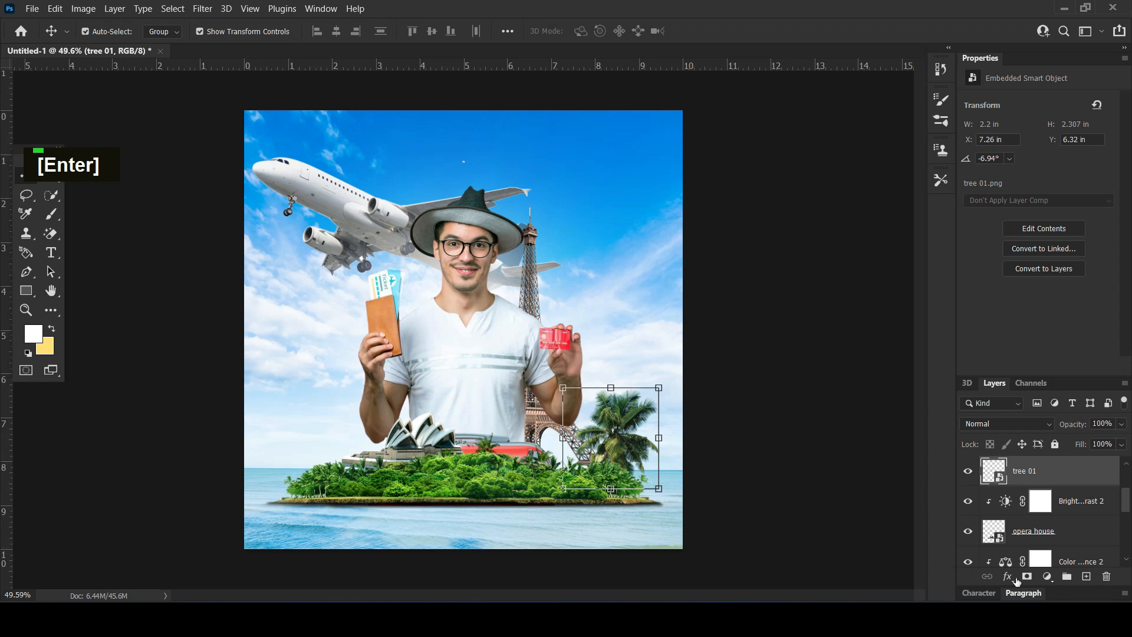
- Add a clipped Brightness/Contrast adjustment to the palm tree layer with Brightness 28
{"action": "left_click", "coordinate": [1047, 576]}
{"action": "left_click", "coordinate": [1067, 372]}
{"action": "left_click", "coordinate": [1020, 367]}
{"action": "left_click_drag", "start_coordinate": [1049, 143], "coordinate": [1052, 144]}
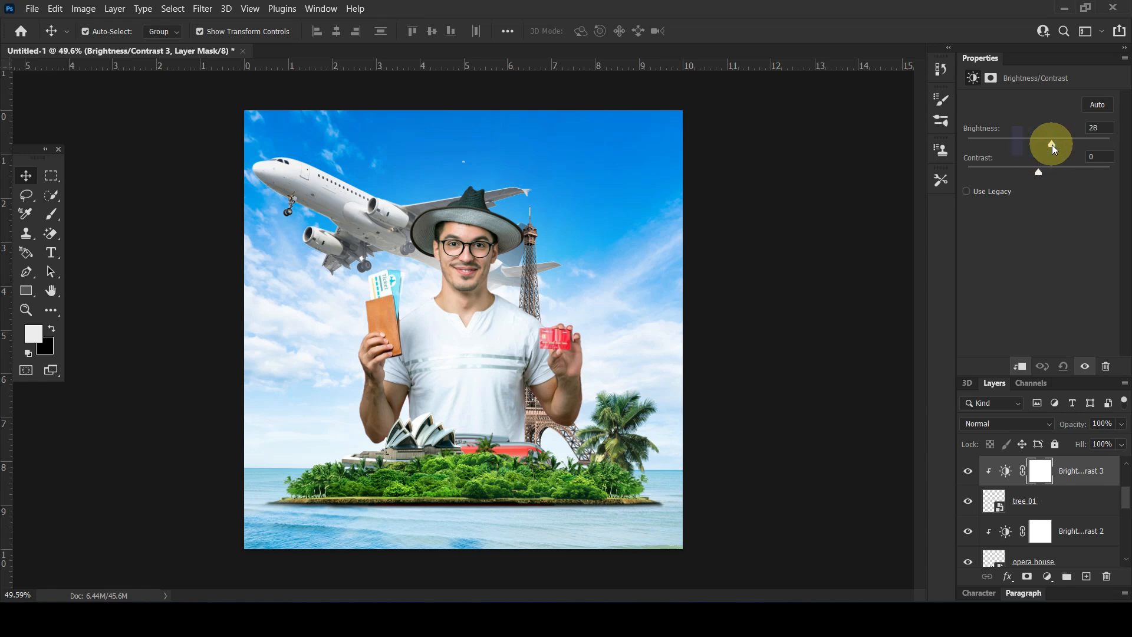
- Group the palm tree layer with its Brightness/Contrast adjustment and duplicate the group
{"action": "left_click", "coordinate": [1071, 500], "text": "ctrl"}
{"action": "left_click_drag", "start_coordinate": [1070, 500], "coordinate": [1066, 577]}
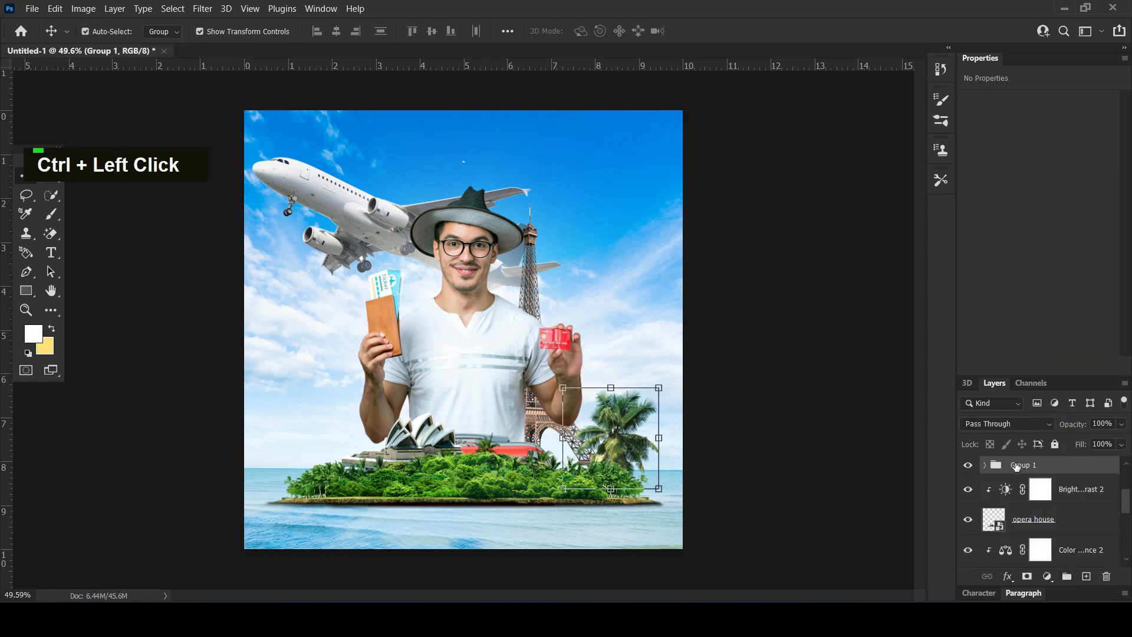
{"action": "key", "text": "ctrl+j"}
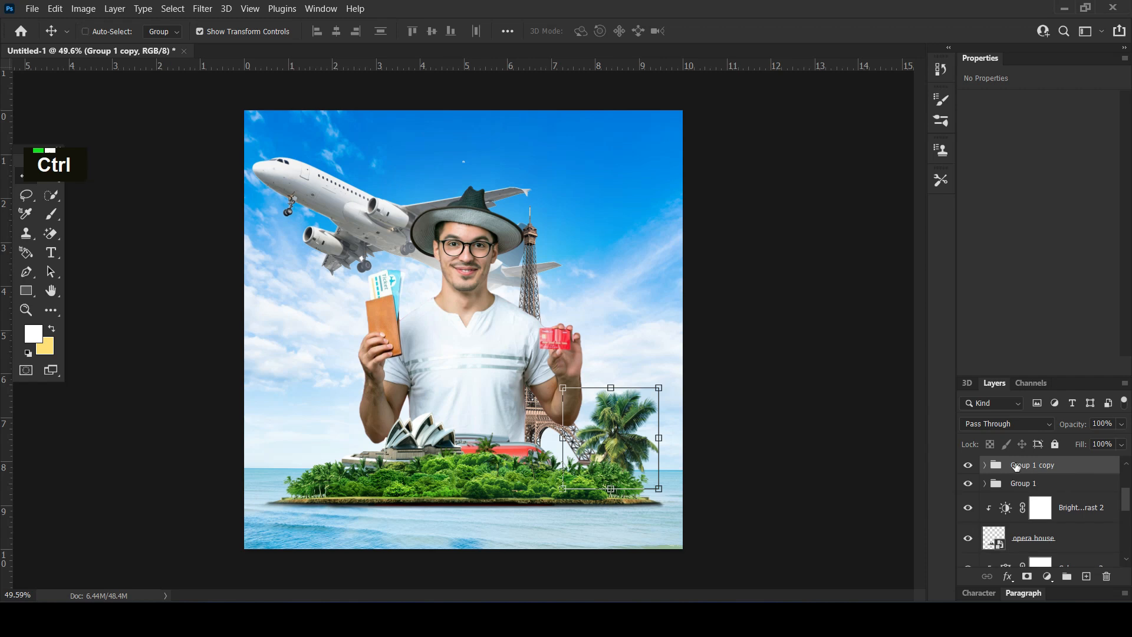
- Flip the duplicated palm tree group horizontally, move it to the left end of the island and scale it down slightly
{"action": "key", "text": "ctrl+t"}
{"action": "left_click_drag", "start_coordinate": [615, 438], "coordinate": [346, 439]}
{"action": "right_click", "coordinate": [346, 439]}
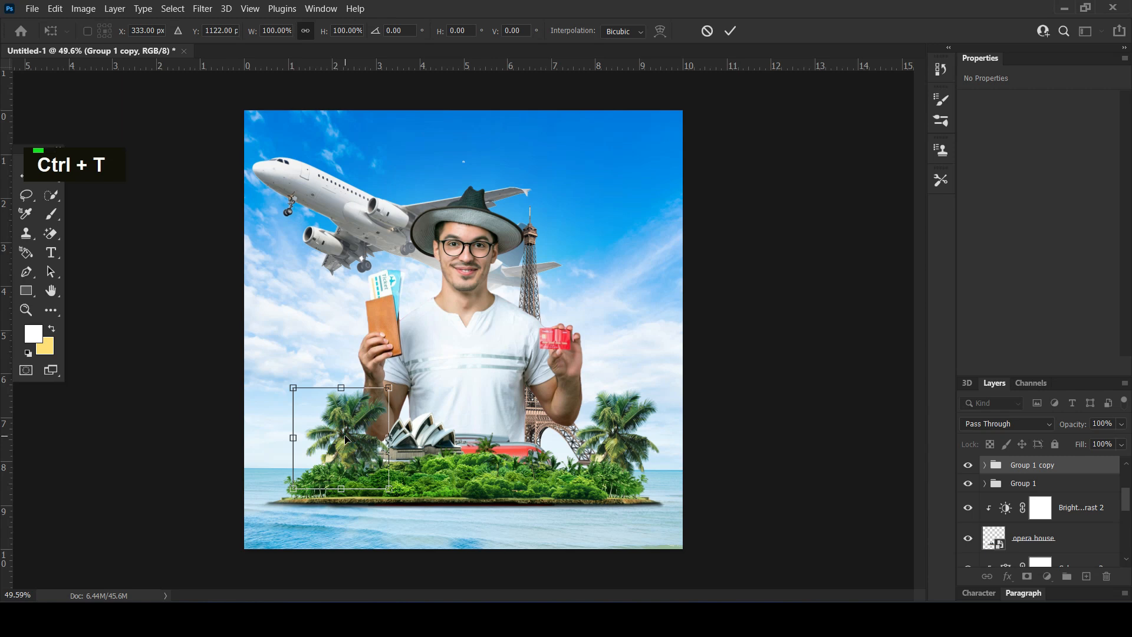
{"action": "right_click", "coordinate": [347, 440]}
{"action": "left_click", "coordinate": [377, 411]}
{"action": "left_click_drag", "start_coordinate": [328, 442], "coordinate": [308, 458]}
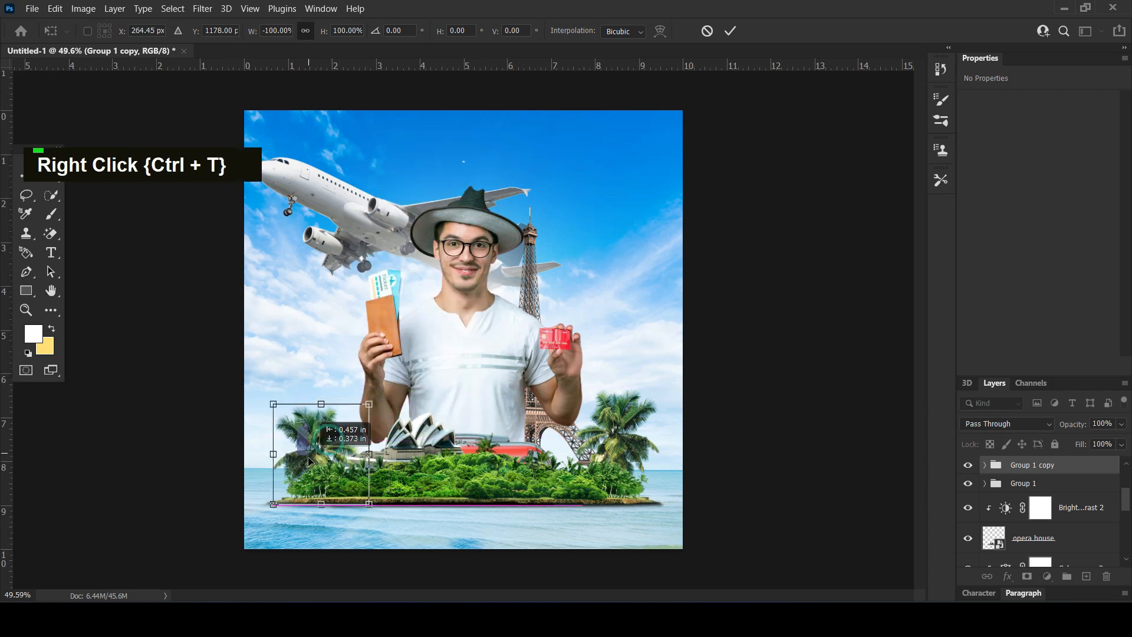
{"action": "left_click_drag", "start_coordinate": [369, 405], "coordinate": [306, 436]}
{"action": "key", "text": "Return"}
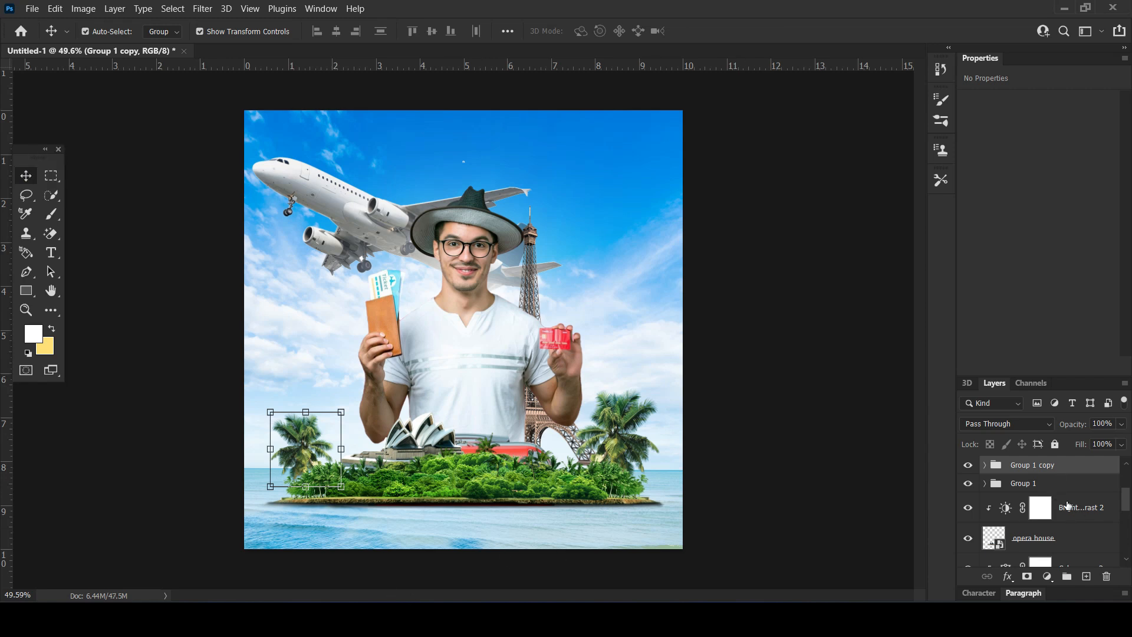
- Place the liberty tower image above the opera house's Brightness/Contrast adjustment, scaled to 22.91% and standing between the opera house and the Eiffel Tower
{"action": "left_click", "coordinate": [1069, 506]}
{"action": "left_click", "coordinate": [265, 599]}
{"action": "left_click_drag", "start_coordinate": [563, 403], "coordinate": [510, 430]}
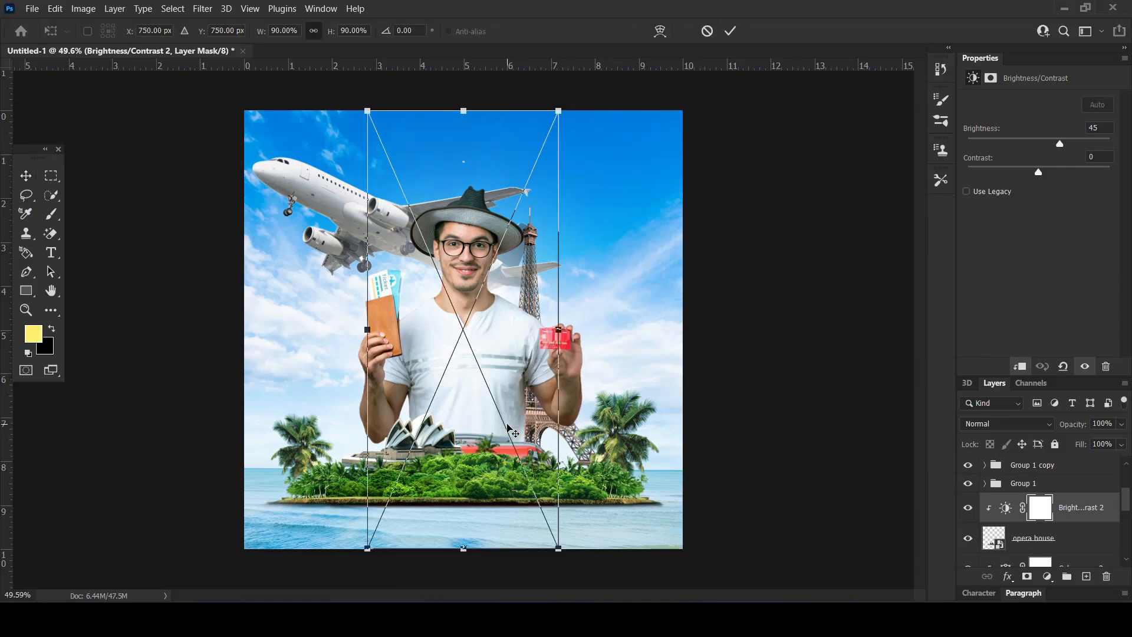
{"action": "left_click_drag", "start_coordinate": [566, 111], "coordinate": [510, 376]}
{"action": "left_click_drag", "start_coordinate": [496, 430], "coordinate": [569, 455]}
{"action": "left_click_drag", "start_coordinate": [615, 364], "coordinate": [500, 377]}
{"action": "left_click_drag", "start_coordinate": [521, 430], "coordinate": [511, 435]}
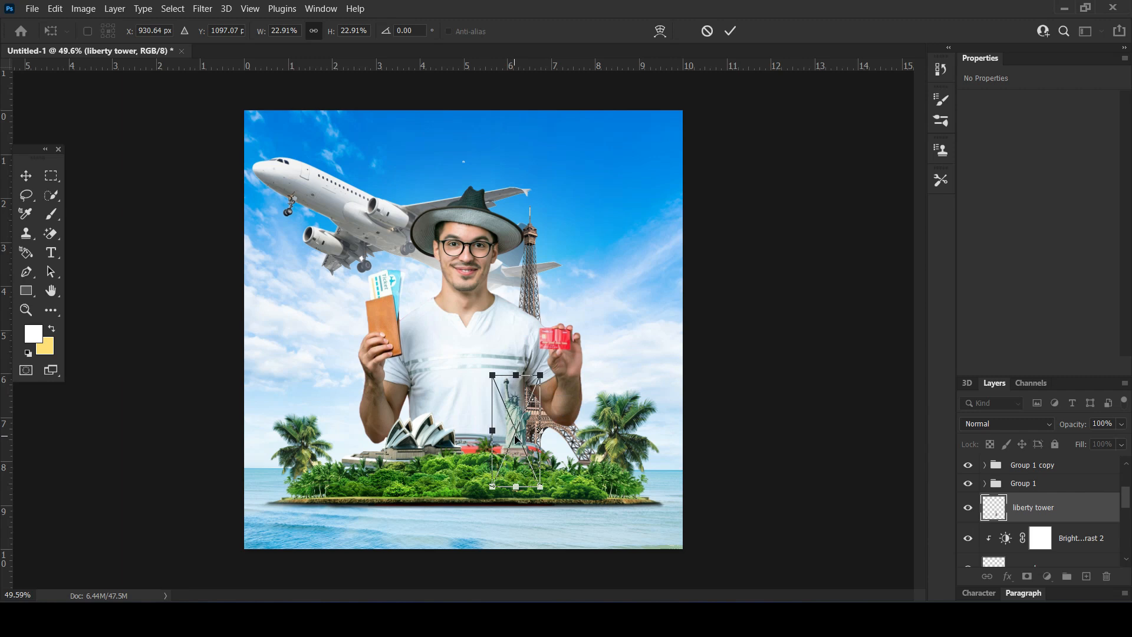
{"action": "key", "text": "Return"}
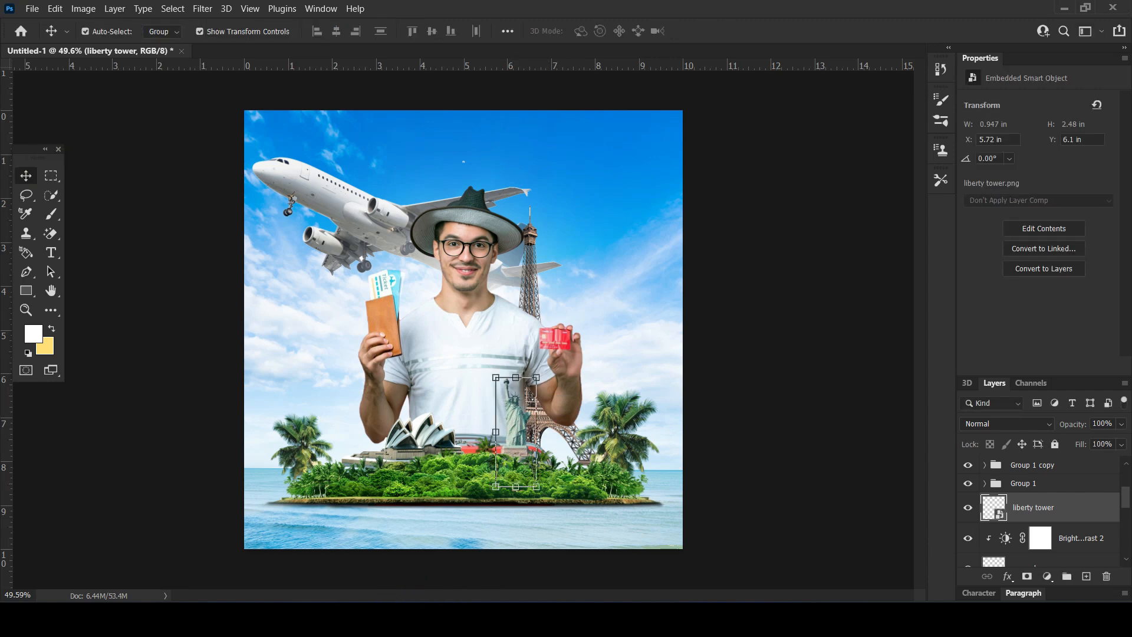
- Place the burj khalifa image on the left part of the island at 18.93% scale, with its layer between the traveller and eiffel layers
{"action": "left_click", "coordinate": [361, 619]}
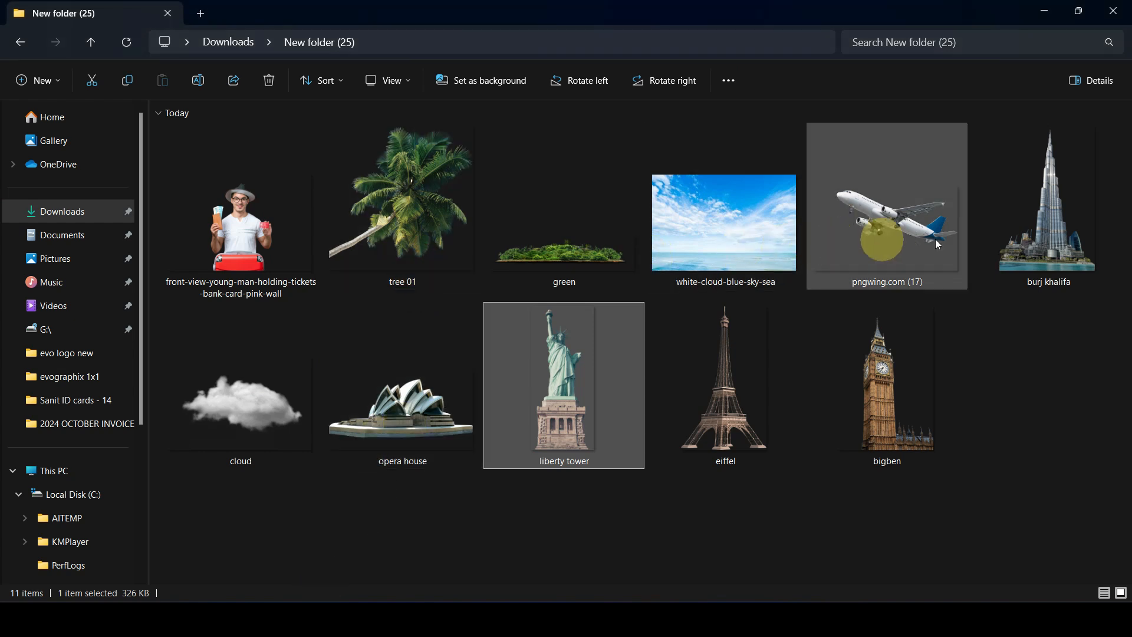
{"action": "left_click", "coordinate": [1048, 242]}
{"action": "left_click_drag", "start_coordinate": [1037, 244], "coordinate": [377, 465]}
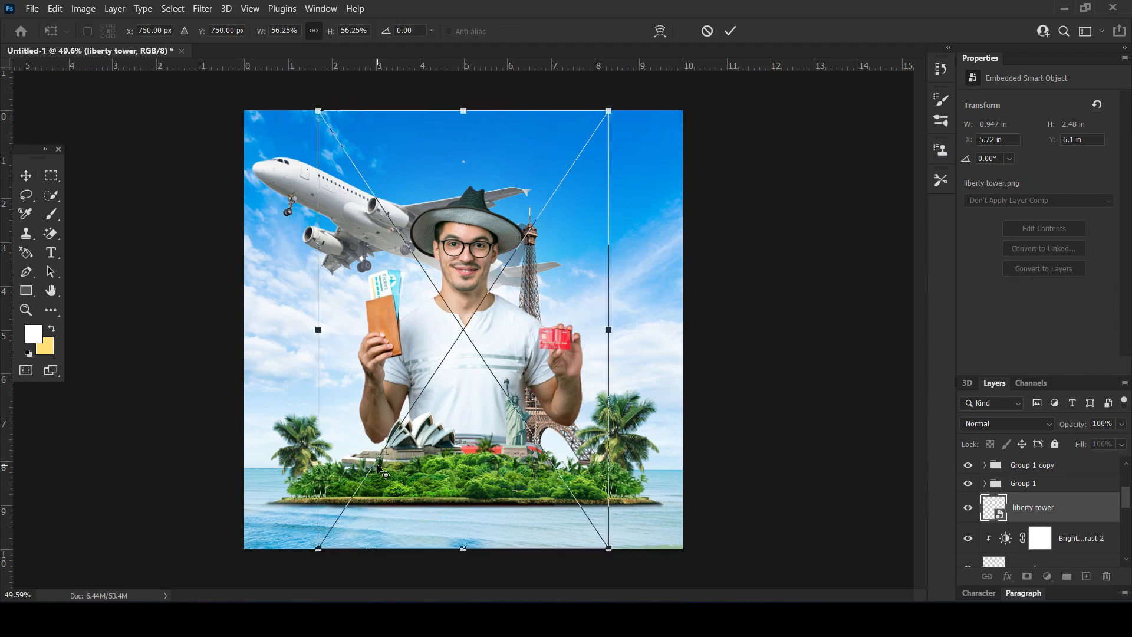
{"action": "left_click_drag", "start_coordinate": [609, 111], "coordinate": [357, 383]}
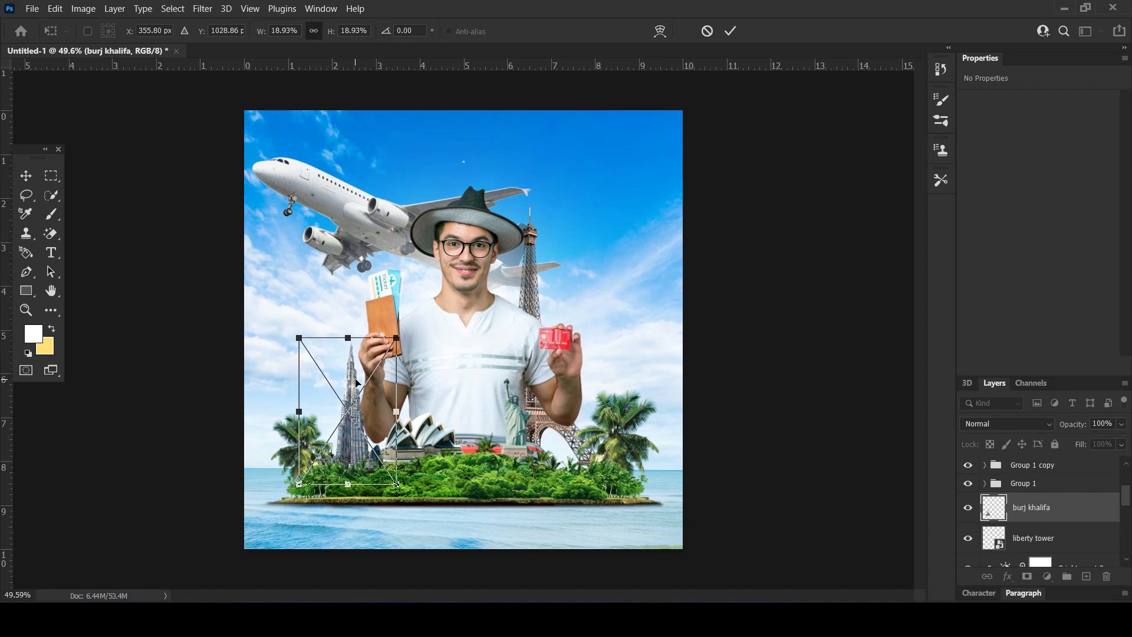
{"action": "key", "text": "Return"}
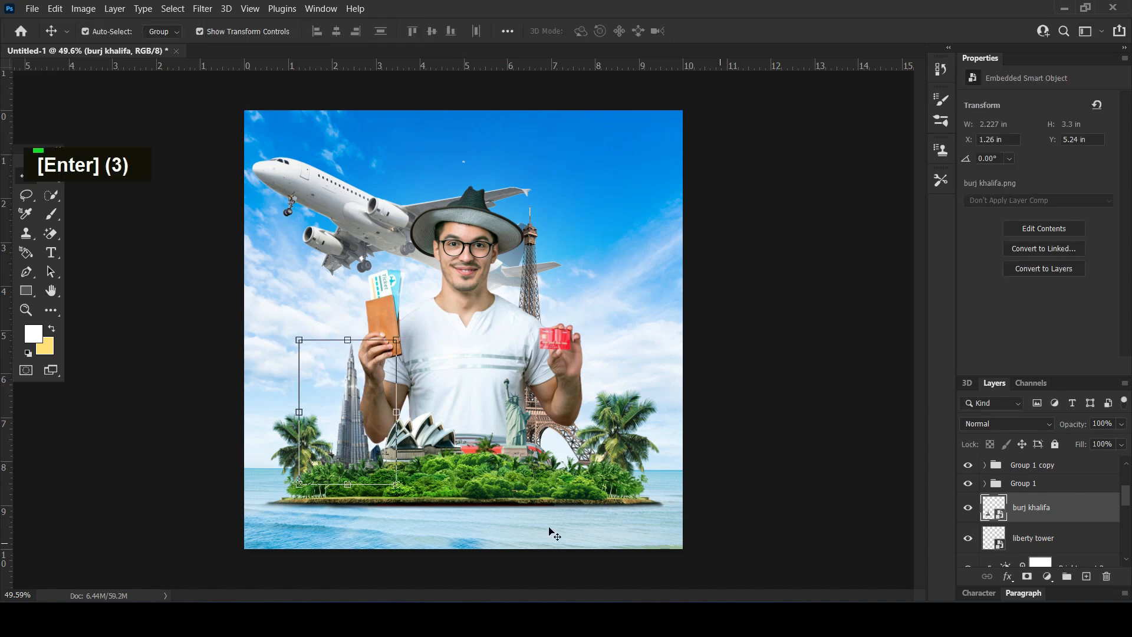
{"action": "left_click_drag", "start_coordinate": [1074, 508], "coordinate": [1056, 533]}
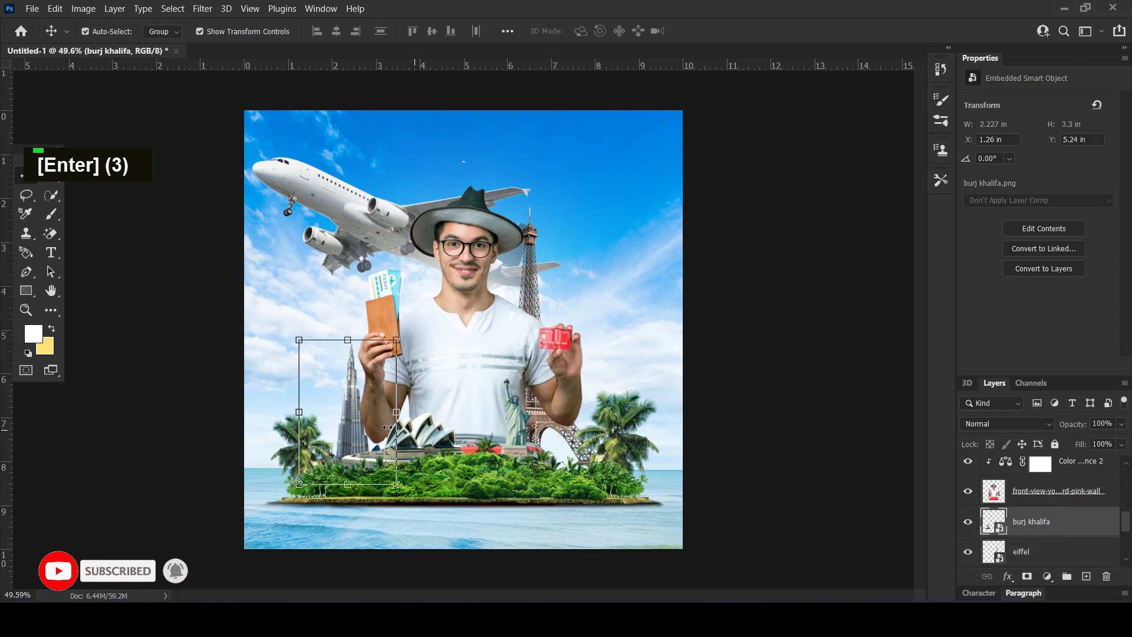
{"action": "left_click_drag", "start_coordinate": [354, 435], "coordinate": [356, 422]}
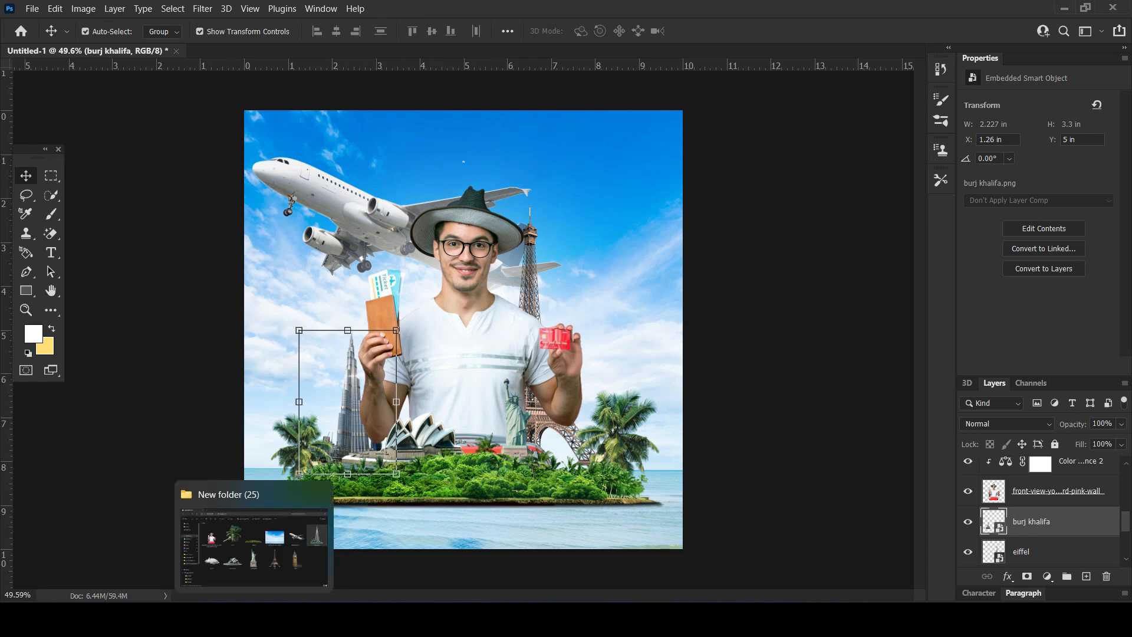
- Place the bigben image scaled to 27.72% and move its layer directly below the opera house layer
{"action": "left_click", "coordinate": [261, 619]}
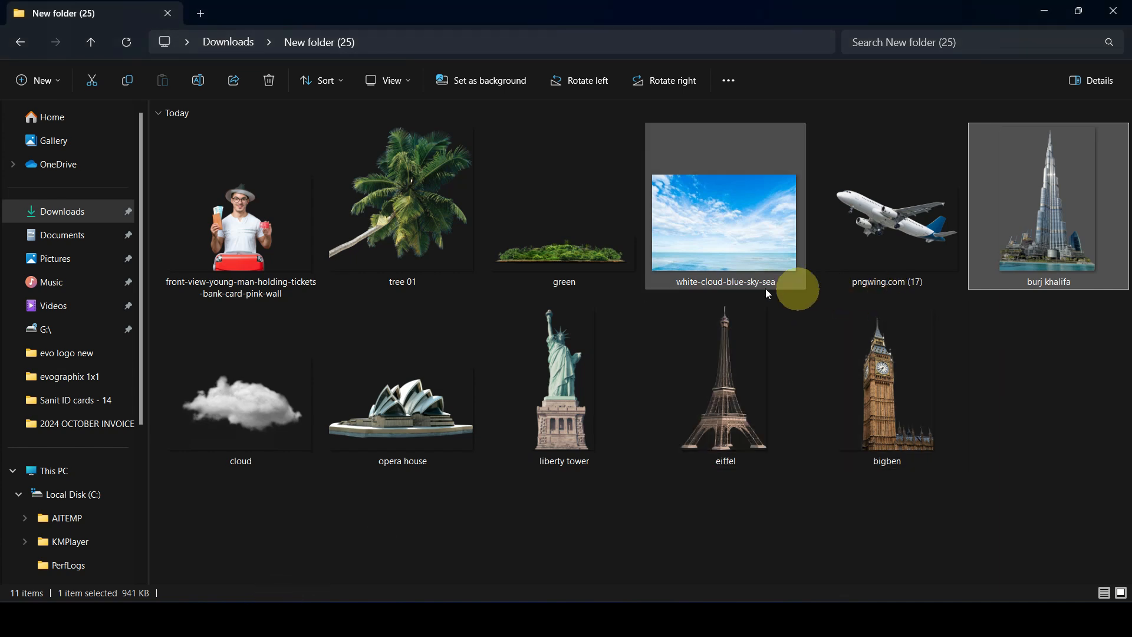
{"action": "left_click_drag", "start_coordinate": [915, 423], "coordinate": [532, 453]}
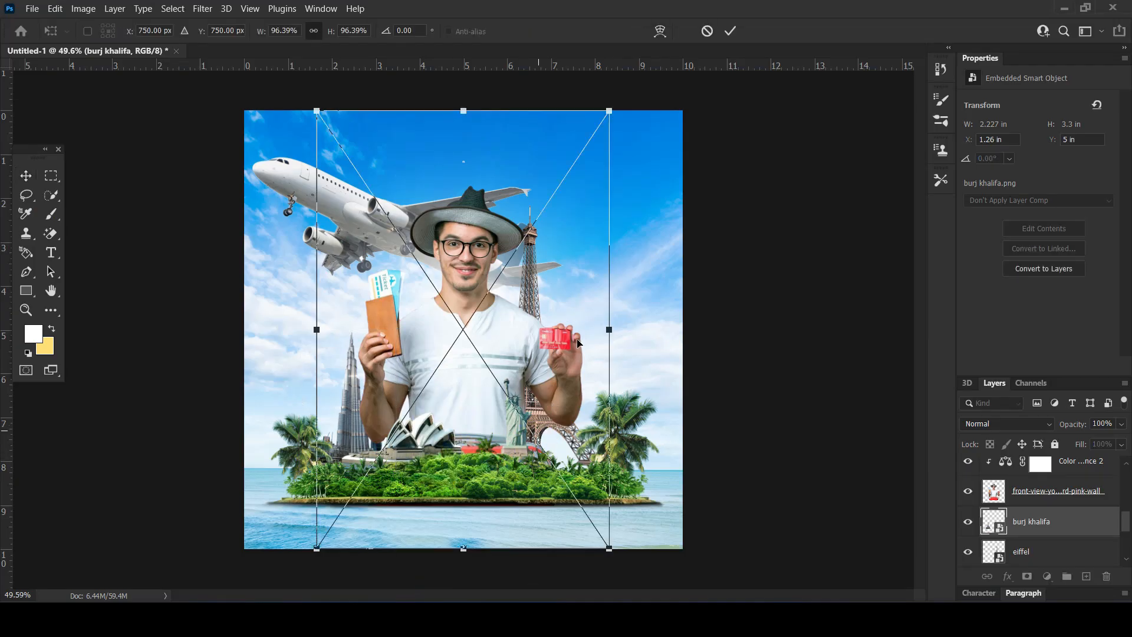
{"action": "left_click_drag", "start_coordinate": [606, 116], "coordinate": [402, 422]}
{"action": "left_click_drag", "start_coordinate": [360, 538], "coordinate": [447, 472]}
{"action": "key", "text": "Return"}
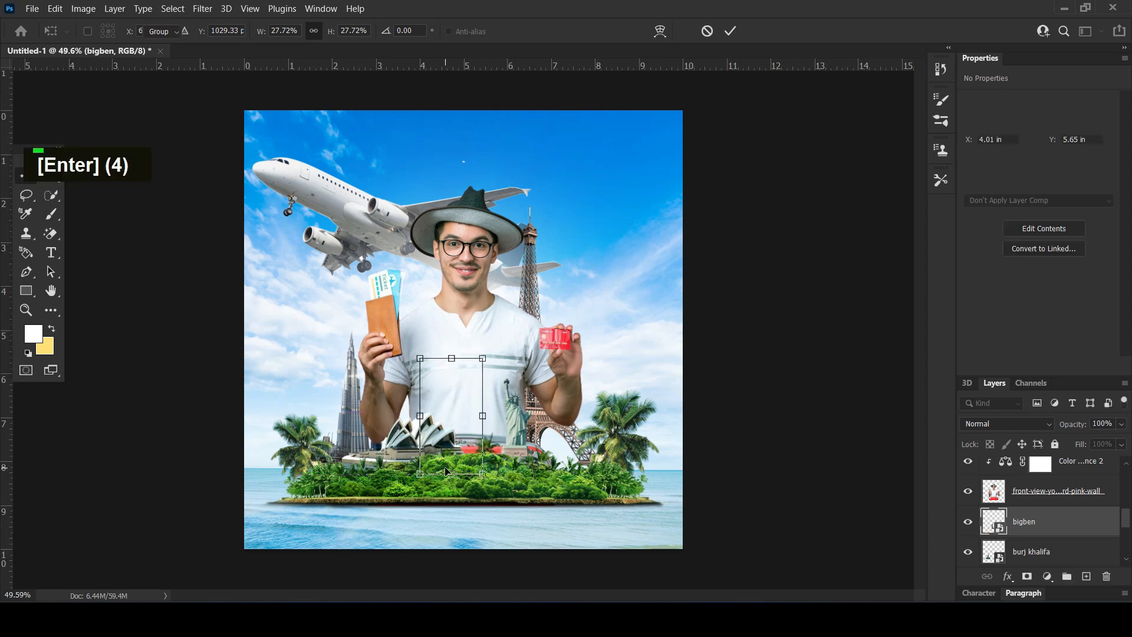
{"action": "left_click_drag", "start_coordinate": [1055, 523], "coordinate": [1051, 490]}
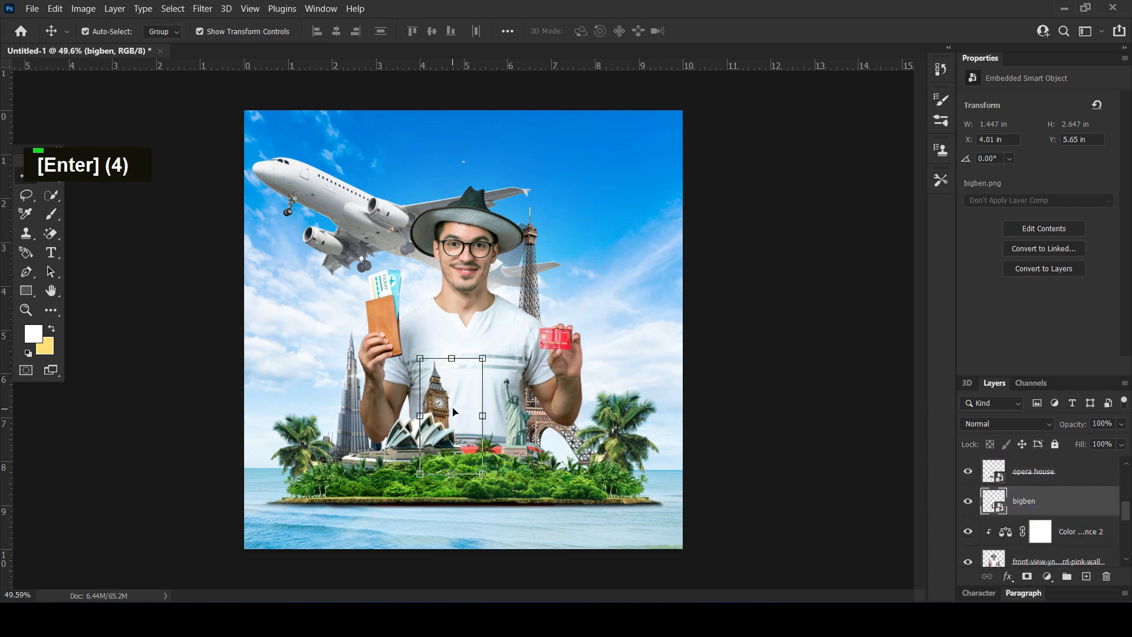
- Try Big Ben behind the palm at the right end of the island, scaled to 38.15% and rotated to 5.98°
{"action": "left_click_drag", "start_coordinate": [451, 407], "coordinate": [354, 409]}
{"action": "left_click_drag", "start_coordinate": [407, 351], "coordinate": [386, 341]}
{"action": "left_click_drag", "start_coordinate": [342, 437], "coordinate": [329, 437]}
{"action": "left_click_drag", "start_coordinate": [335, 438], "coordinate": [512, 436]}
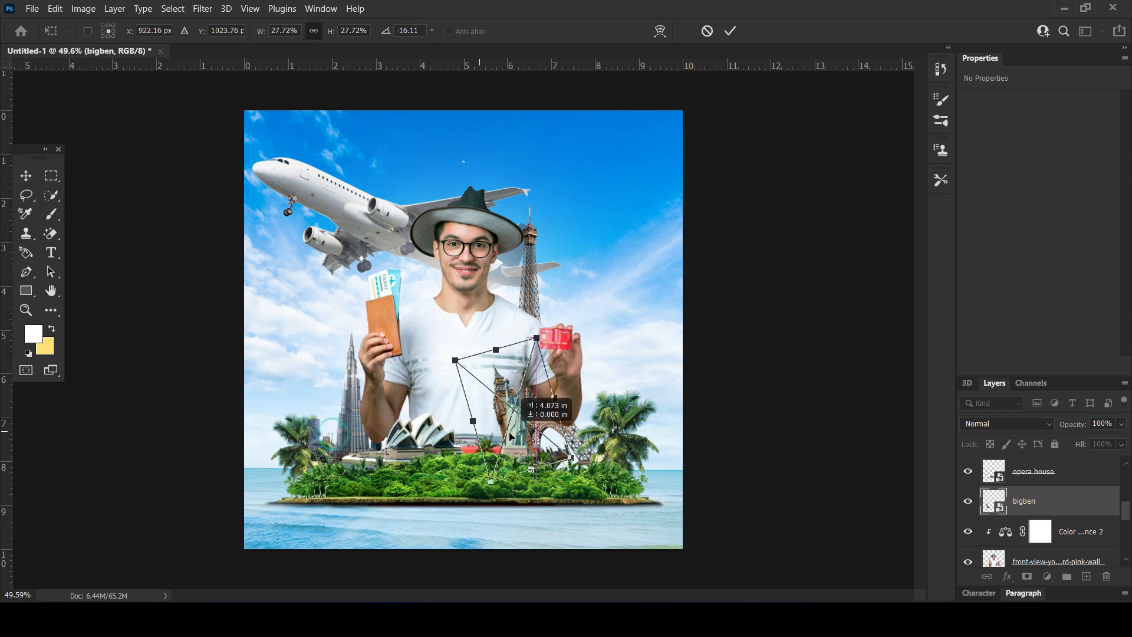
{"action": "left_click_drag", "start_coordinate": [560, 341], "coordinate": [588, 392]}
{"action": "left_click_drag", "start_coordinate": [640, 355], "coordinate": [645, 360]}
{"action": "left_click_drag", "start_coordinate": [576, 414], "coordinate": [594, 406]}
{"action": "left_click_drag", "start_coordinate": [646, 356], "coordinate": [682, 313]}
{"action": "left_click_drag", "start_coordinate": [604, 379], "coordinate": [590, 382]}
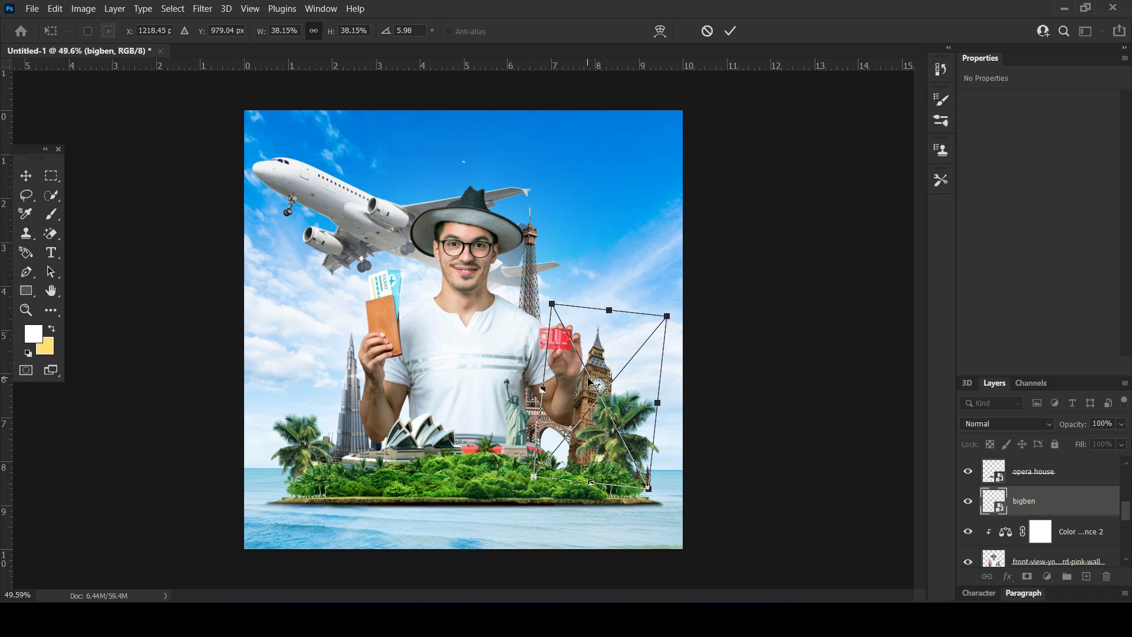
- Position Big Ben between the left palm tree and the Burj Khalifa, scaled to 34.02% and rotated to -5.24°
{"action": "left_click_drag", "start_coordinate": [590, 382], "coordinate": [320, 392]}
{"action": "left_click_drag", "start_coordinate": [399, 517], "coordinate": [415, 478]}
{"action": "left_click_drag", "start_coordinate": [315, 412], "coordinate": [325, 416]}
{"action": "left_click_drag", "start_coordinate": [240, 324], "coordinate": [250, 314]}
{"action": "left_click_drag", "start_coordinate": [338, 410], "coordinate": [340, 413]}
{"action": "left_click_drag", "start_coordinate": [390, 324], "coordinate": [386, 341]}
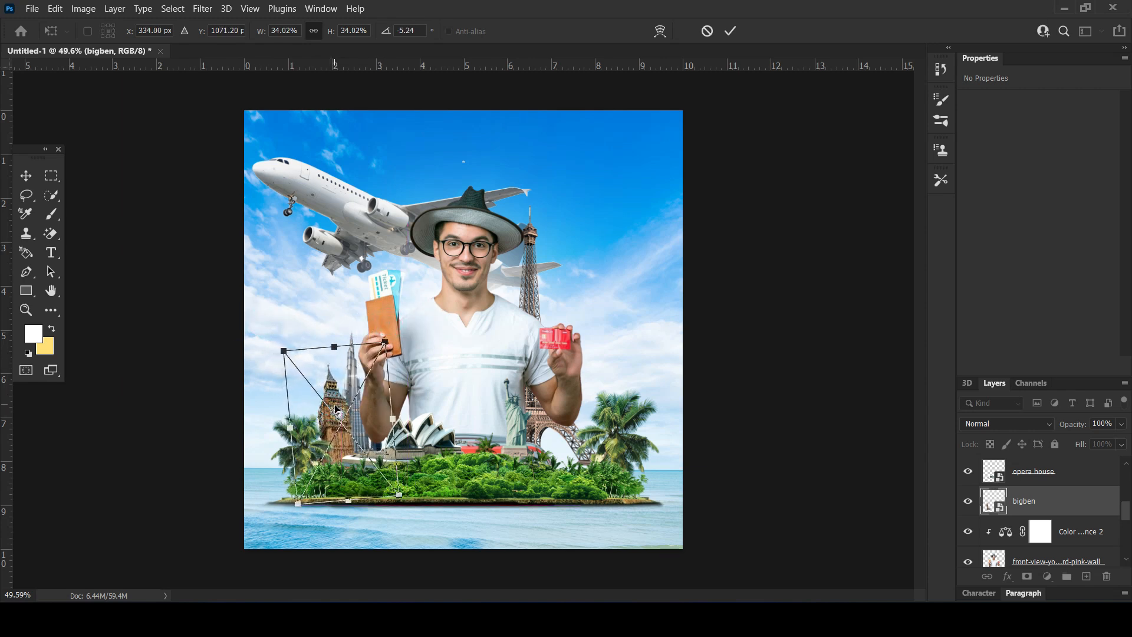
{"action": "key", "text": "Return"}
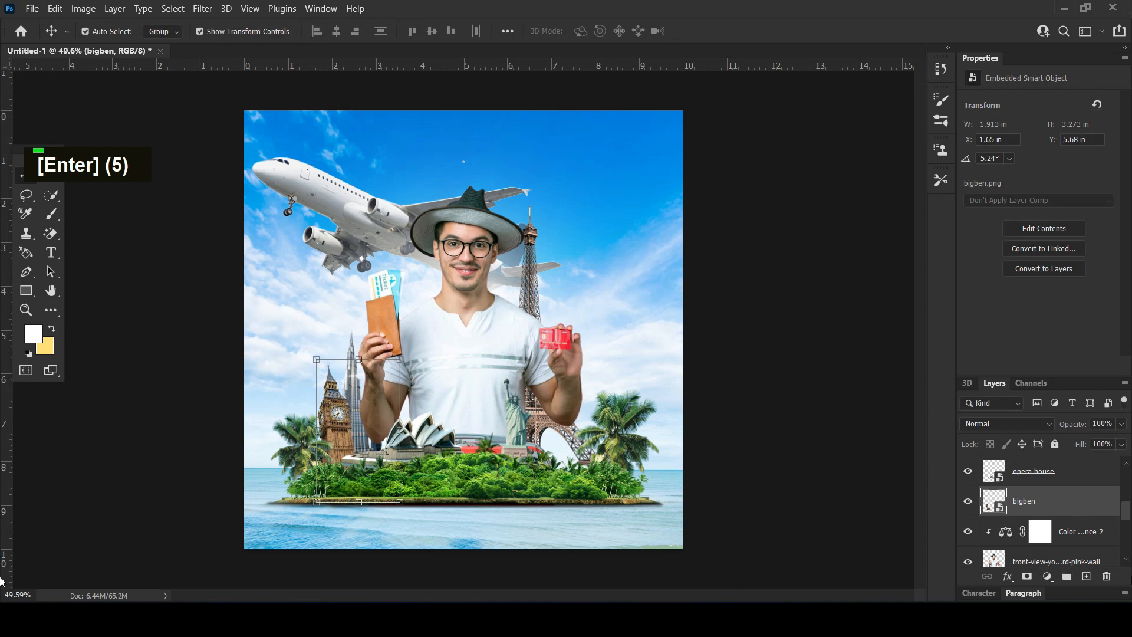
- Add a clipped Brightness/Contrast adjustment to the bigben layer with Brightness 20
{"action": "left_click", "coordinate": [1047, 577]}
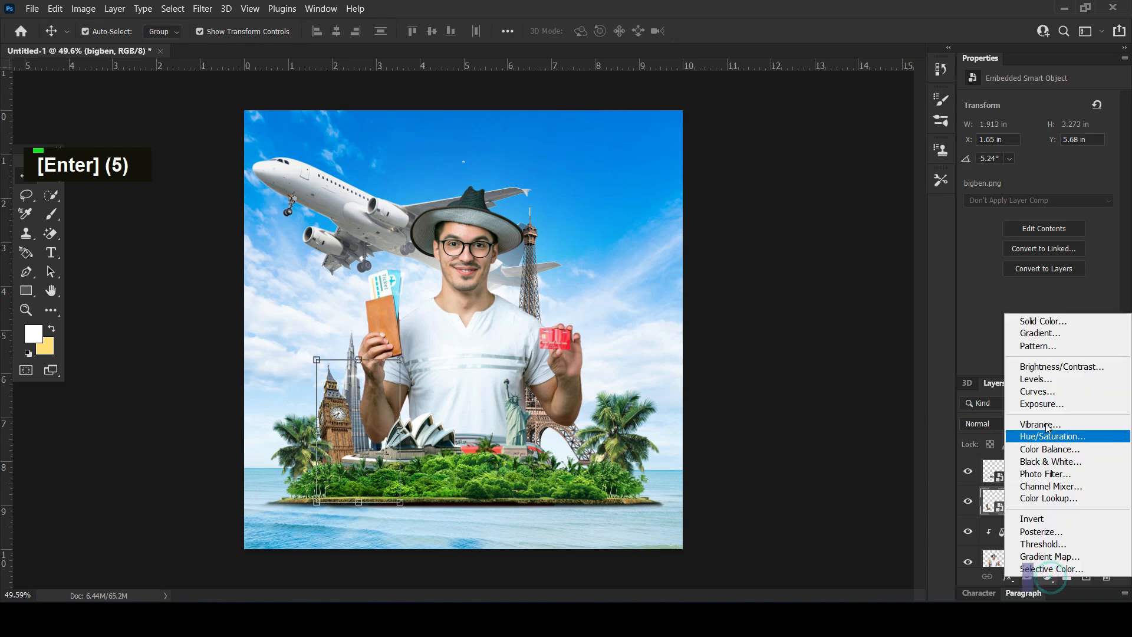
{"action": "left_click", "coordinate": [1052, 367]}
{"action": "left_click", "coordinate": [1020, 366]}
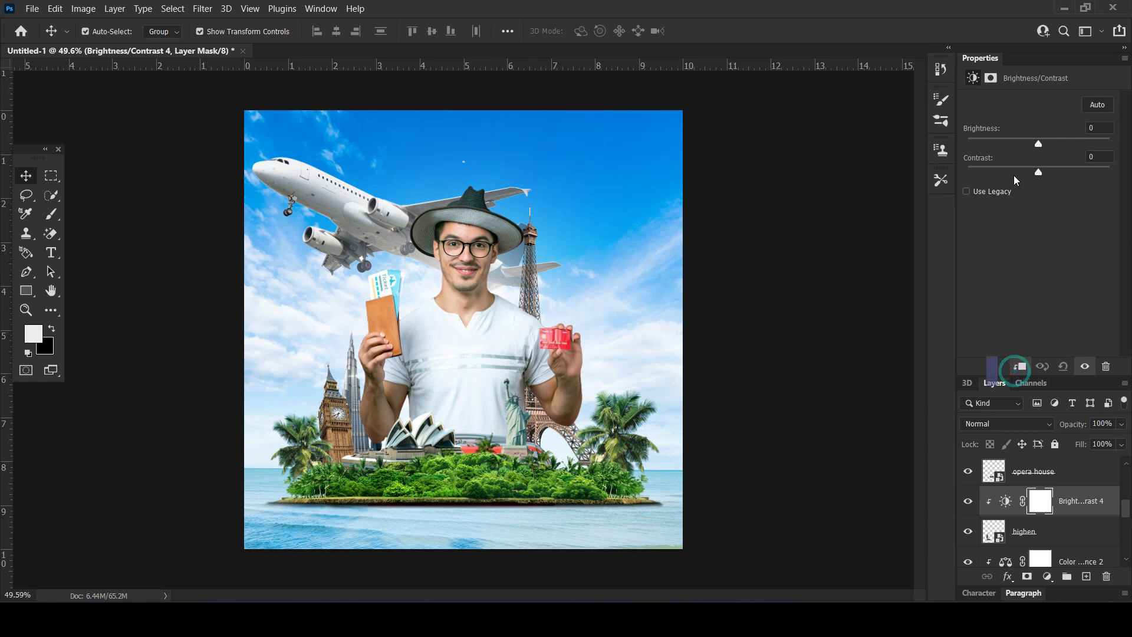
{"action": "double_click", "coordinate": [1044, 145]}
{"action": "left_click_drag", "start_coordinate": [1046, 147], "coordinate": [1048, 147]}
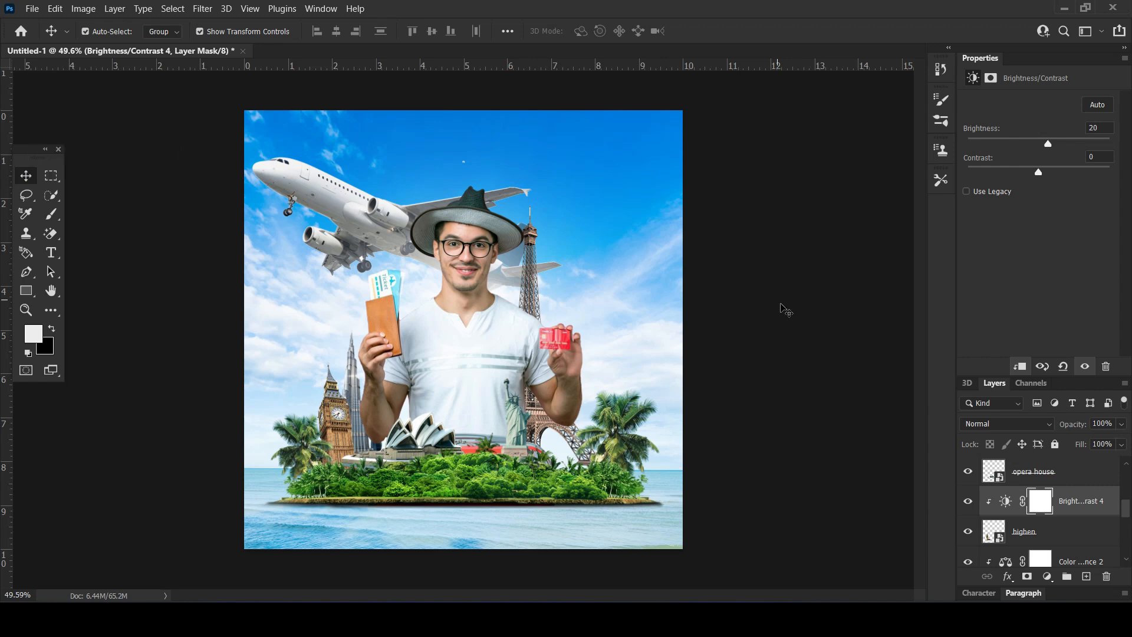
- Apply a Gaussian Blur with a 2.0 pixel radius to the plane layer
{"action": "left_click", "coordinate": [300, 194]}
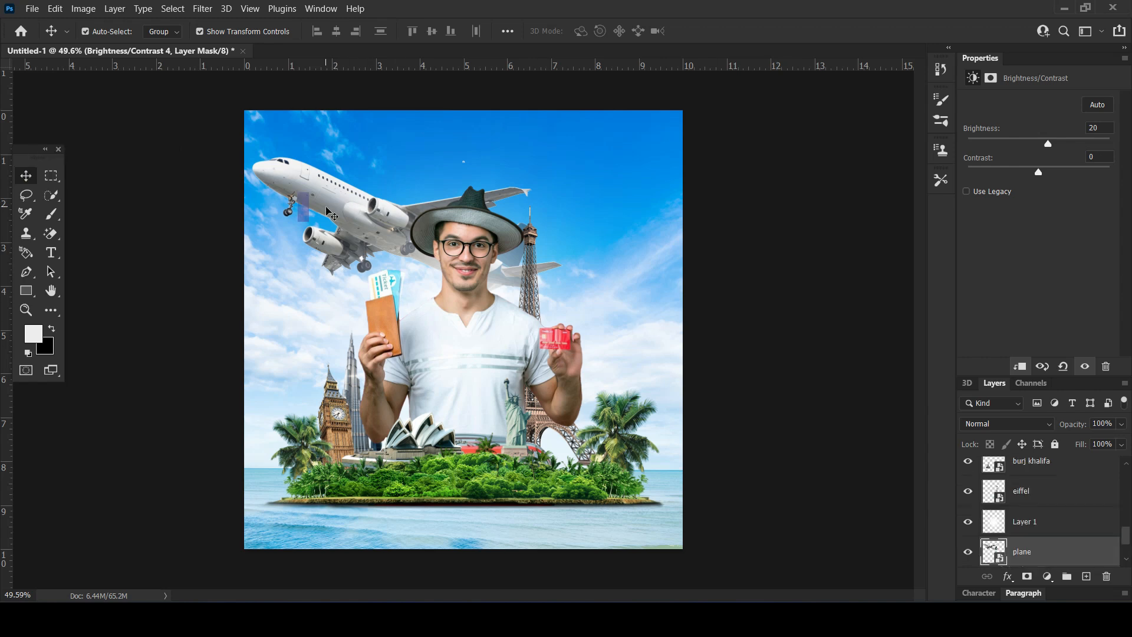
{"action": "left_click", "coordinate": [1010, 547]}
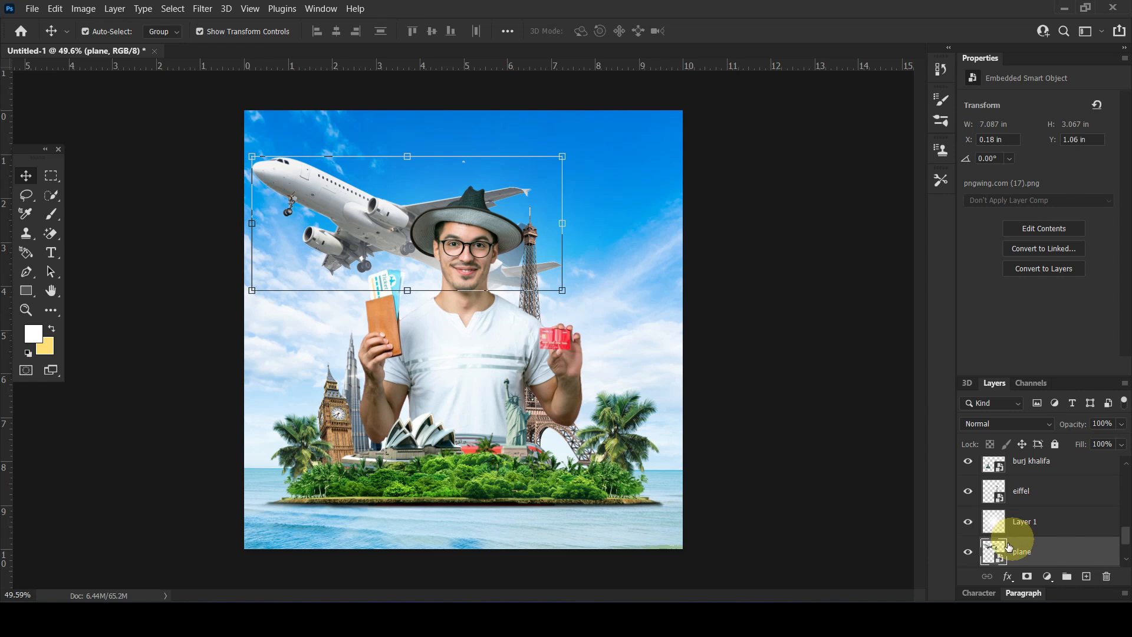
{"action": "right_click", "coordinate": [1040, 551]}
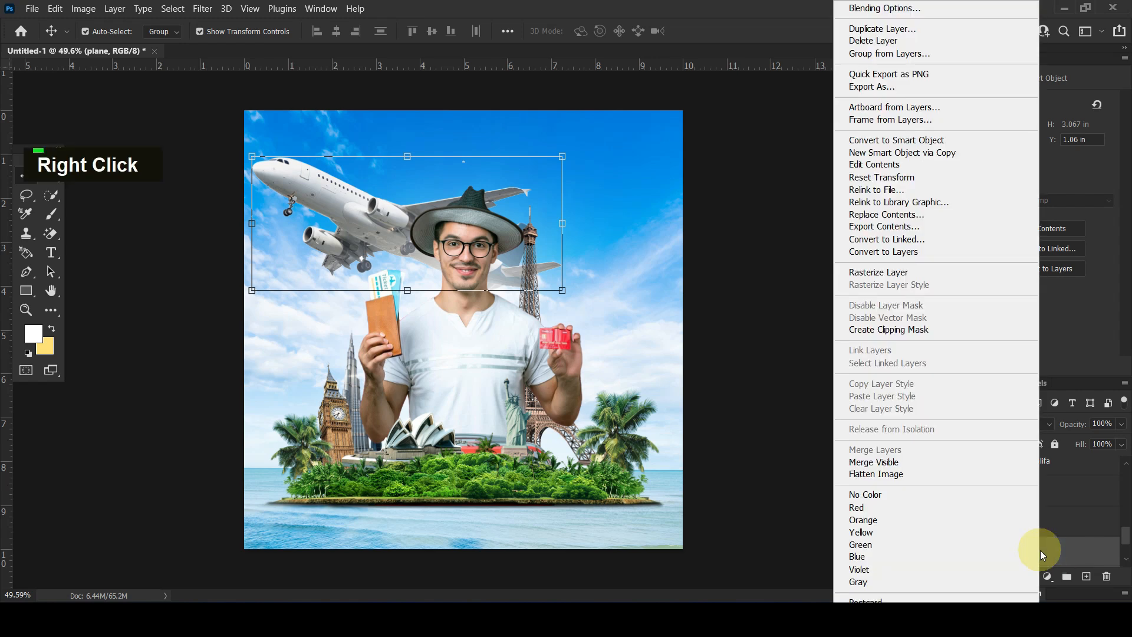
{"action": "left_click", "coordinate": [1056, 552]}
{"action": "left_click", "coordinate": [203, 8]}
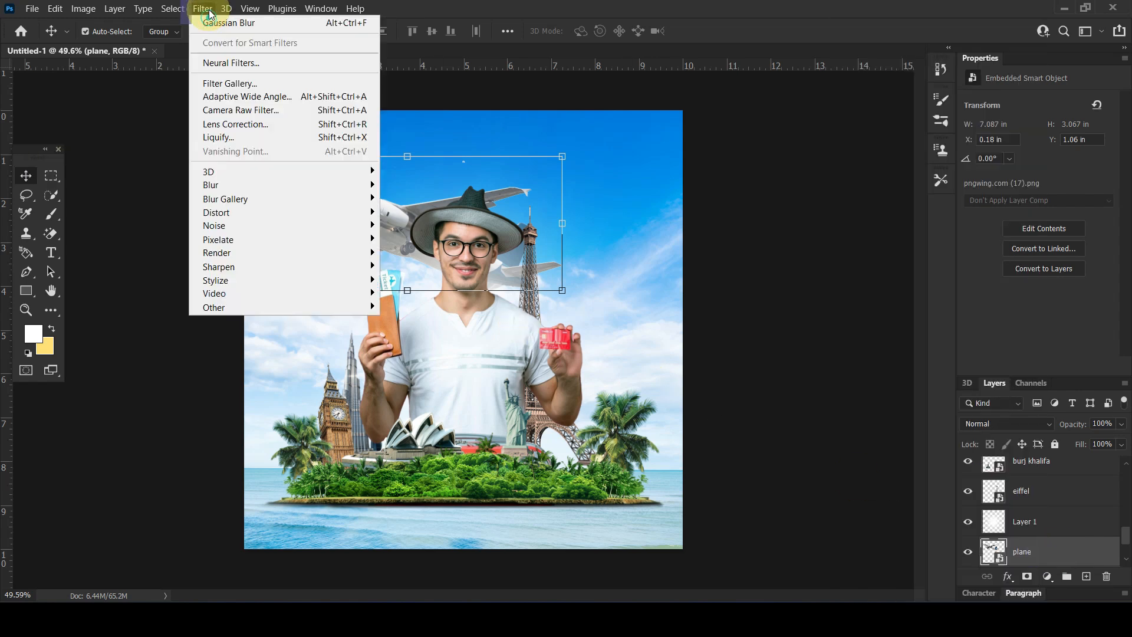
{"action": "mouse_move", "coordinate": [260, 184]}
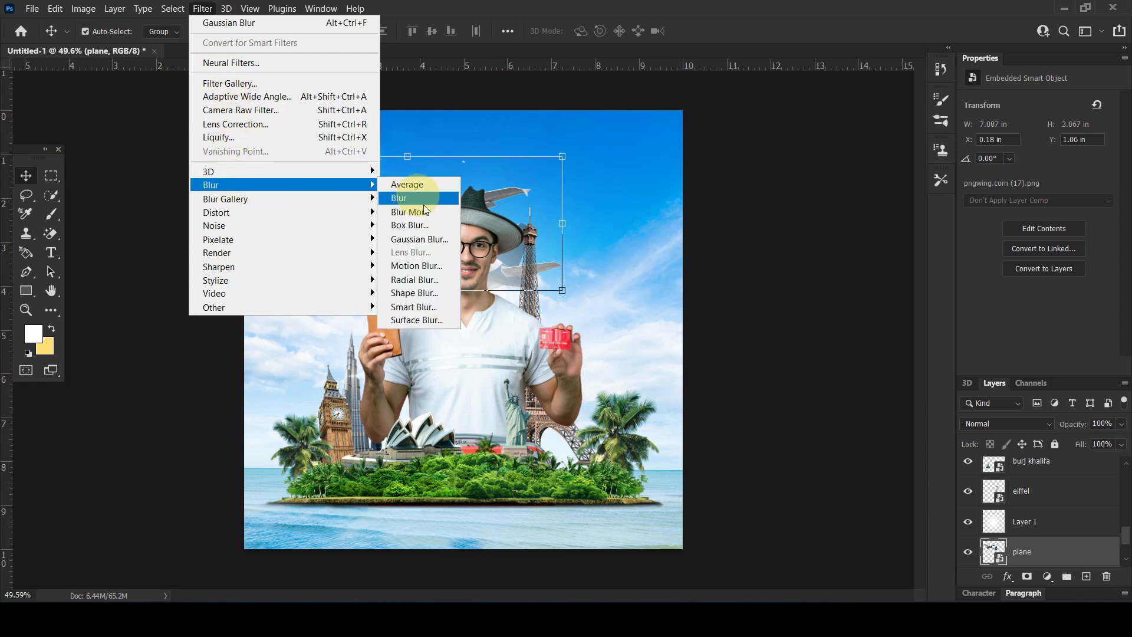
{"action": "left_click", "coordinate": [435, 240]}
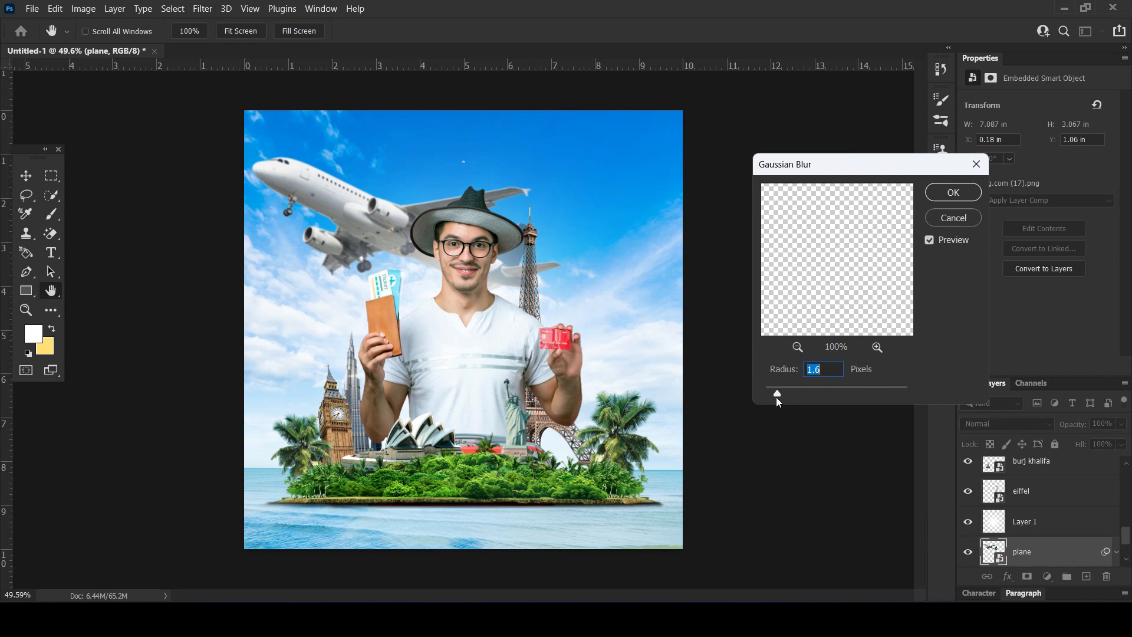
{"action": "left_click_drag", "start_coordinate": [777, 393], "coordinate": [780, 393]}
{"action": "left_click", "coordinate": [935, 191]}
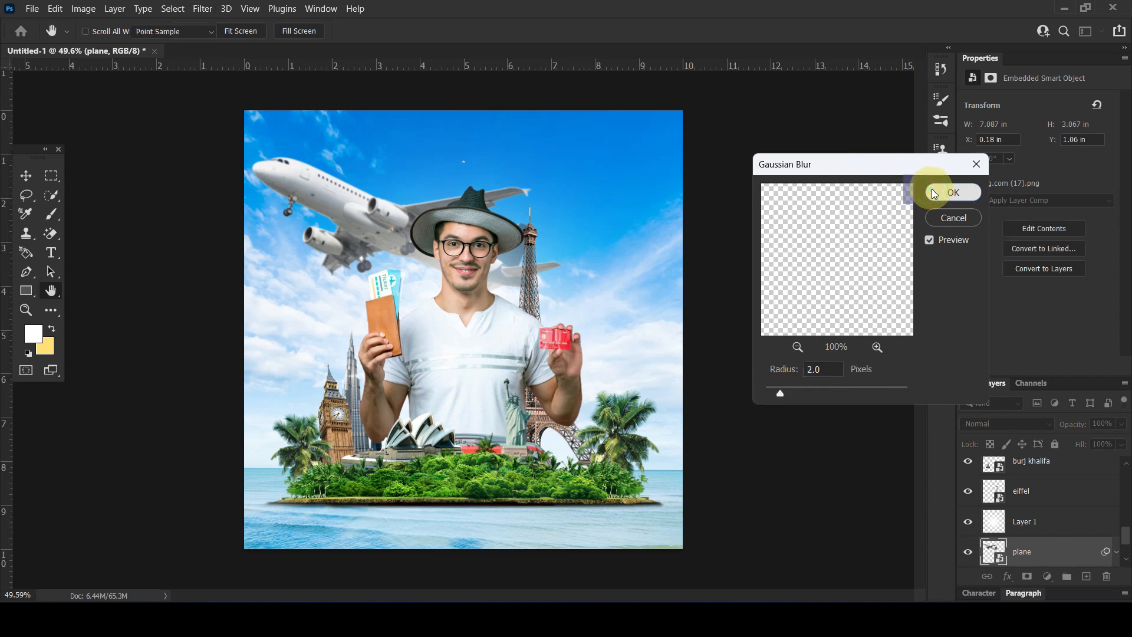
- Place the cloud image above Layer 1, sized to about 6.71 in wide and positioned behind the traveller just below the airplane
{"action": "left_click", "coordinate": [1035, 523]}
{"action": "left_click", "coordinate": [233, 533]}
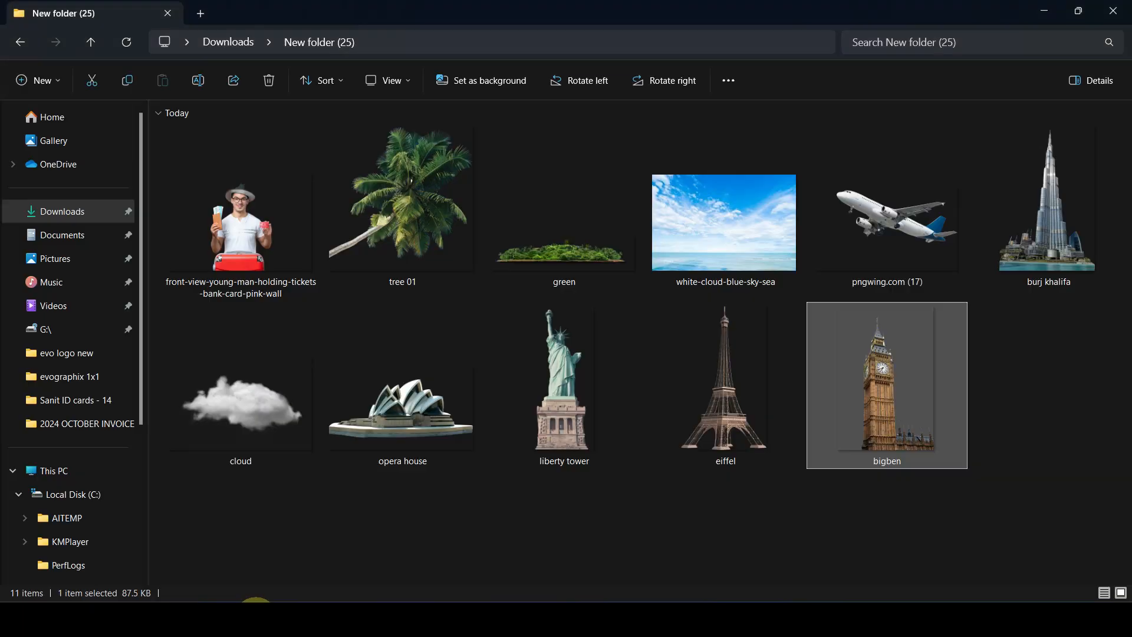
{"action": "left_click", "coordinate": [232, 410]}
{"action": "left_click_drag", "start_coordinate": [250, 417], "coordinate": [454, 377]}
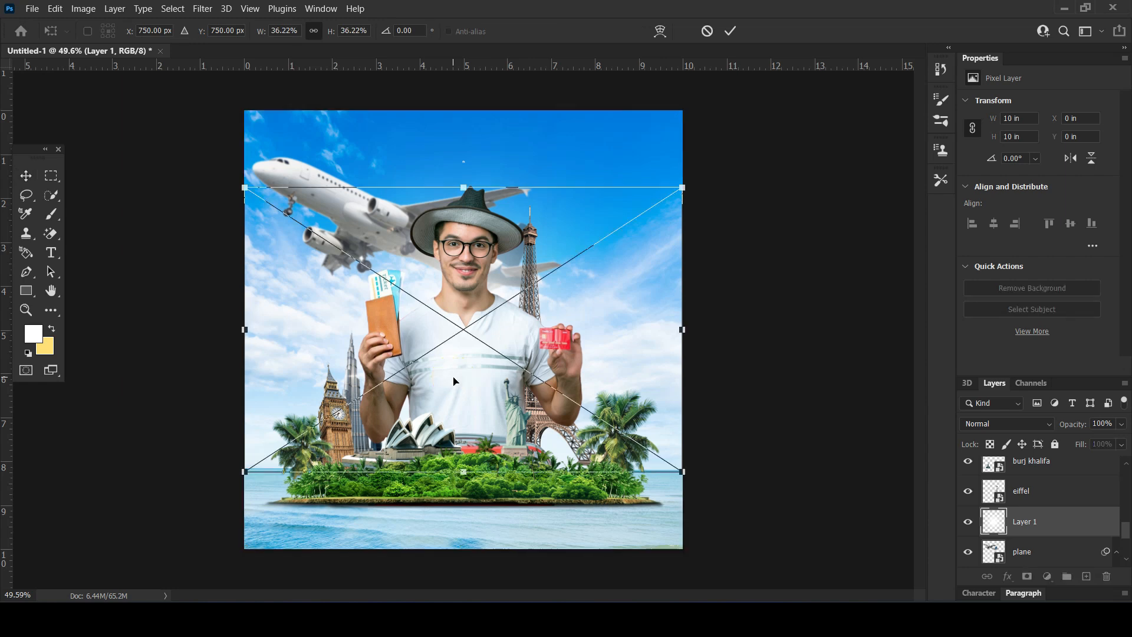
{"action": "left_click_drag", "start_coordinate": [573, 310], "coordinate": [436, 288]}
{"action": "left_click_drag", "start_coordinate": [556, 438], "coordinate": [400, 355]}
{"action": "left_click_drag", "start_coordinate": [306, 272], "coordinate": [425, 307]}
{"action": "key", "text": "Return"}
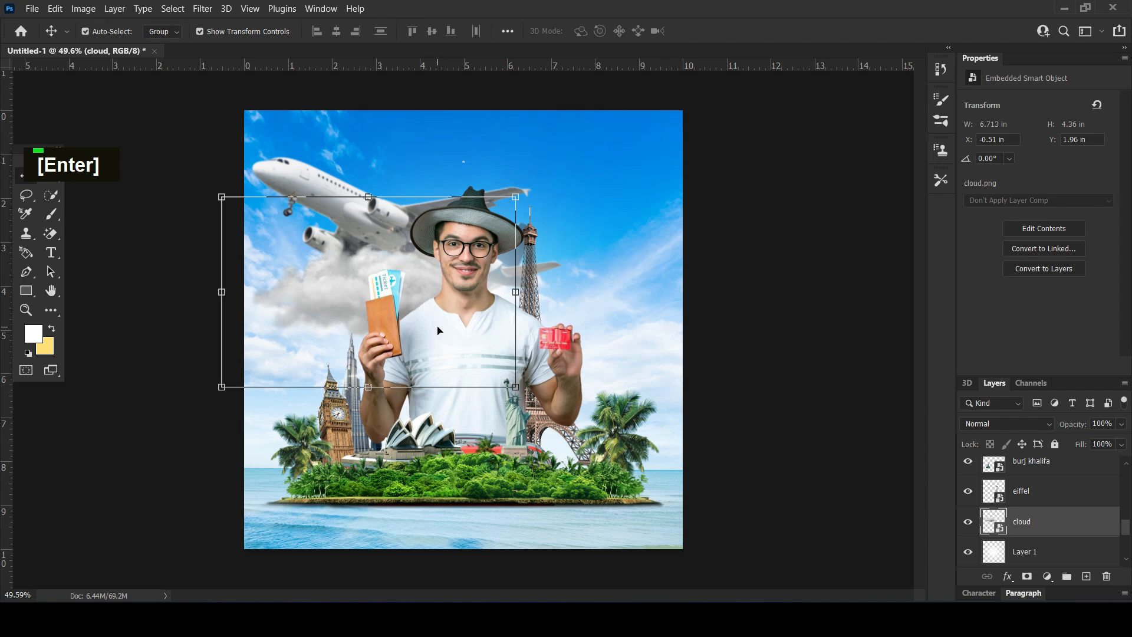
- Add a clipped Brightness/Contrast adjustment to the cloud layer with Brightness 73
{"action": "left_click", "coordinate": [1047, 579]}
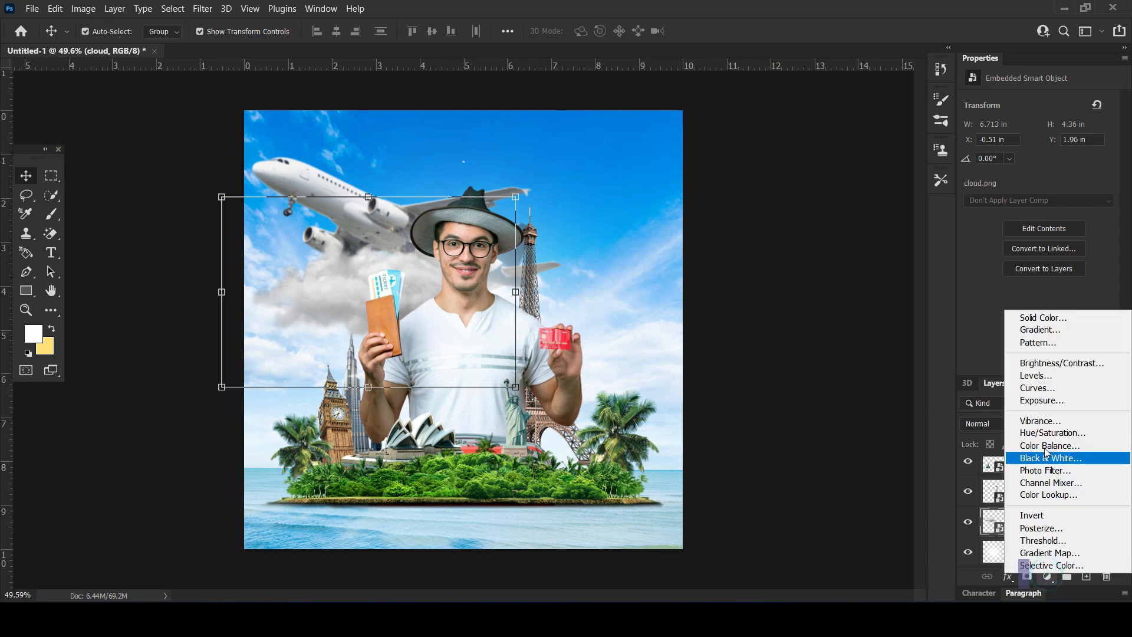
{"action": "left_click", "coordinate": [1041, 364]}
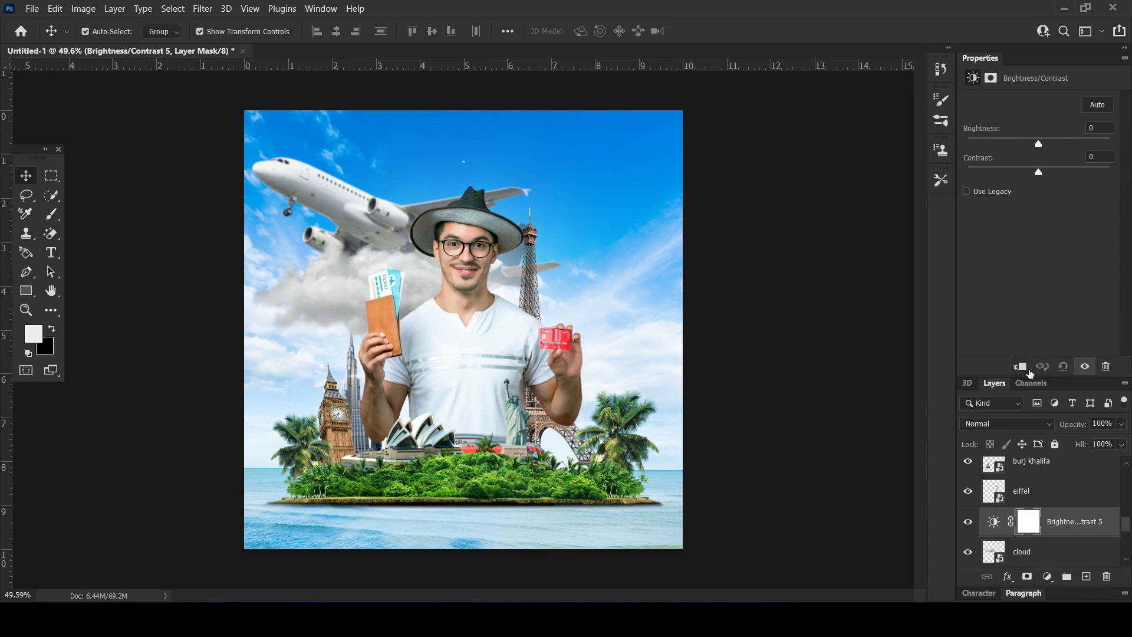
{"action": "left_click", "coordinate": [1020, 366]}
{"action": "left_click_drag", "start_coordinate": [1037, 143], "coordinate": [1073, 139]}
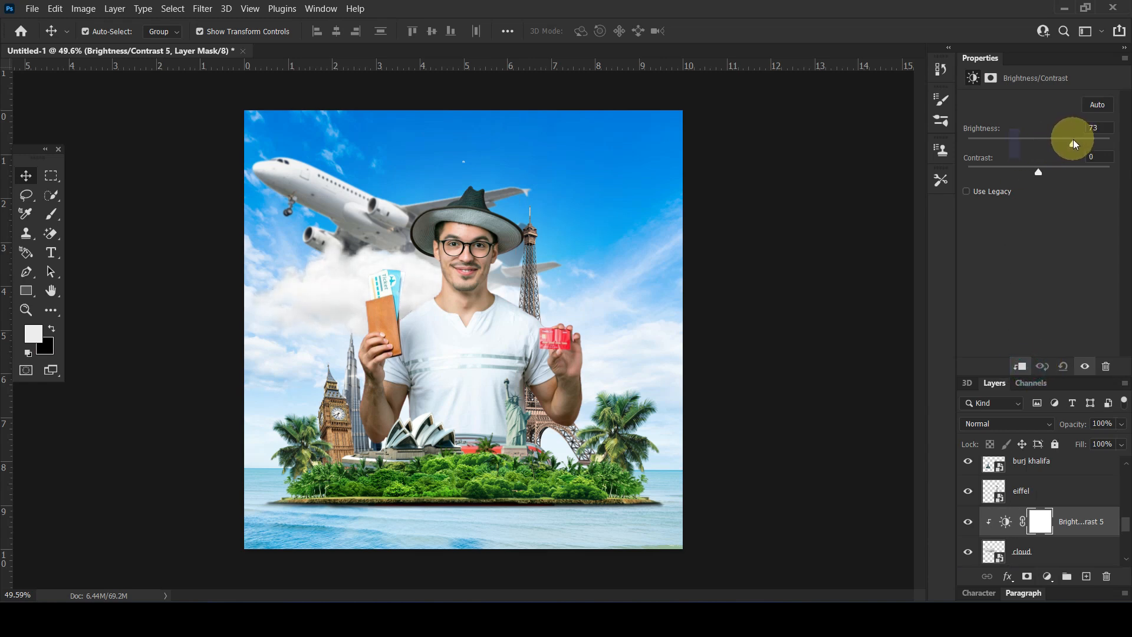
- Group the cloud layer with its Brightness/Contrast adjustment and name the group "cloud"
{"action": "left_click", "coordinate": [1082, 548], "text": "ctrl"}
{"action": "left_click_drag", "start_coordinate": [1081, 520], "coordinate": [1067, 576]}
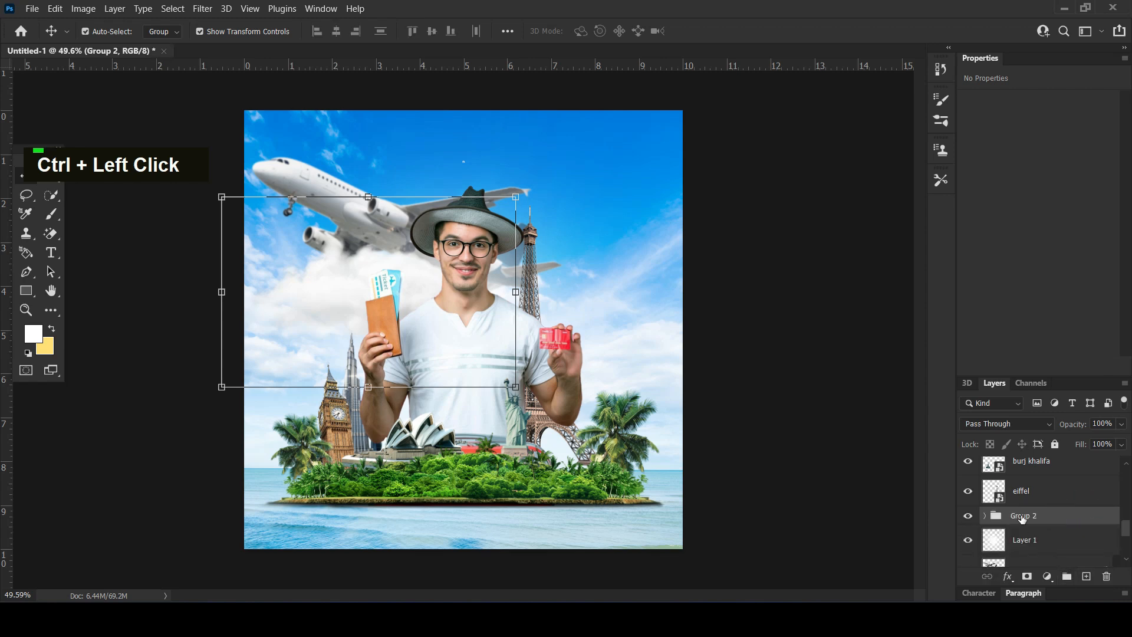
{"action": "double_click", "coordinate": [1019, 516]}
{"action": "type", "text": "cloud"}
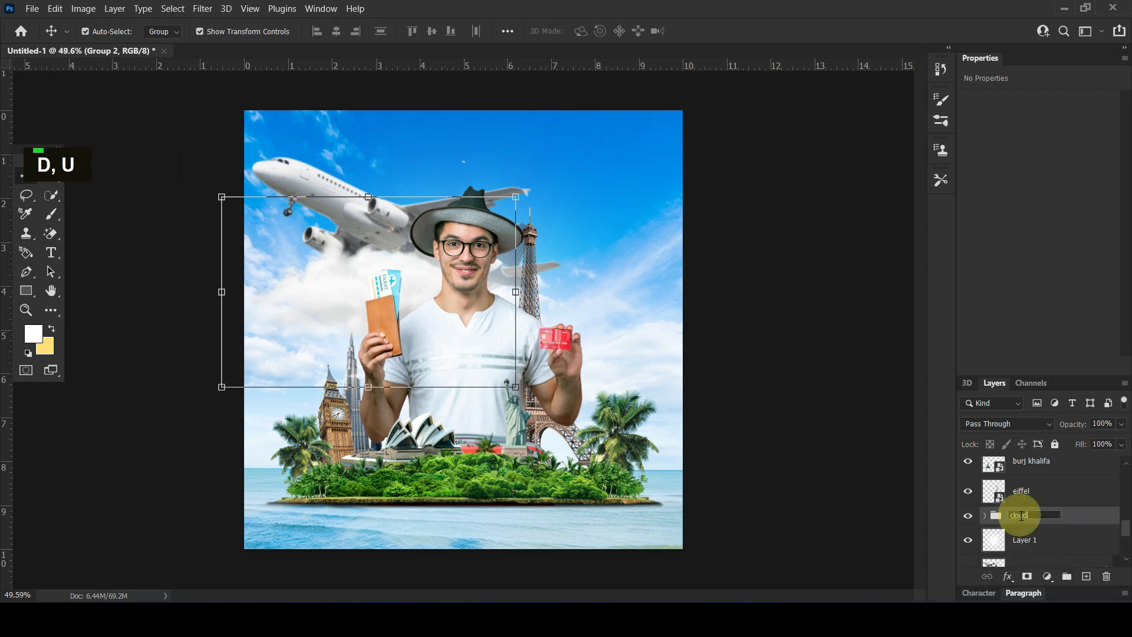
{"action": "key", "text": "Return"}
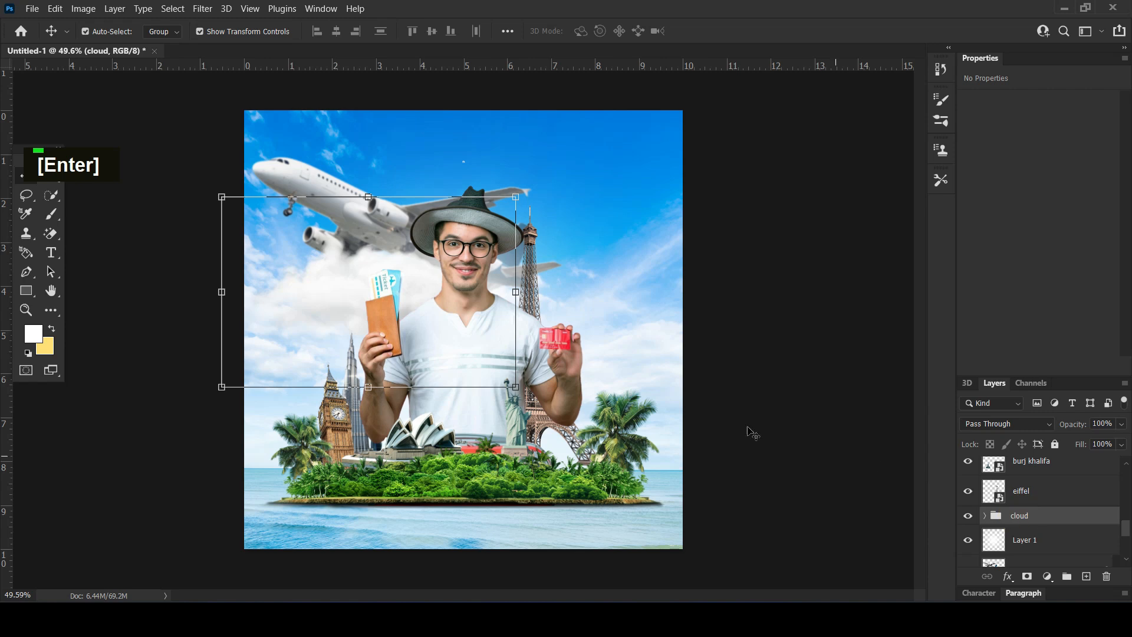
- Duplicate the cloud group, flip the copy horizontally, scale it down and position it at the canvas's right edge beside the Eiffel Tower
{"action": "left_click_drag", "start_coordinate": [336, 280], "coordinate": [543, 280]}
{"action": "key", "text": "ctrl+t"}
{"action": "right_click", "coordinate": [543, 282]}
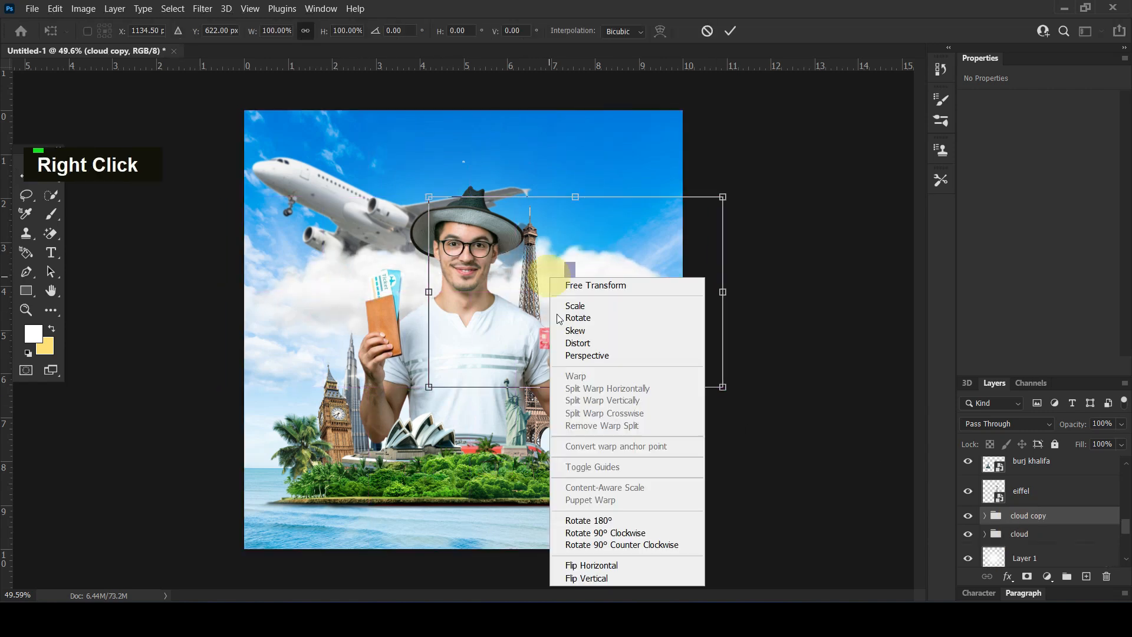
{"action": "left_click", "coordinate": [603, 565]}
{"action": "left_click_drag", "start_coordinate": [582, 365], "coordinate": [648, 393]}
{"action": "left_click_drag", "start_coordinate": [787, 416], "coordinate": [684, 345]}
{"action": "left_click_drag", "start_coordinate": [606, 306], "coordinate": [645, 302]}
{"action": "left_click_drag", "start_coordinate": [725, 224], "coordinate": [777, 206]}
{"action": "left_click_drag", "start_coordinate": [638, 268], "coordinate": [639, 283]}
{"action": "key", "text": "Return"}
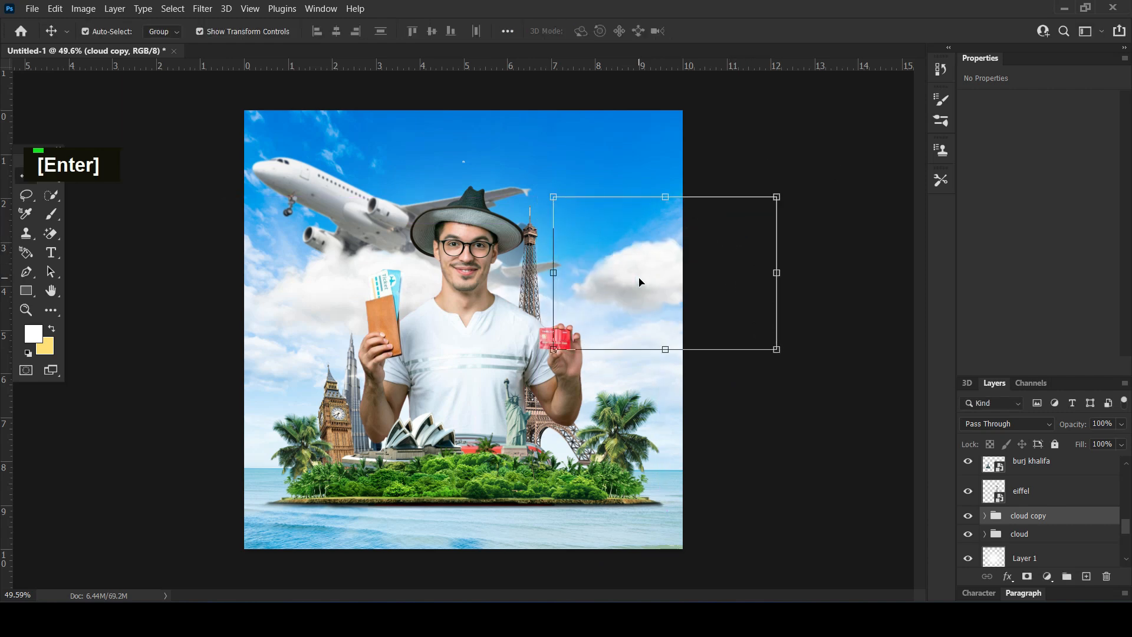
{"action": "left_click_drag", "start_coordinate": [642, 297], "coordinate": [640, 306]}
- Set the original cloud group's opacity to 93%
{"action": "left_click_drag", "start_coordinate": [1083, 427], "coordinate": [1062, 426]}
{"action": "key", "text": "alt+bracketleft"}
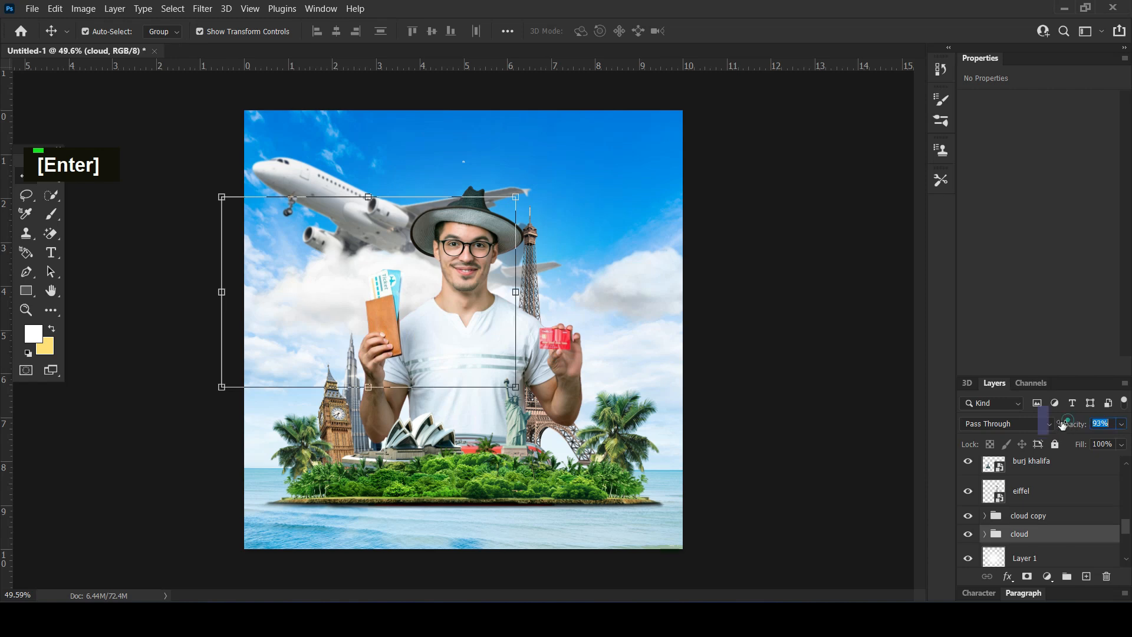
{"action": "left_click", "coordinate": [824, 265]}
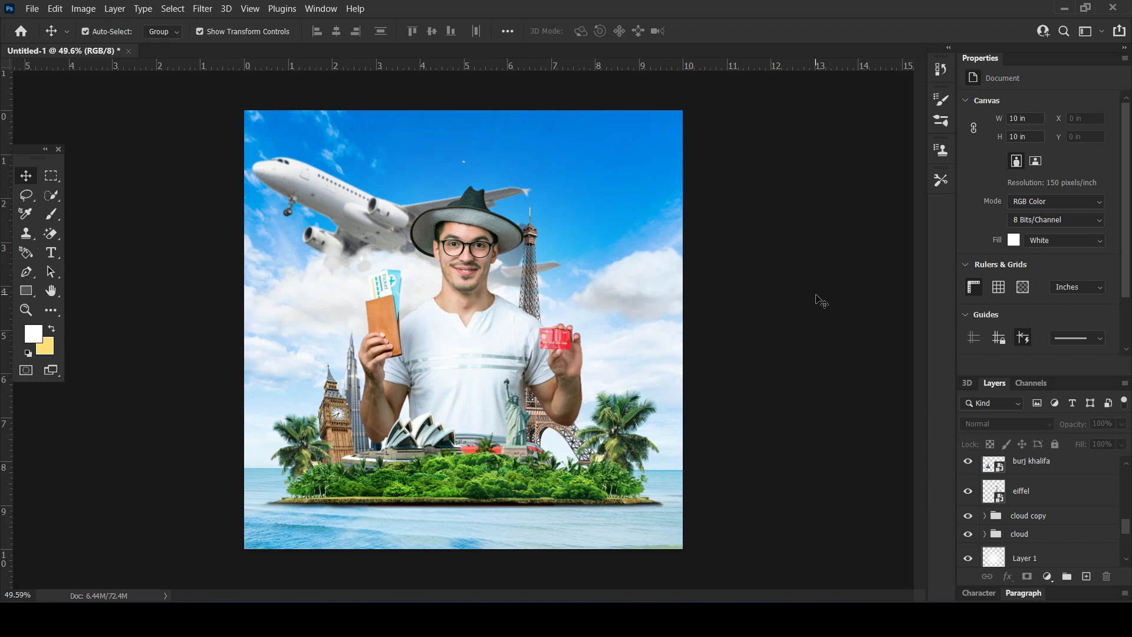
- Shift the airplane slightly up and to the left so its nose meets the canvas edge
{"action": "left_click_drag", "start_coordinate": [344, 203], "coordinate": [334, 199]}
{"action": "left_click", "coordinate": [790, 330]}
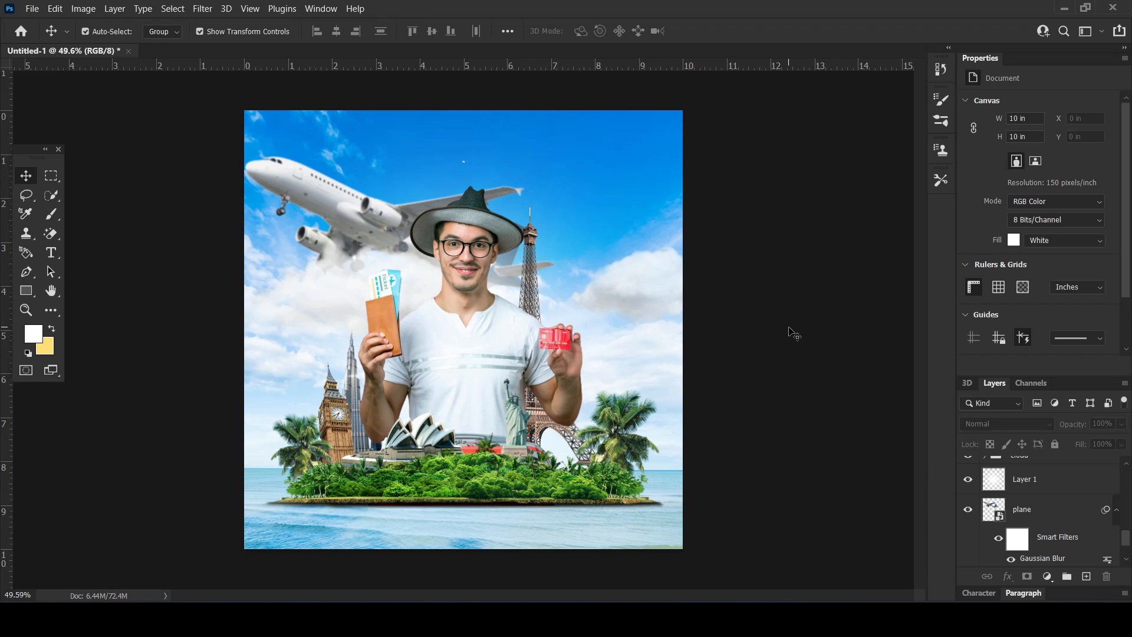
- Add the text "Let's" in white Montserrat SemiBold at 18 pt above the airplane
{"action": "left_click", "coordinate": [40, 253]}
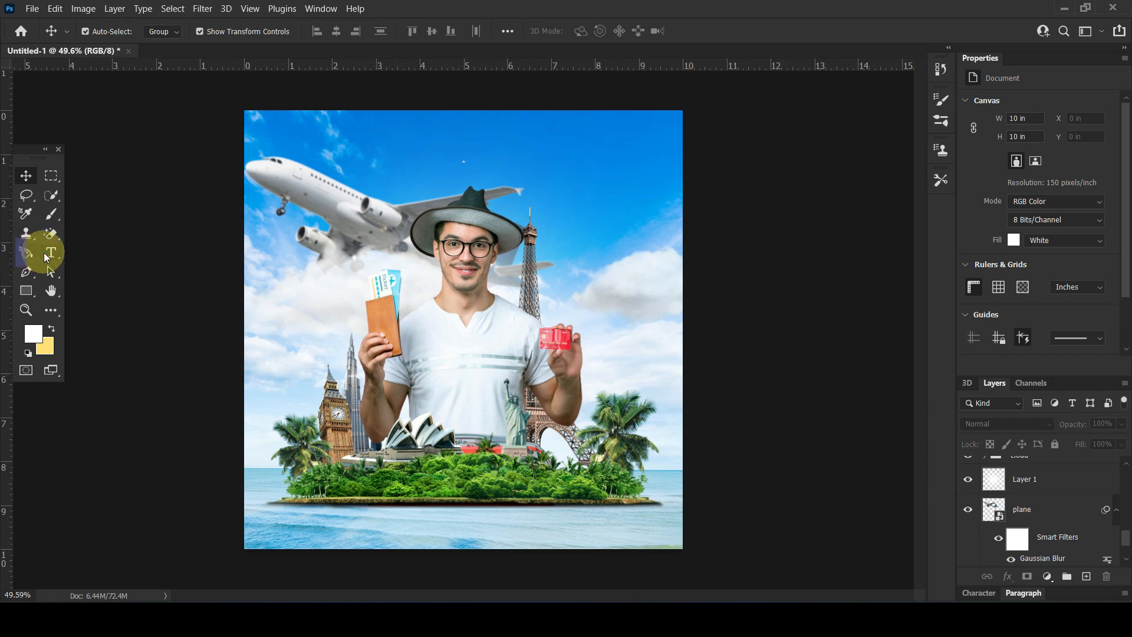
{"action": "left_click", "coordinate": [368, 157]}
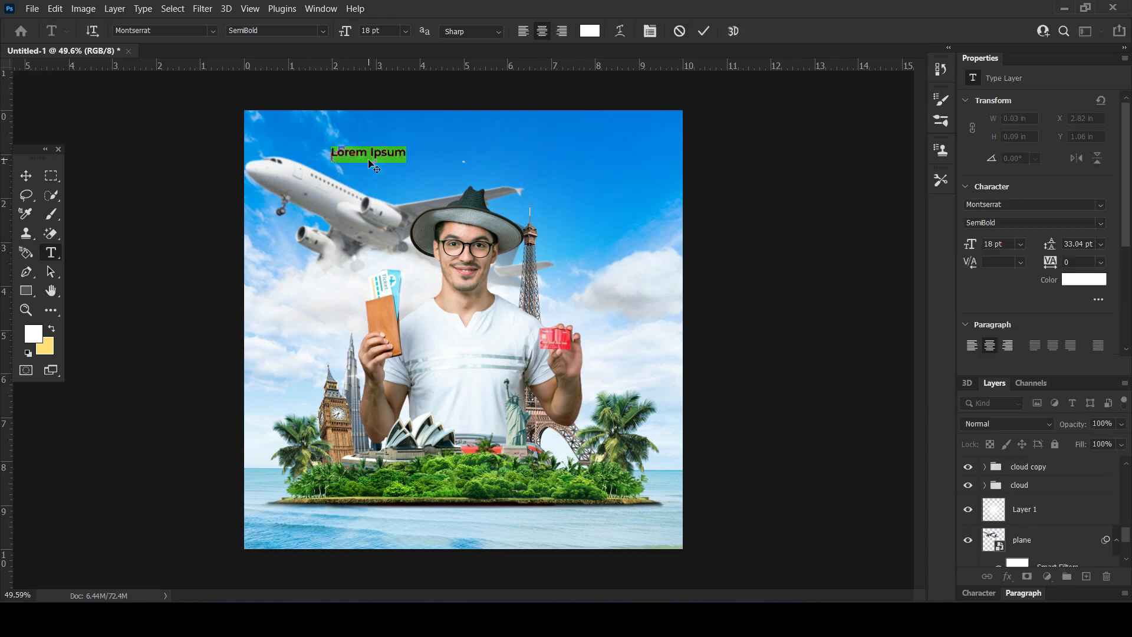
{"action": "type", "text": "Le"}
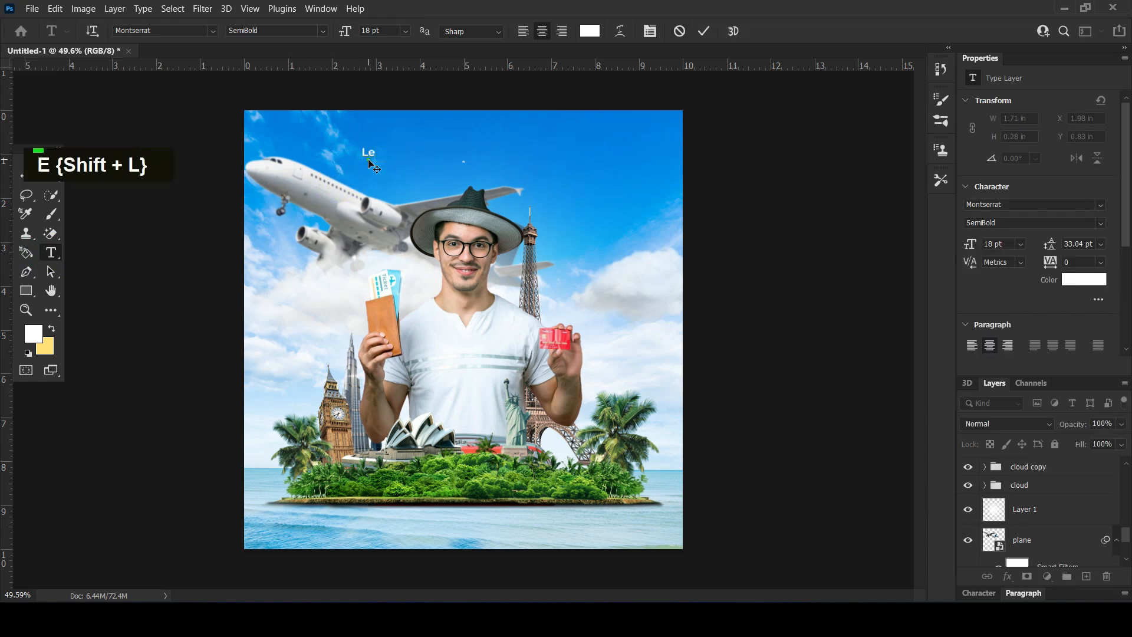
{"action": "type", "text": "t's"}
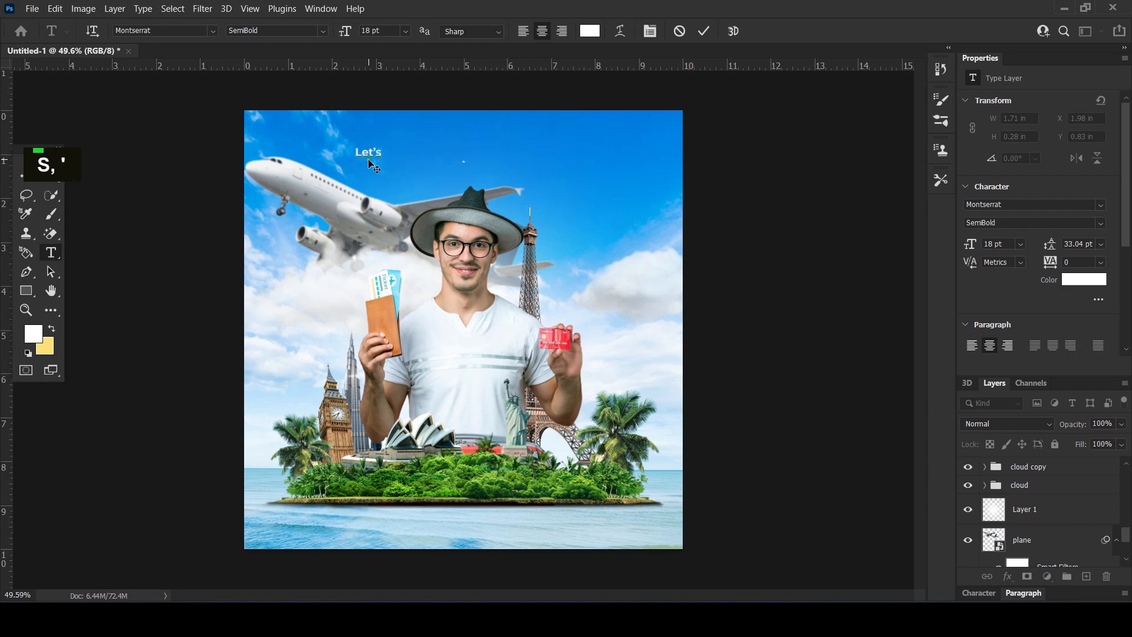
{"action": "left_click", "coordinate": [21, 177]}
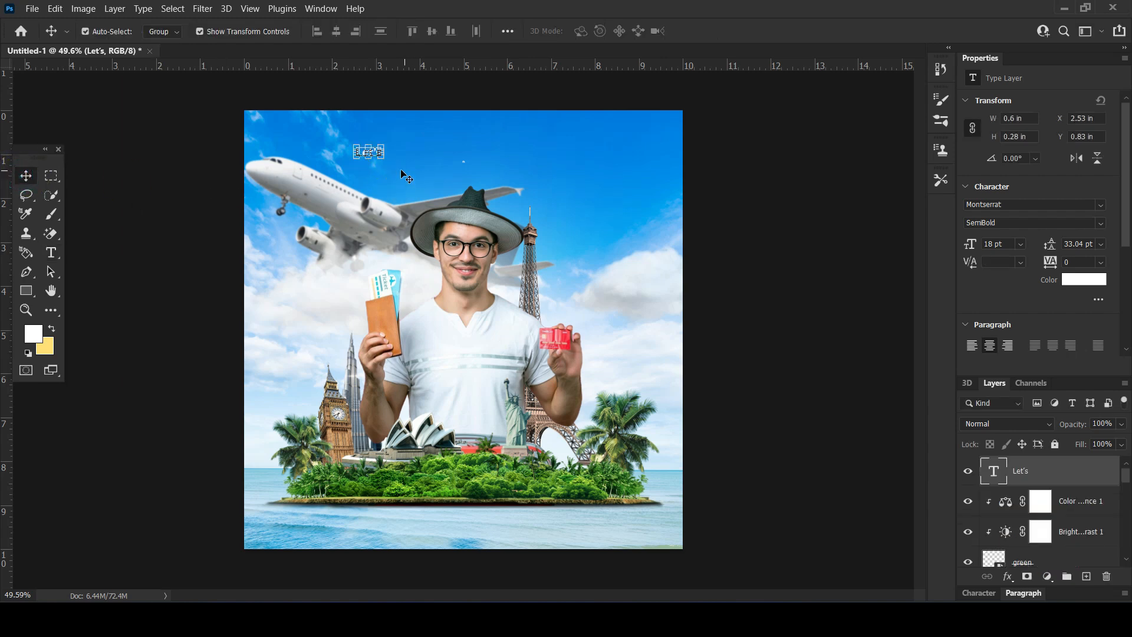
- Enlarge the "Let's" text to about 3.3 in wide and position it above the traveller's hat
{"action": "left_click_drag", "start_coordinate": [383, 157], "coordinate": [481, 169]}
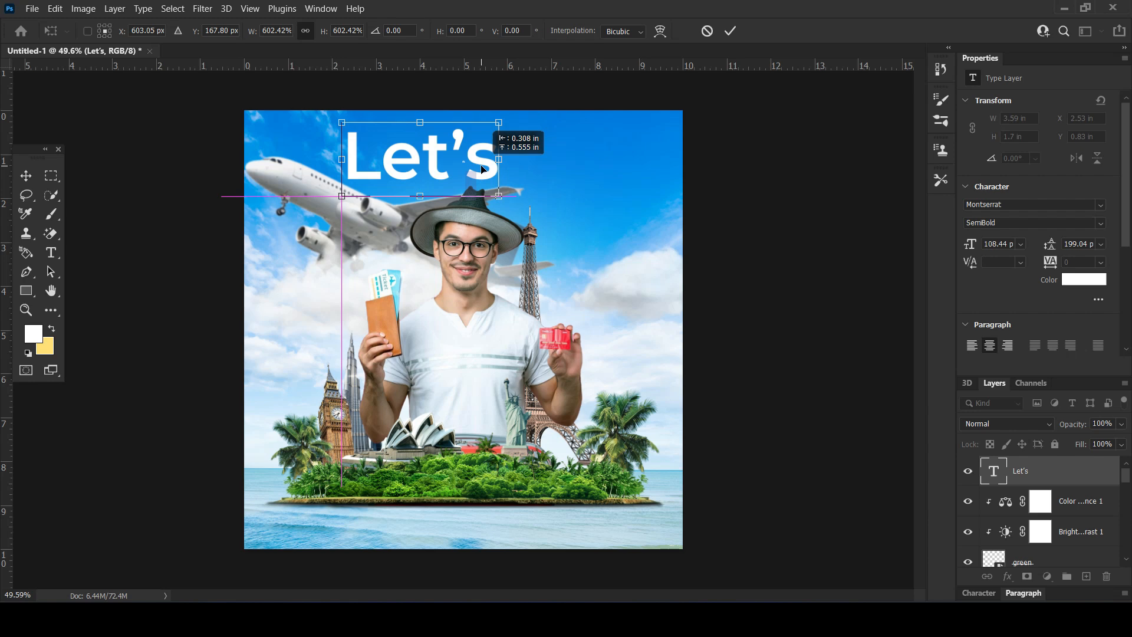
{"action": "left_click_drag", "start_coordinate": [481, 170], "coordinate": [477, 169]}
{"action": "left_click_drag", "start_coordinate": [491, 125], "coordinate": [479, 126]}
{"action": "key", "text": "Return"}
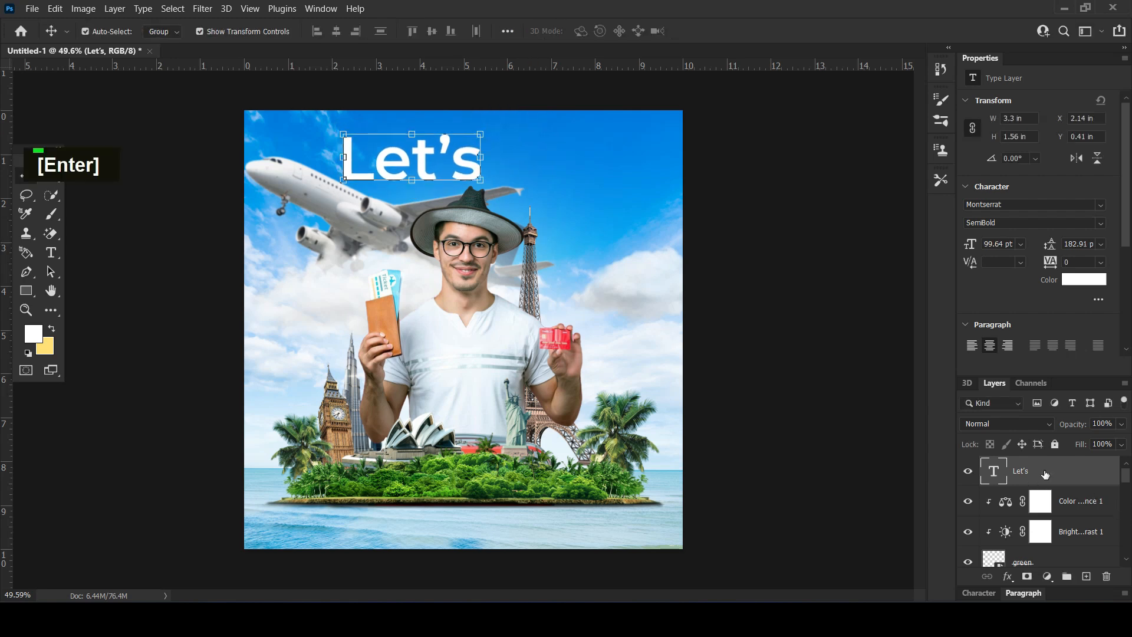
- Add a separate text layer reading "travel" in white Montserrat SemiBold at 18 pt
{"action": "left_click", "coordinate": [50, 253]}
{"action": "left_click", "coordinate": [416, 294]}
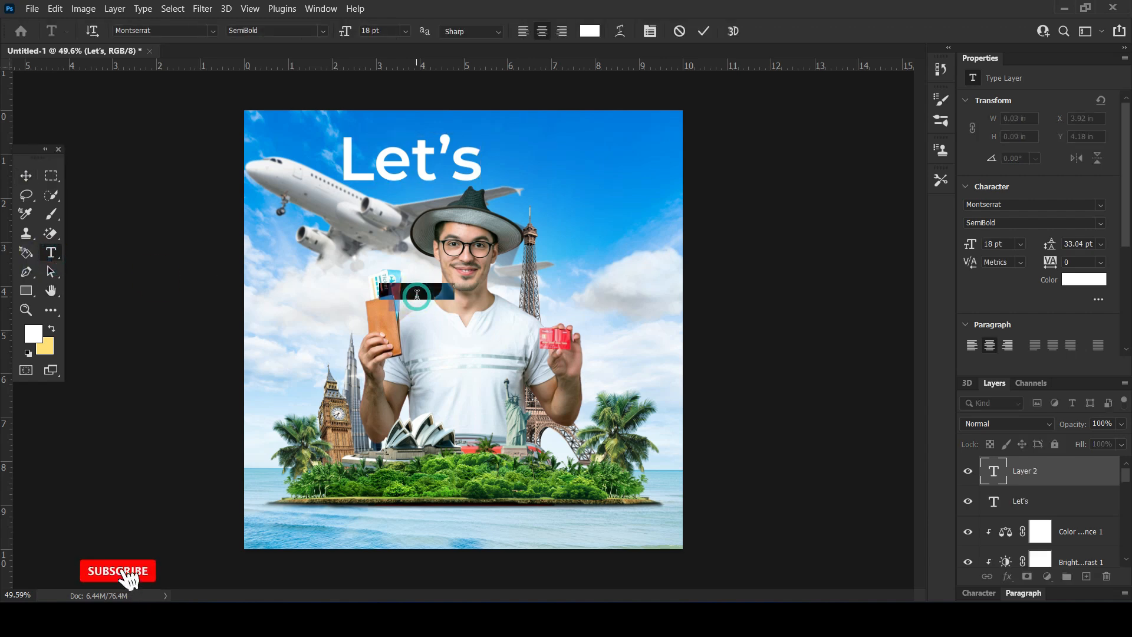
{"action": "type", "text": "travel"}
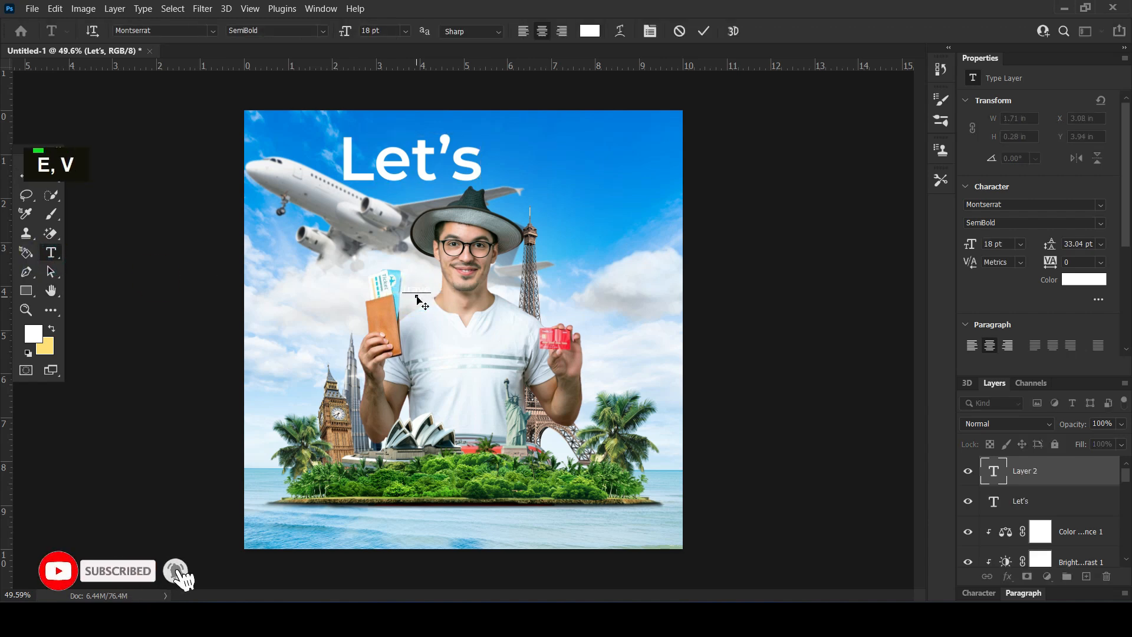
{"action": "key", "text": "ctrl+a"}
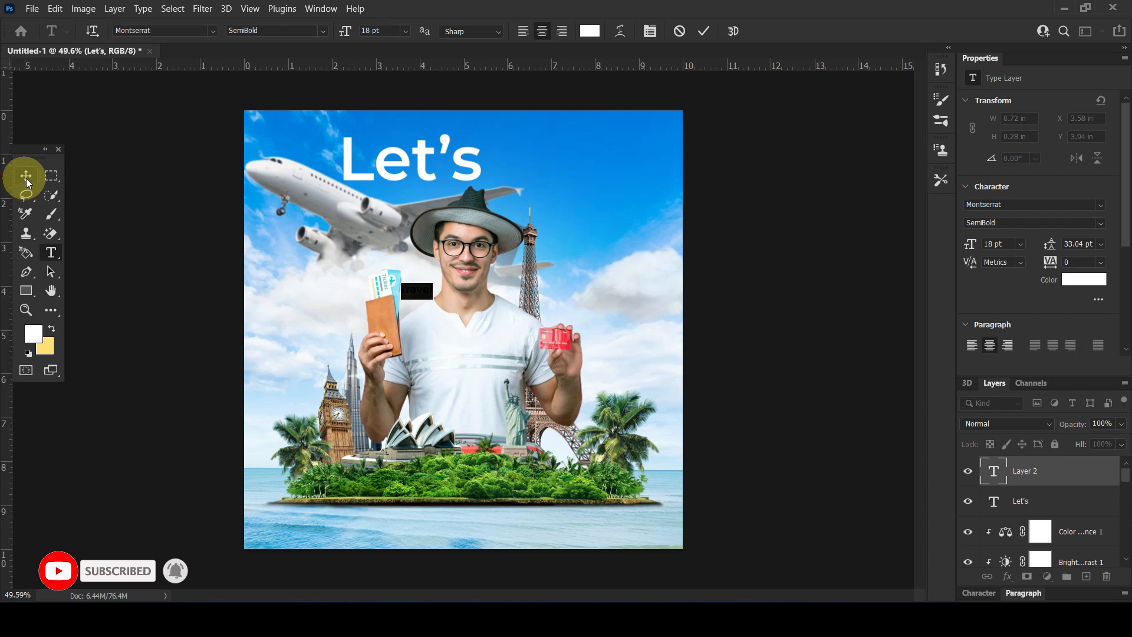
{"action": "left_click", "coordinate": [26, 177]}
- Scale the "travel" text to 41.41 pt and move it to the right of "Let's"
{"action": "key", "text": "ctrl+t"}
{"action": "left_click_drag", "start_coordinate": [434, 283], "coordinate": [590, 145]}
{"action": "key", "text": "Return"}
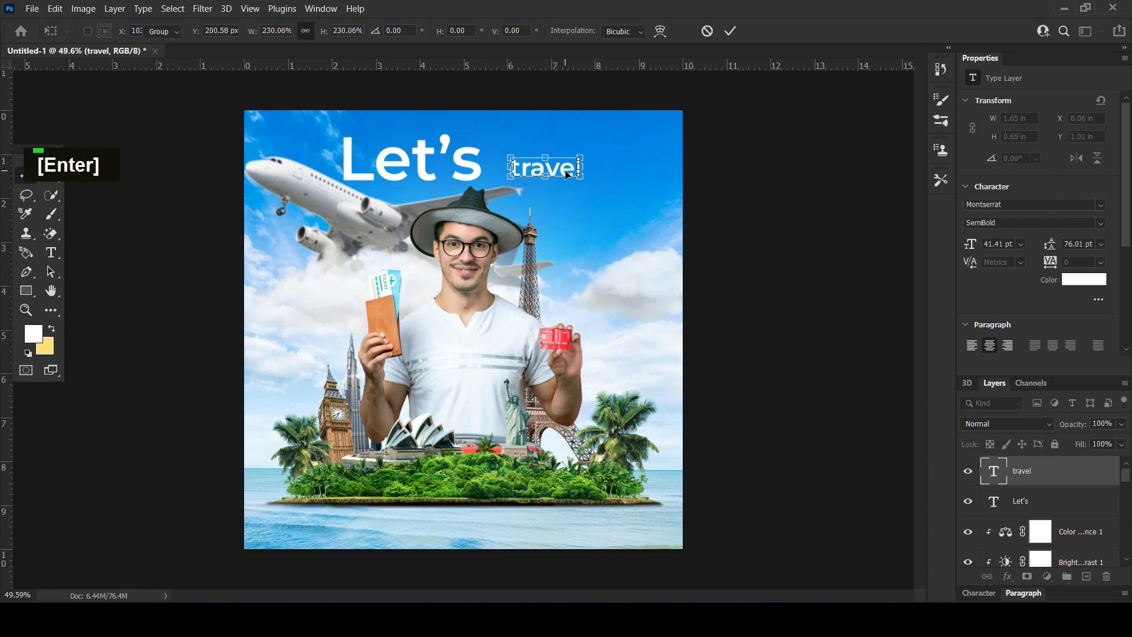
- Change the "travel" text's font to Allison Tessa, enlarge it to 55.93 pt and place it close beside "Let's"
{"action": "left_click", "coordinate": [1100, 205]}
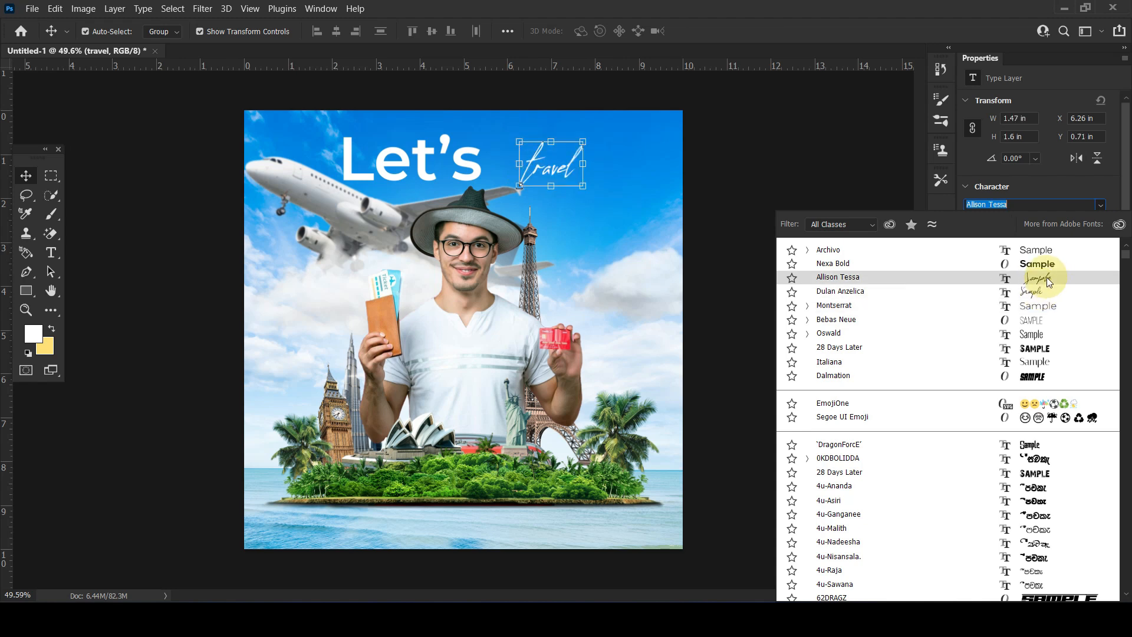
{"action": "left_click", "coordinate": [1046, 278]}
{"action": "left_click_drag", "start_coordinate": [583, 141], "coordinate": [561, 168]}
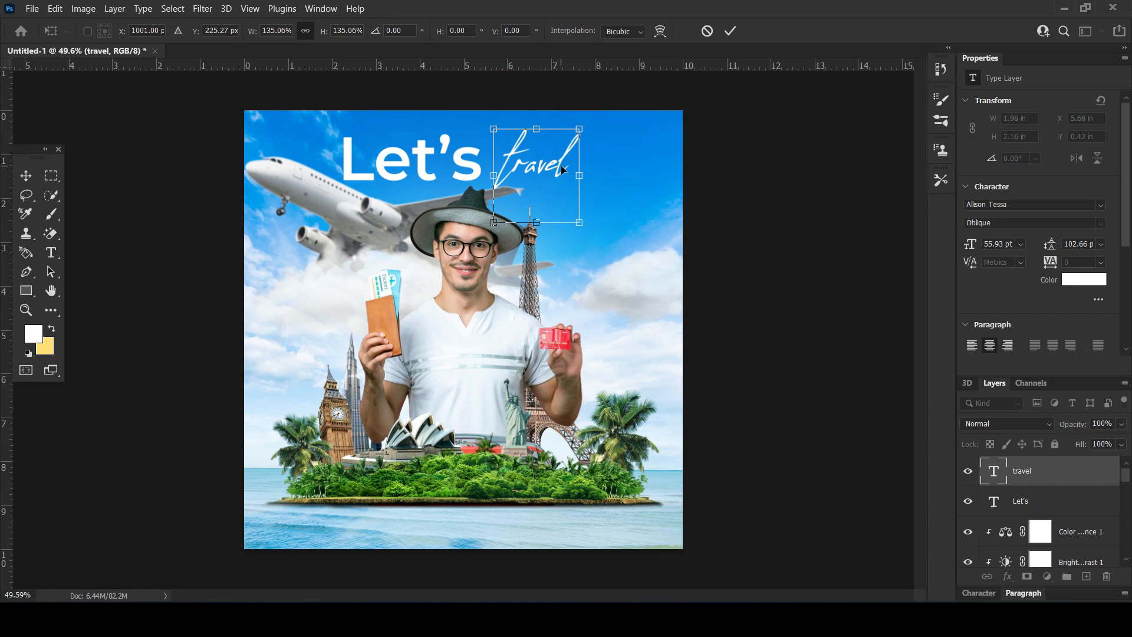
{"action": "key", "text": "Left"}
{"action": "key", "text": "Left"}
{"action": "key", "text": "Return"}
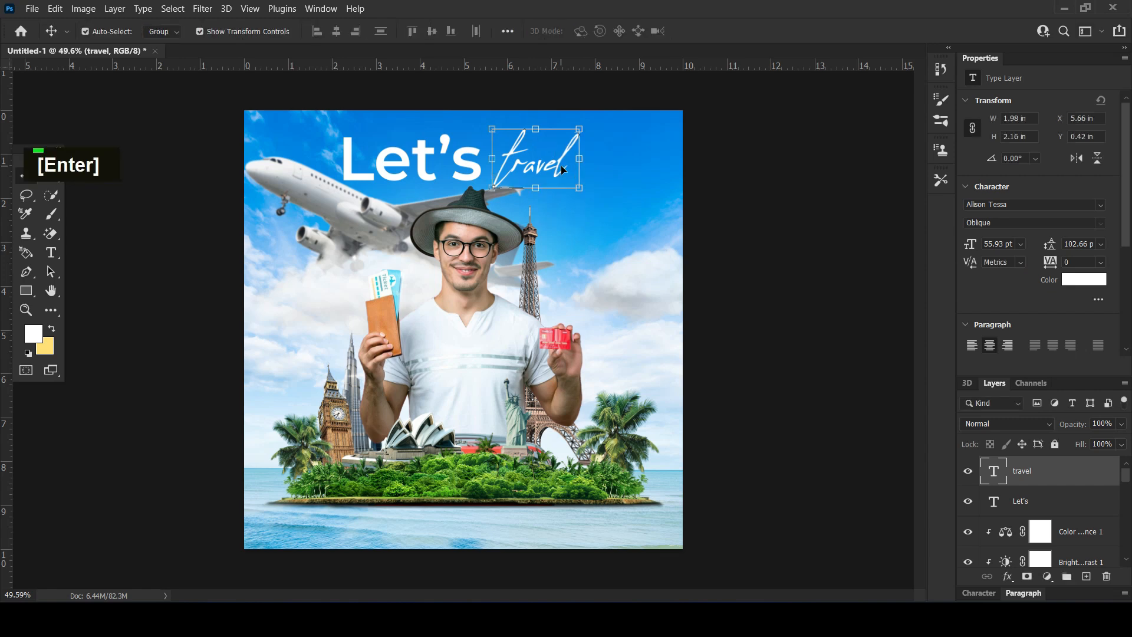
{"action": "key", "text": "shift+Down"}
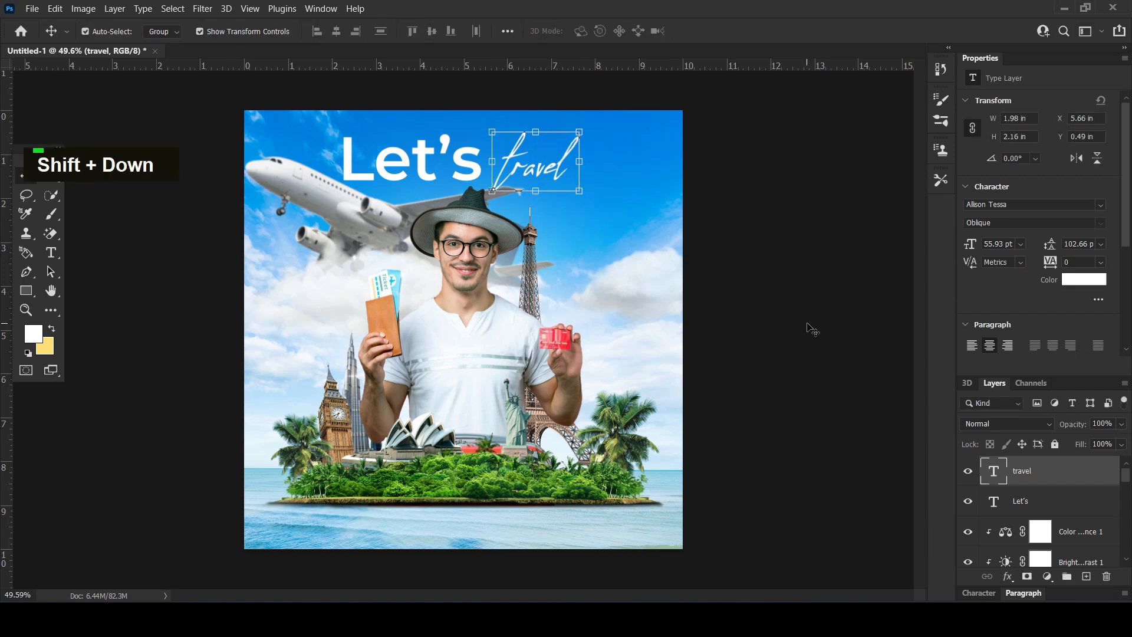
- Add a separate text layer reading "together" in white Montserrat Italic at 18 pt
{"action": "double_click", "coordinate": [50, 252]}
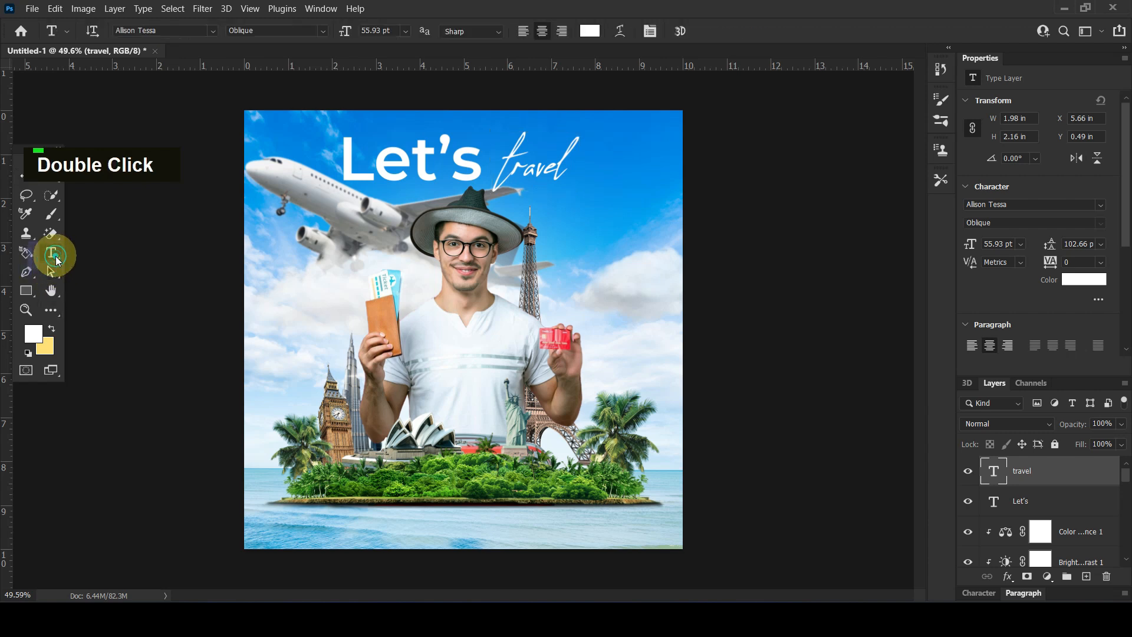
{"action": "left_click", "coordinate": [462, 292]}
{"action": "type", "text": "to"}
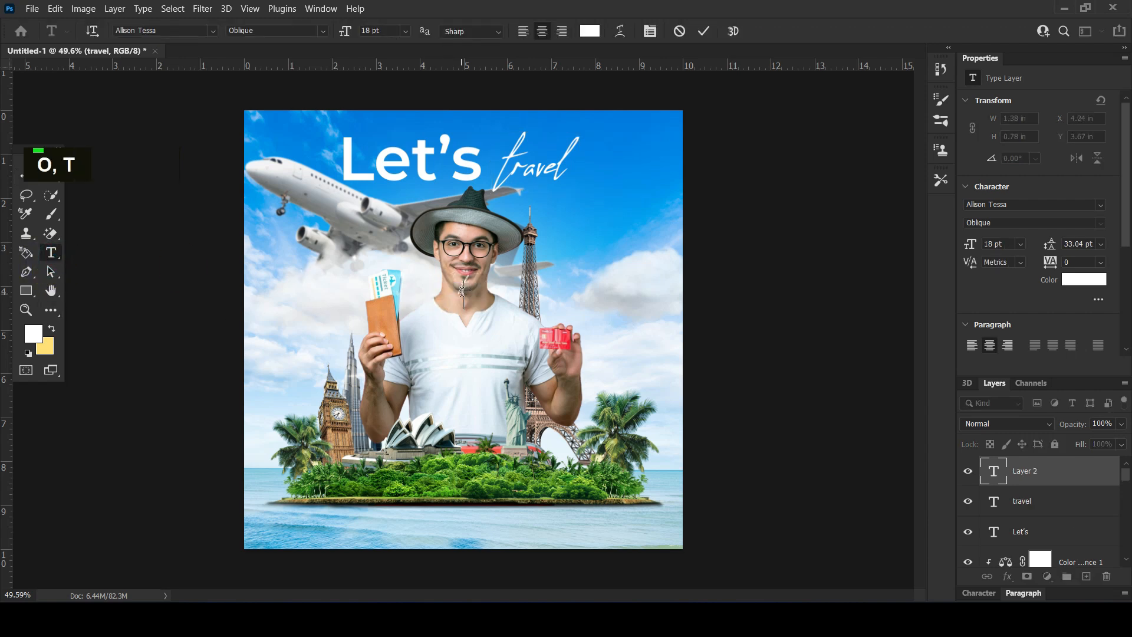
{"action": "type", "text": "gether"}
{"action": "key", "text": "ctrl+a"}
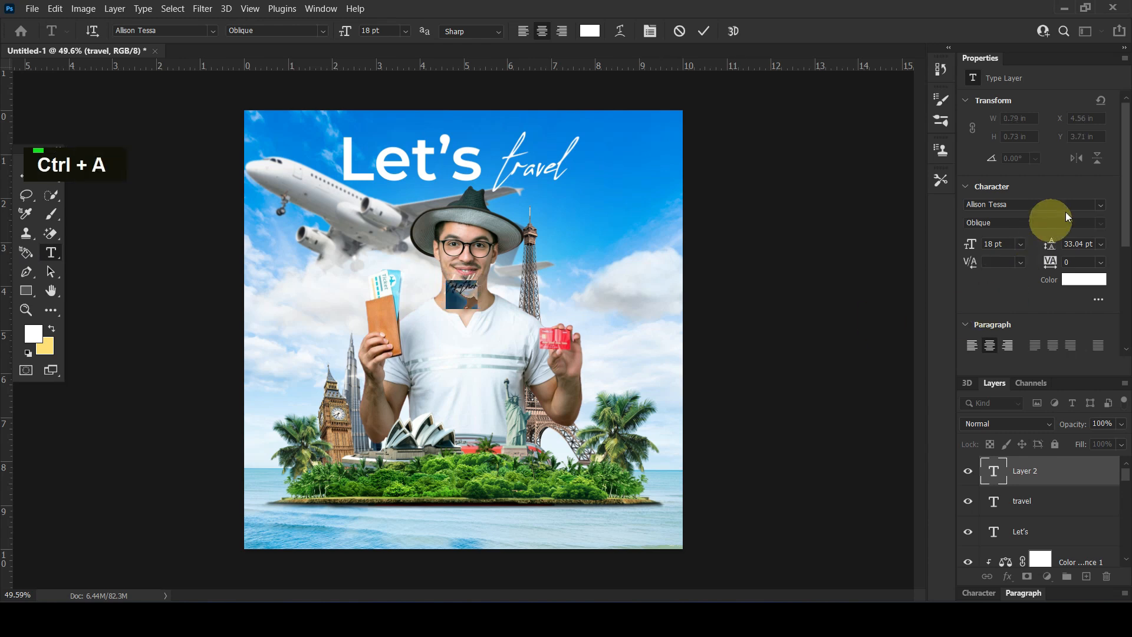
{"action": "left_click", "coordinate": [1099, 205]}
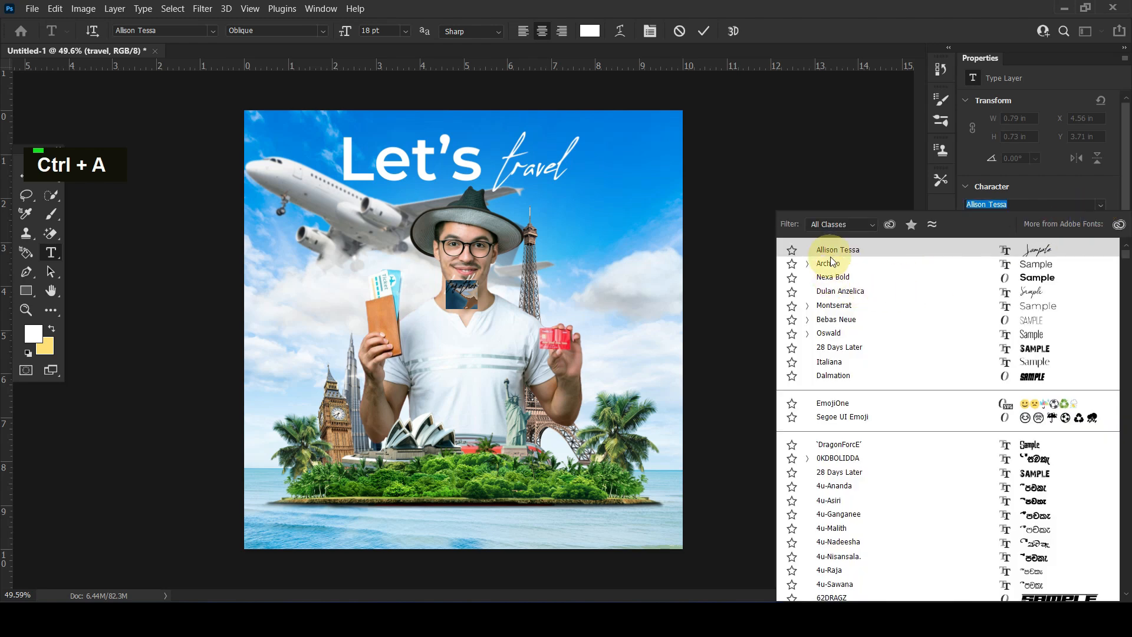
{"action": "key", "text": "Down"}
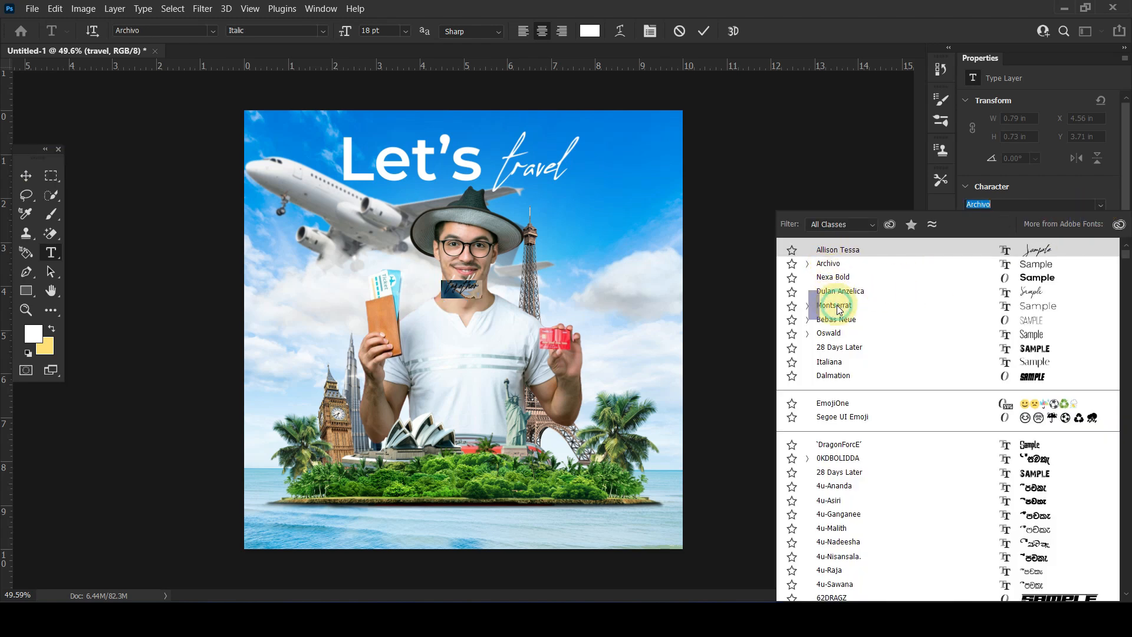
{"action": "left_click", "coordinate": [840, 306]}
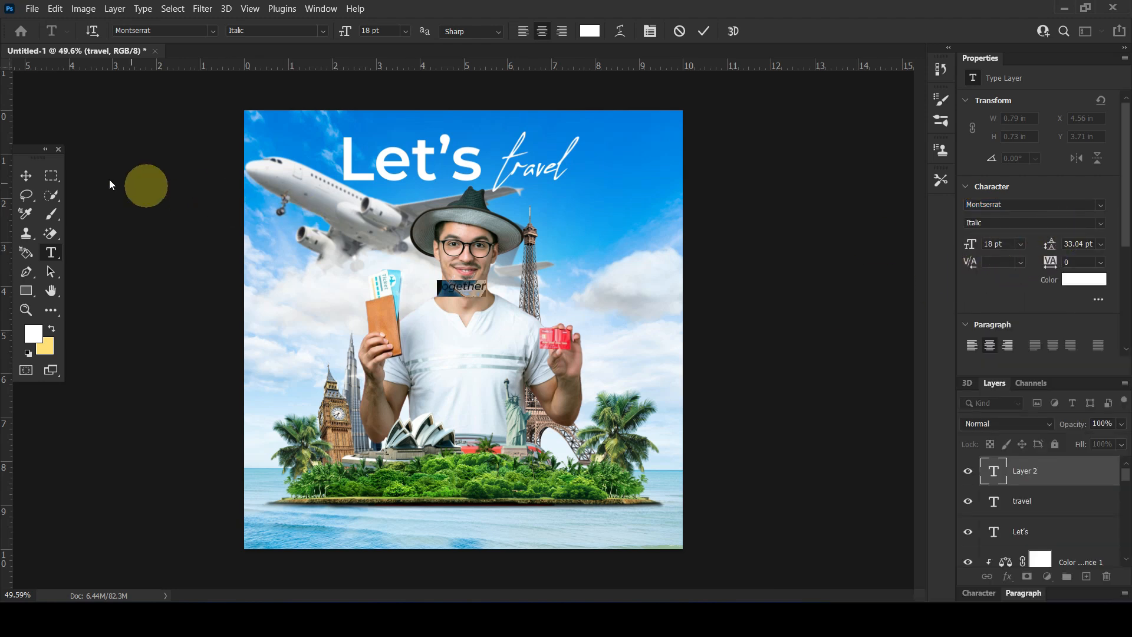
- Scale the "together" text to 22.9 pt and position it directly beneath "travel"
{"action": "left_click", "coordinate": [31, 175]}
{"action": "left_click_drag", "start_coordinate": [478, 289], "coordinate": [503, 197]}
{"action": "key", "text": "Down"}
{"action": "key", "text": "Down"}
{"action": "key", "text": "Down"}
{"action": "key", "text": "Down"}
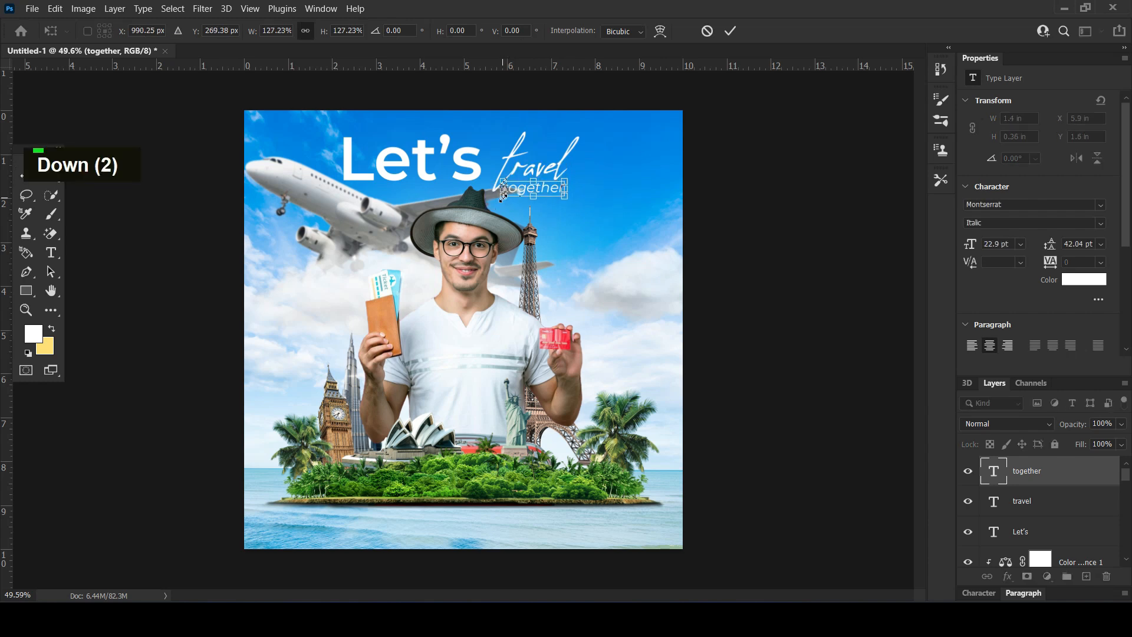
{"action": "key", "text": "Left"}
{"action": "key", "text": "Left"}
{"action": "key", "text": "Left"}
{"action": "key", "text": "Return"}
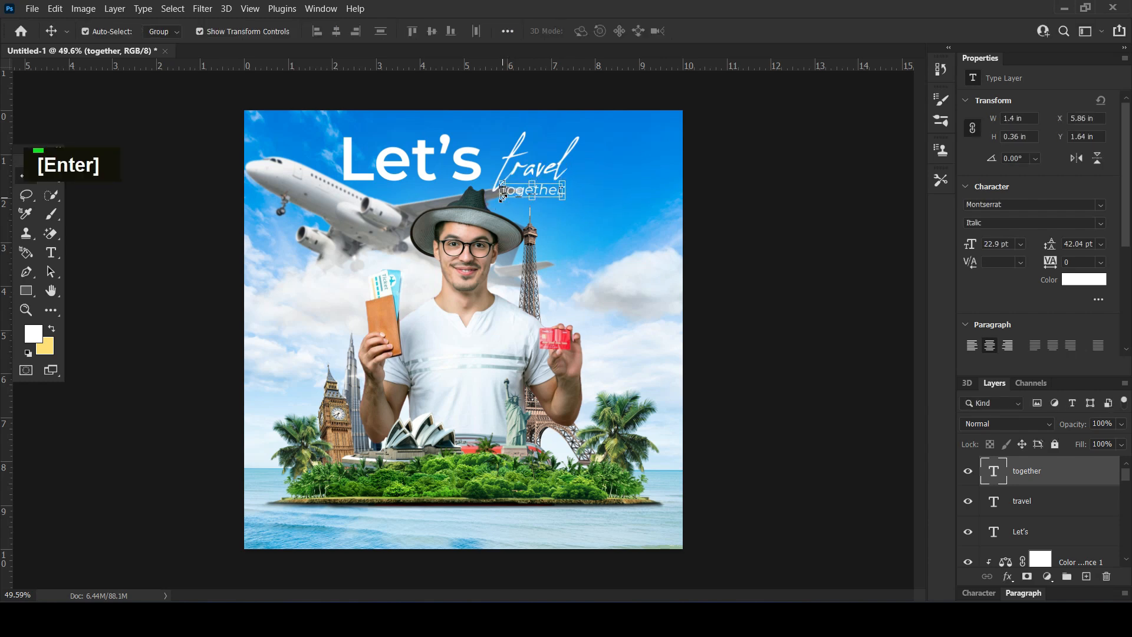
{"action": "left_click", "coordinate": [889, 289]}
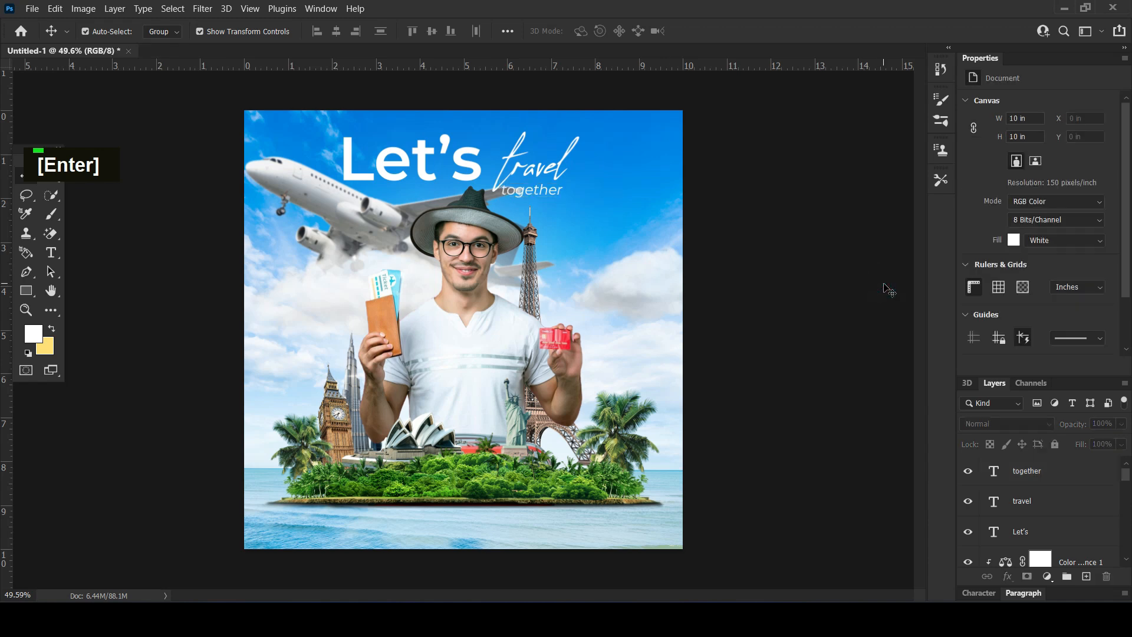
- Shift the airplane slightly away from the canvas edge and enlarge it proportionally to 20.92% scale behind the traveller
{"action": "mouse_move", "coordinate": [325, 203]}
{"action": "left_mouse_down"}
{"action": "mouse_move", "coordinate": [311, 200]}
{"action": "mouse_move", "coordinate": [309, 210]}
{"action": "mouse_move", "coordinate": [339, 204]}
{"action": "left_mouse_up"}
{"action": "left_click", "coordinate": [568, 295]}
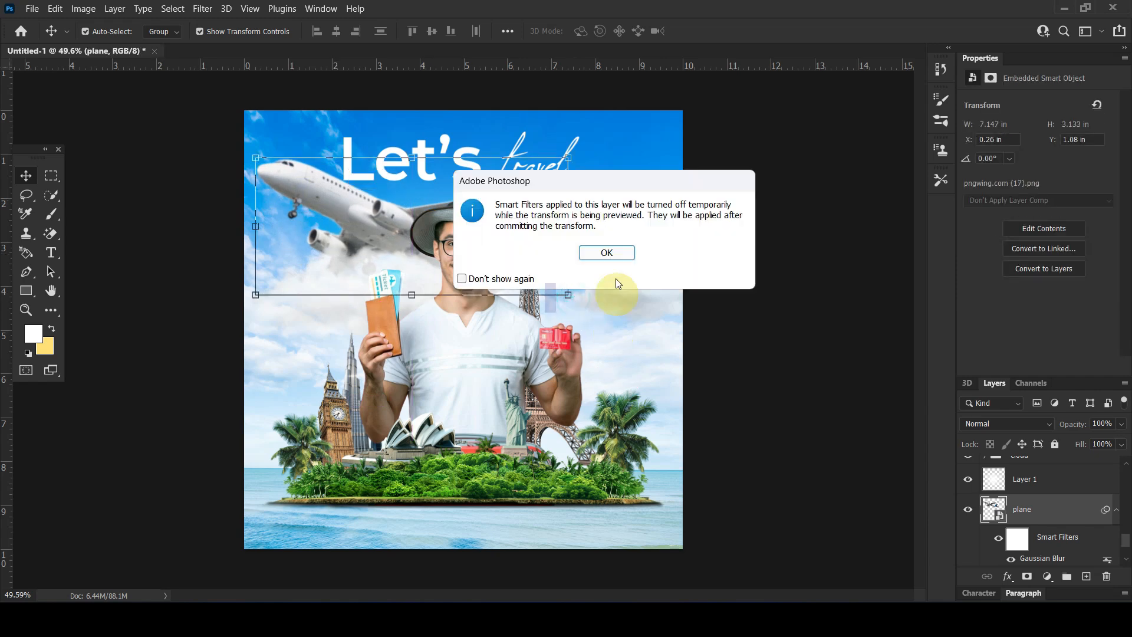
{"action": "left_click", "coordinate": [611, 259]}
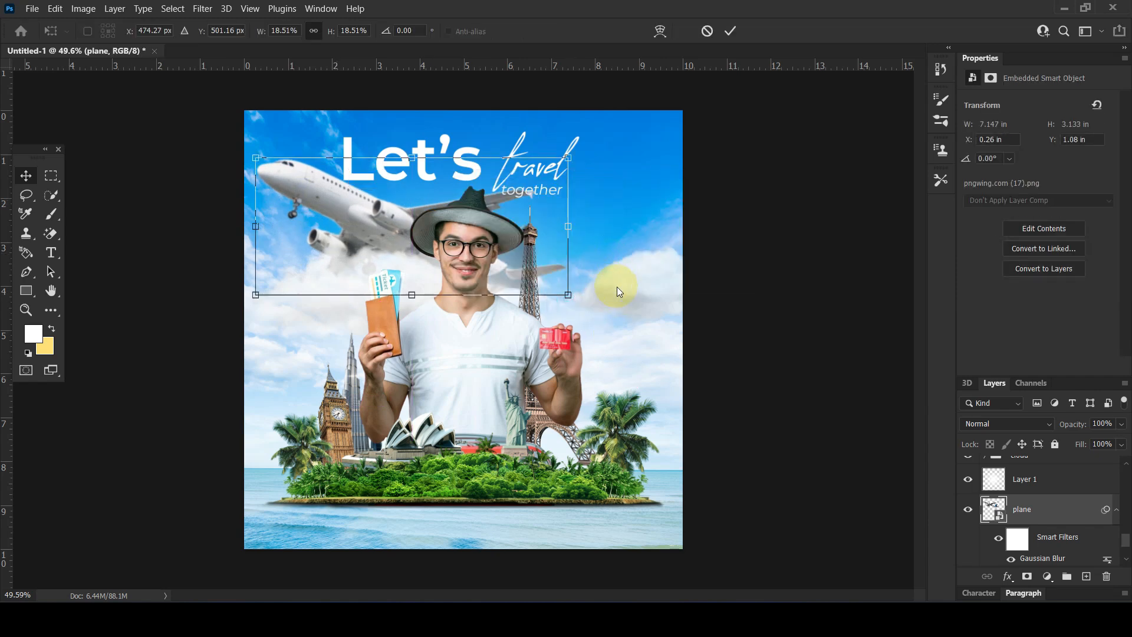
{"action": "left_click_drag", "start_coordinate": [568, 366], "coordinate": [616, 398]}
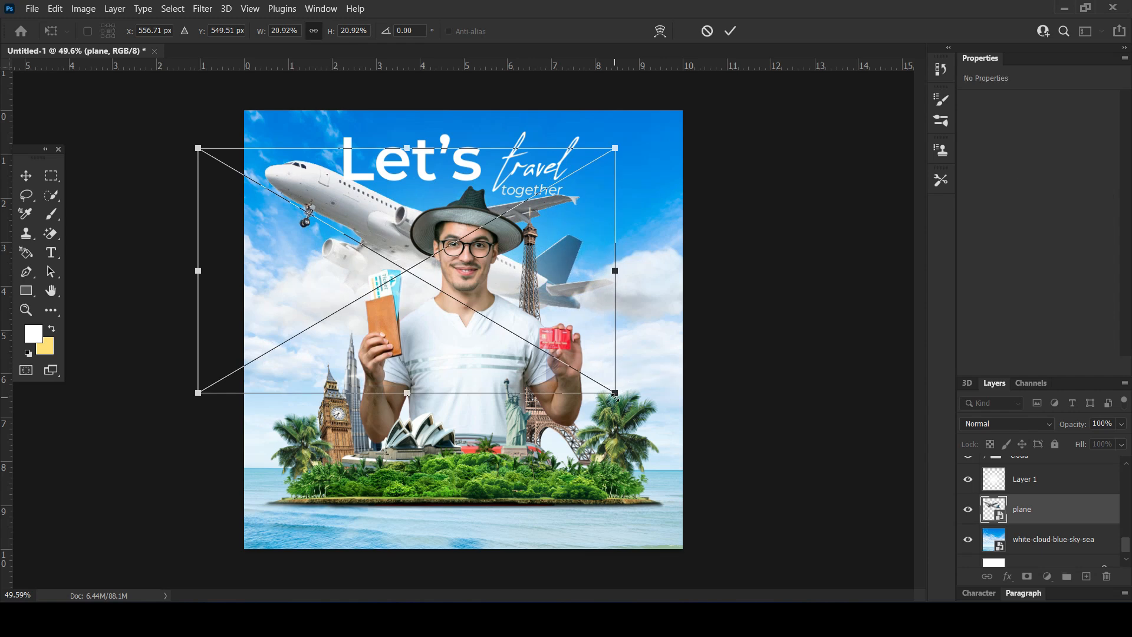
{"action": "key", "text": "Return"}
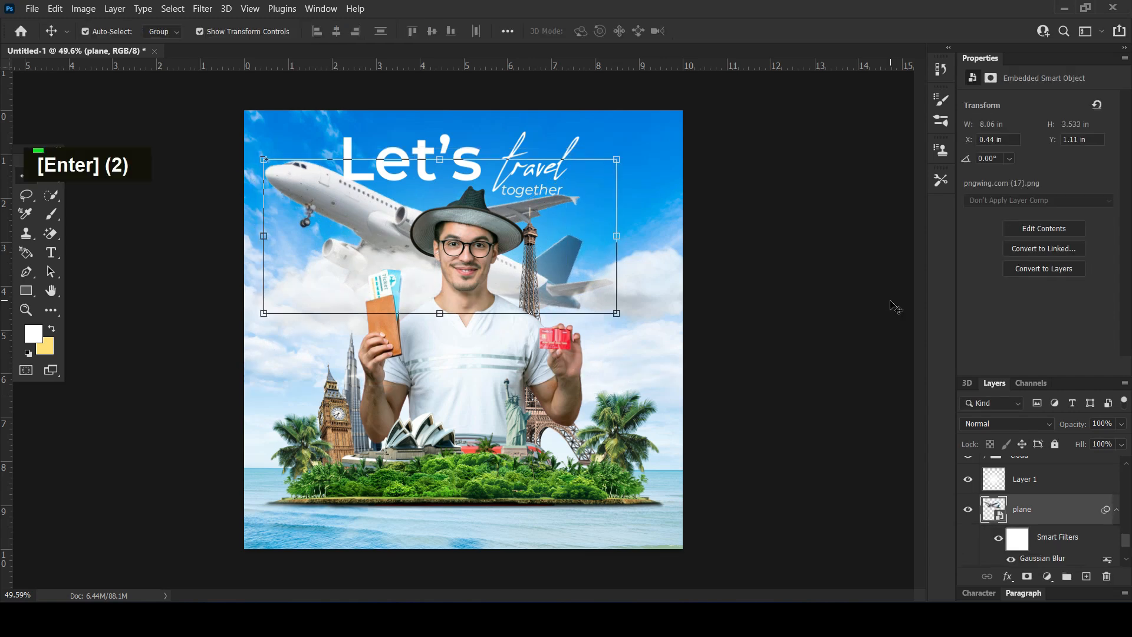
{"action": "left_click", "coordinate": [864, 293]}
- Select the "Let's", "travel" and "together" text layers and nudge them up together, away from the hat
{"action": "left_click", "coordinate": [430, 168]}
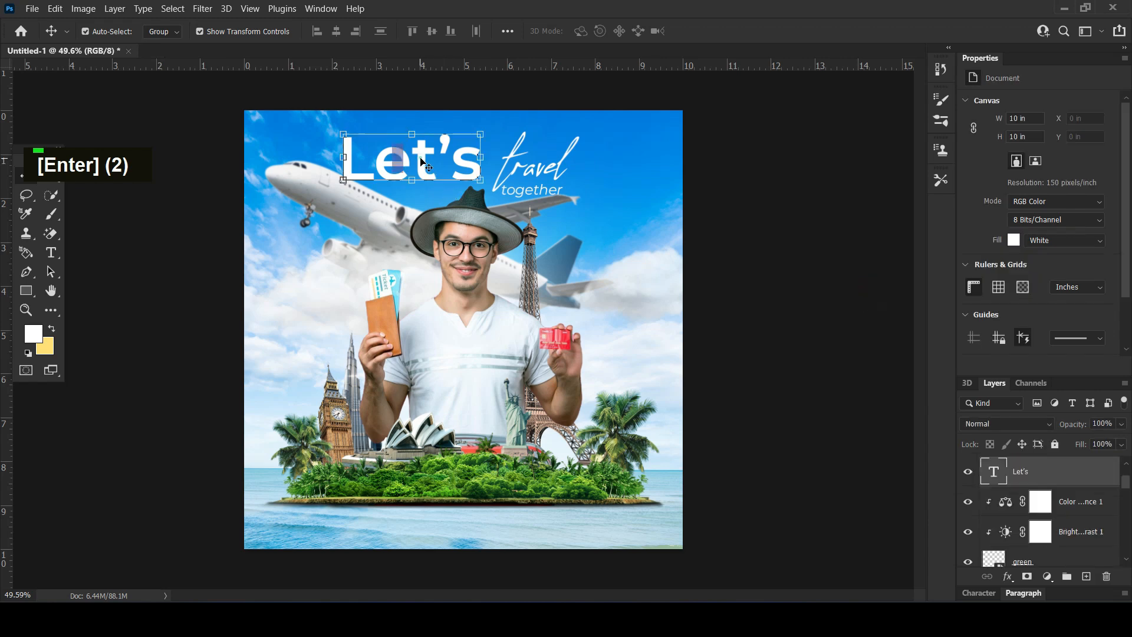
{"action": "left_click", "coordinate": [519, 161], "text": "shift"}
{"action": "left_click", "coordinate": [523, 193], "text": "shift"}
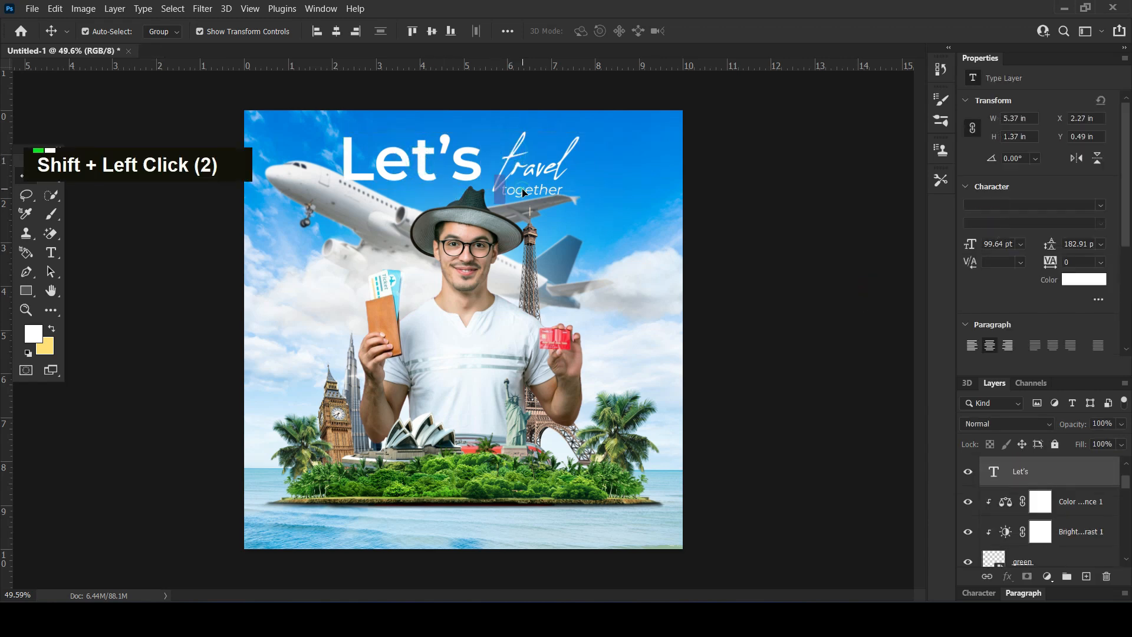
{"action": "key", "text": "shift+Up"}
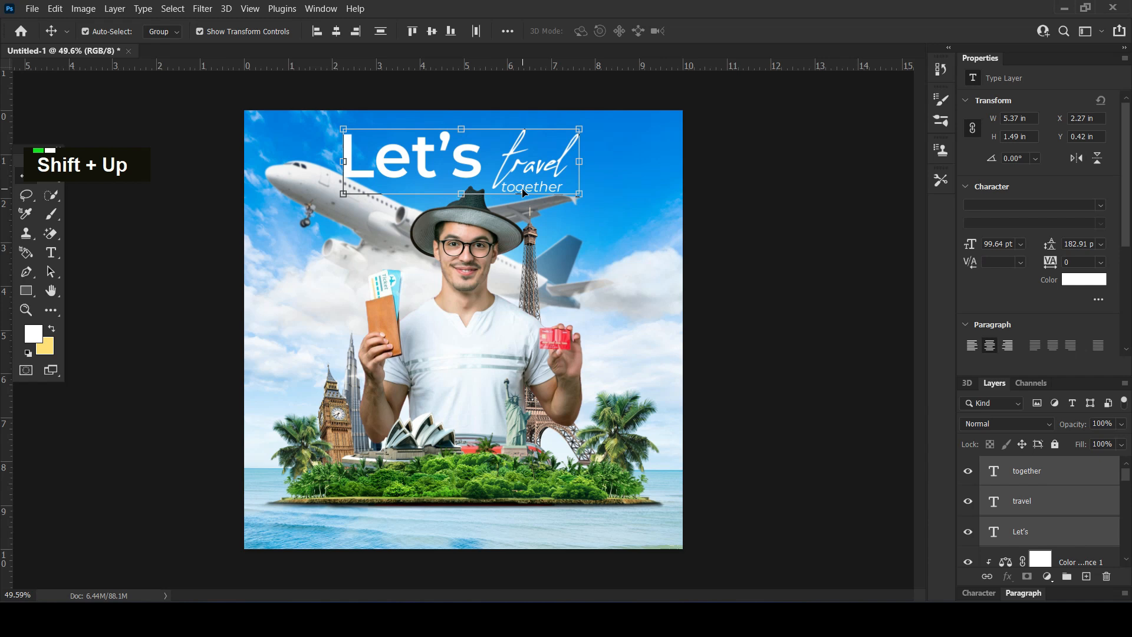
{"action": "key", "text": "shift+Up"}
{"action": "left_click", "coordinate": [734, 295]}
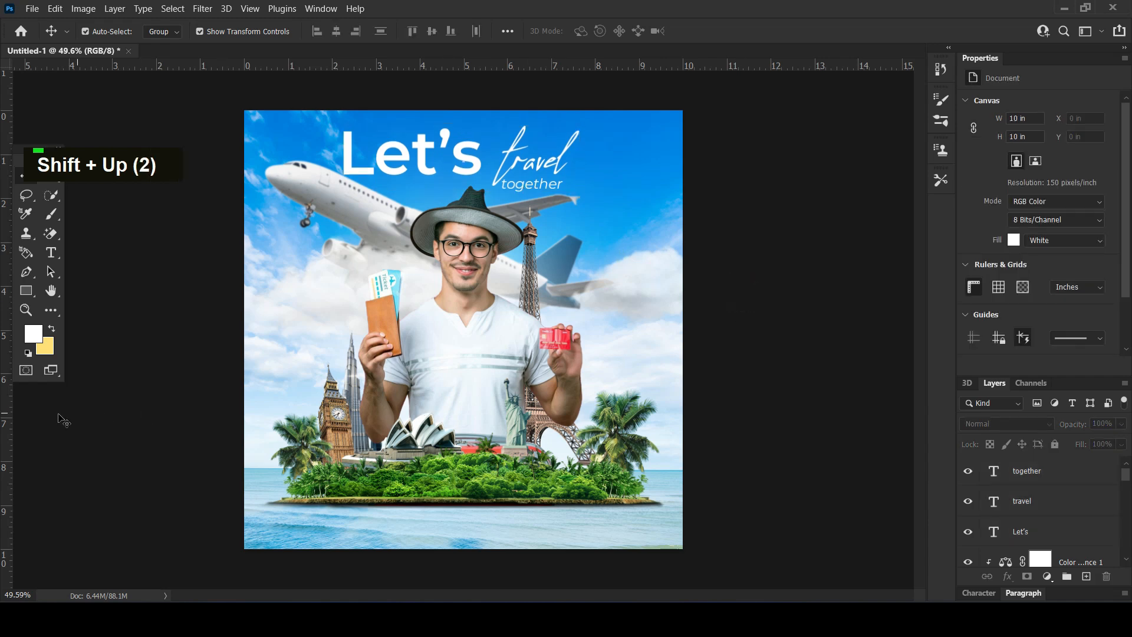
- Add a vertical guide at the canvas centre and nudge "Let's" and "travel" slightly right and down to centre them on it
{"action": "left_click_drag", "start_coordinate": [8, 453], "coordinate": [463, 456]}
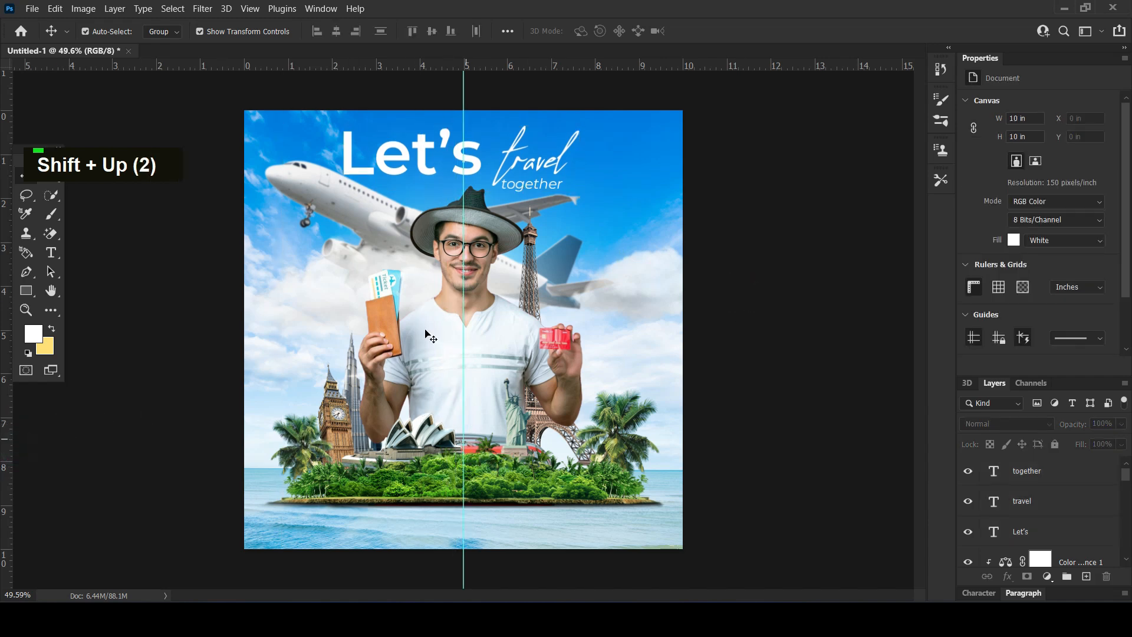
{"action": "left_click", "coordinate": [423, 157]}
{"action": "left_click", "coordinate": [543, 156], "text": "shift"}
{"action": "key", "text": "Right"}
{"action": "key", "text": "Right"}
{"action": "key", "text": "Right"}
{"action": "key", "text": "Right"}
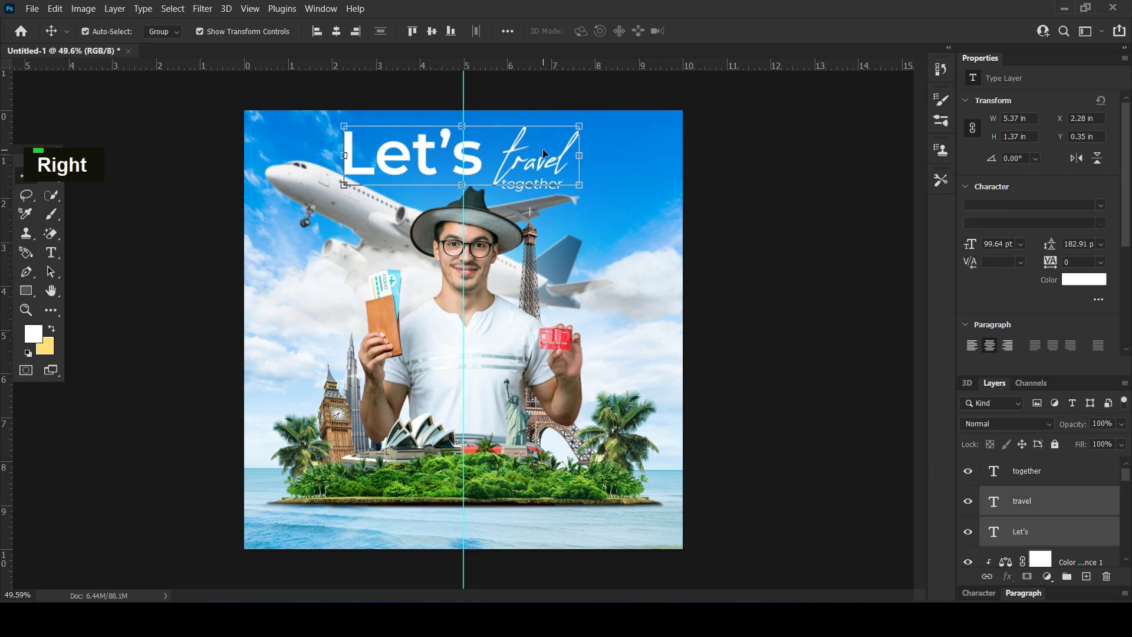
{"action": "key", "text": "Down"}
{"action": "key", "text": "Down"}
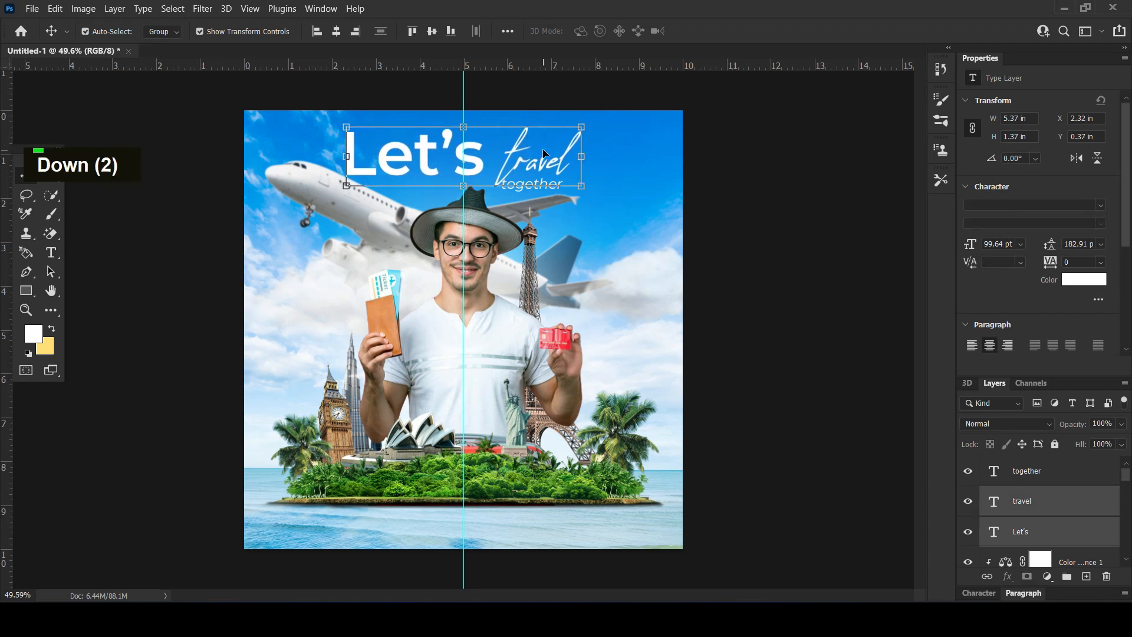
- Nudge the "together" text slightly right to realign it beneath "travel"
{"action": "left_click", "coordinate": [540, 195]}
{"action": "left_click", "coordinate": [537, 189]}
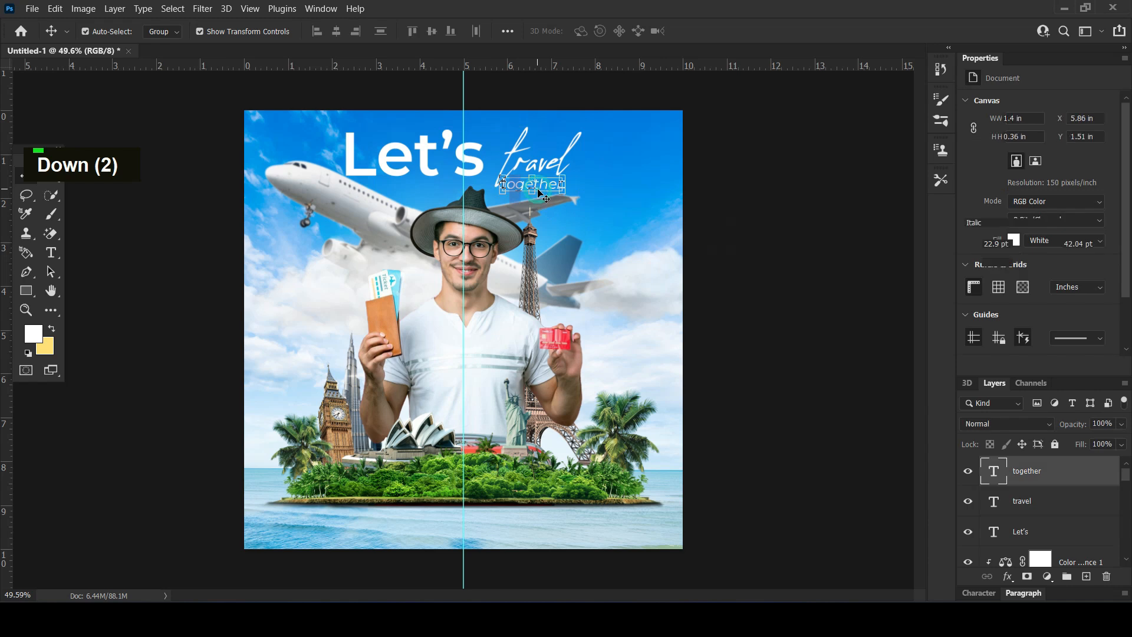
{"action": "key", "text": "Right"}
{"action": "key", "text": "Right"}
{"action": "key", "text": "Right"}
{"action": "key", "text": "Right"}
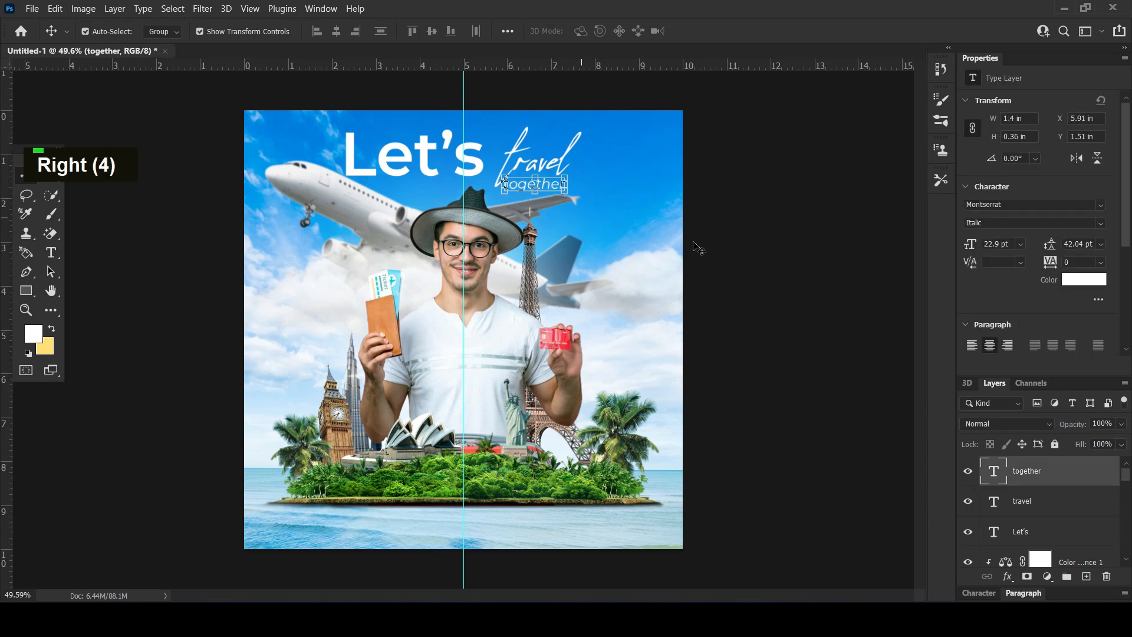
{"action": "left_click", "coordinate": [861, 272]}
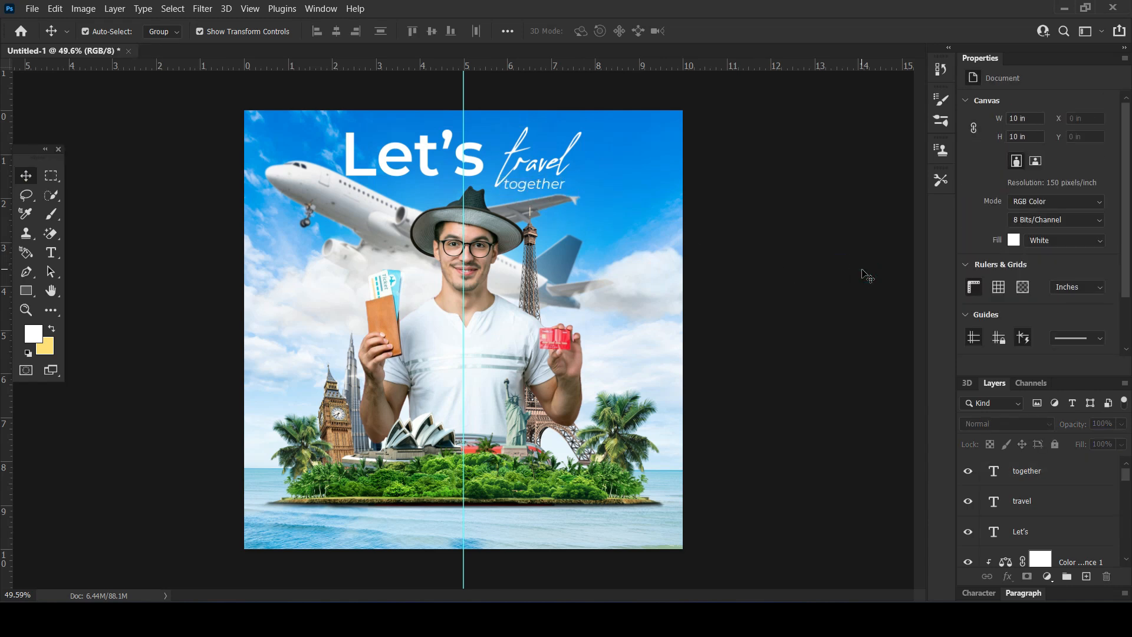
- Set the letter tracking of the "Let's" text to -50
{"action": "left_click", "coordinate": [422, 164]}
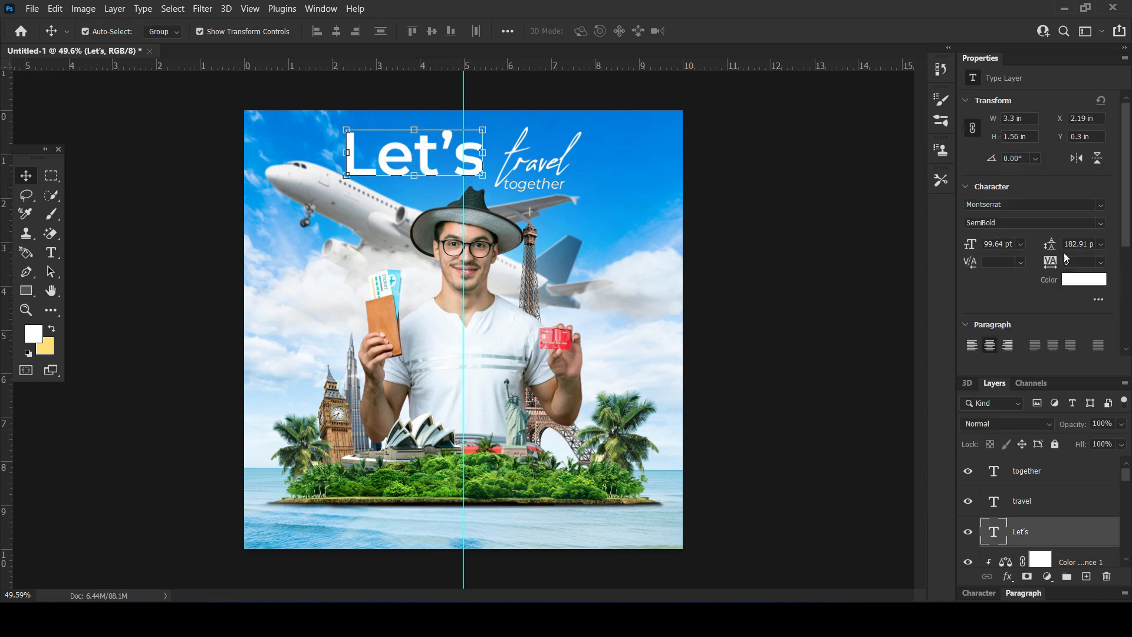
{"action": "type", "text": "-50"}
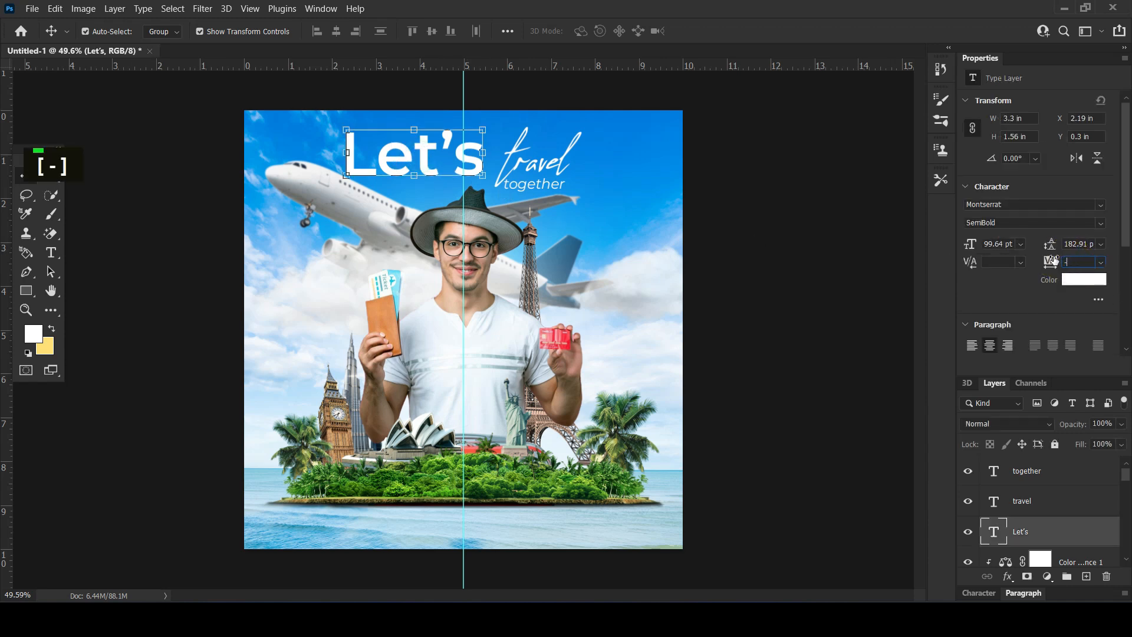
{"action": "left_click", "coordinate": [777, 296]}
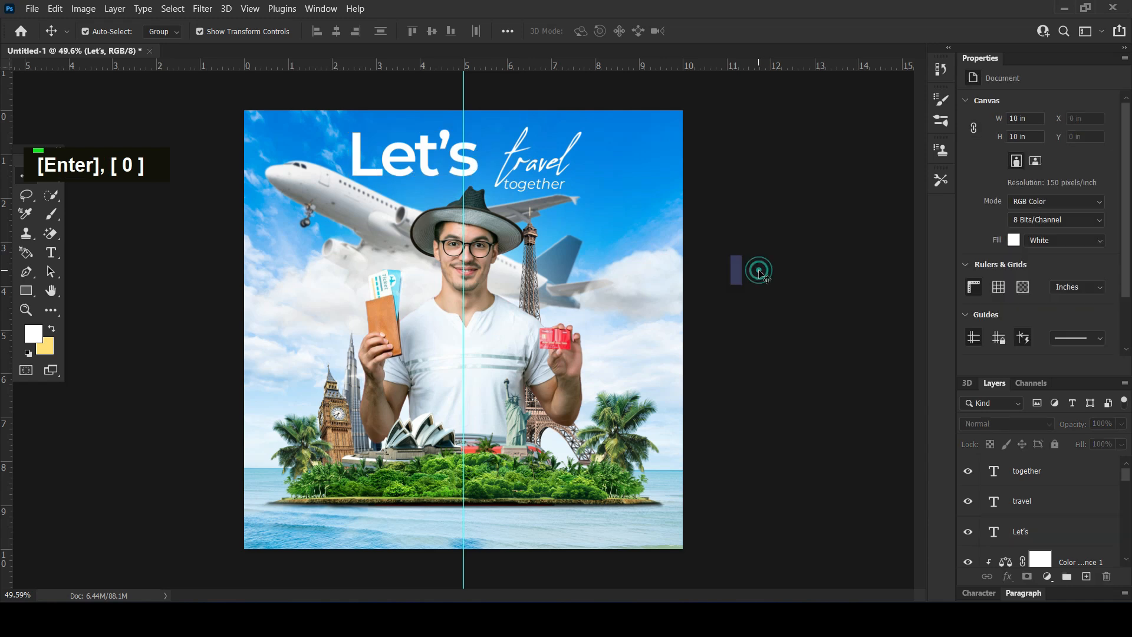
- Move "travel" closer to "Let's" and reposition "together" directly beneath it
{"action": "left_click_drag", "start_coordinate": [541, 169], "coordinate": [531, 170]}
{"action": "left_click", "coordinate": [718, 184], "text": "shift"}
{"action": "left_click", "coordinate": [555, 185]}
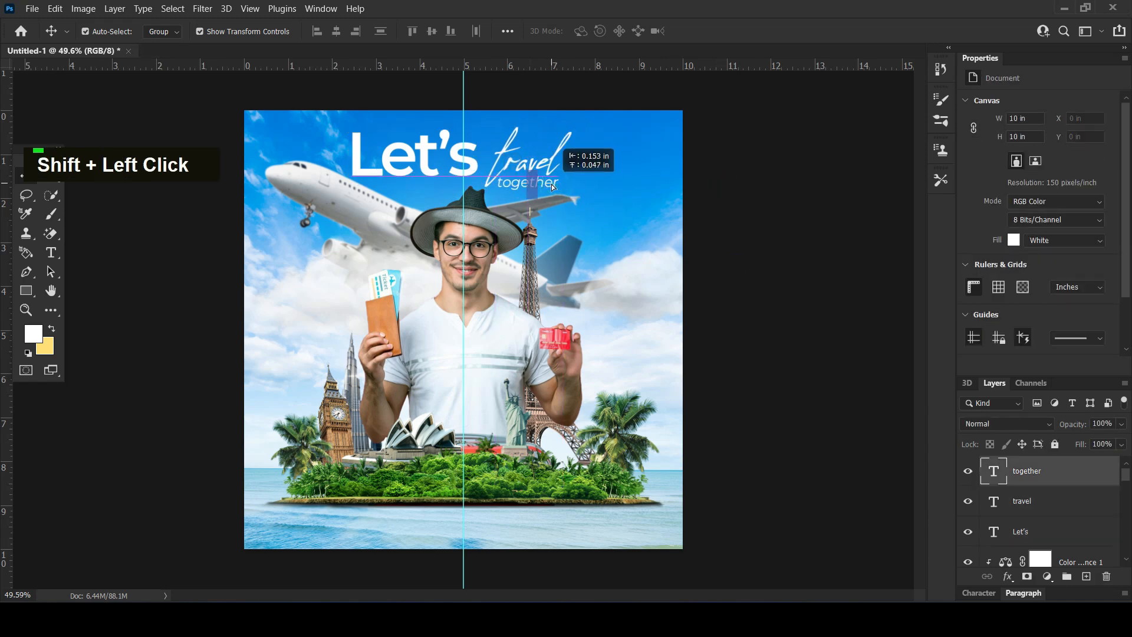
{"action": "key", "text": "Down"}
{"action": "key", "text": "Left"}
{"action": "key", "text": "Left"}
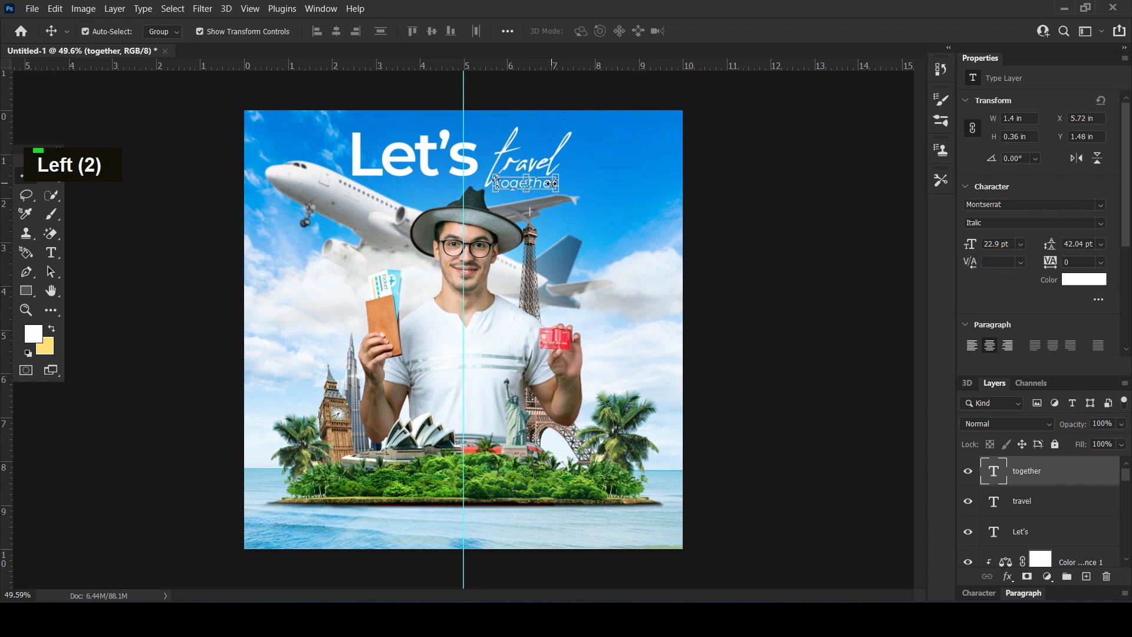
{"action": "left_click", "coordinate": [718, 236]}
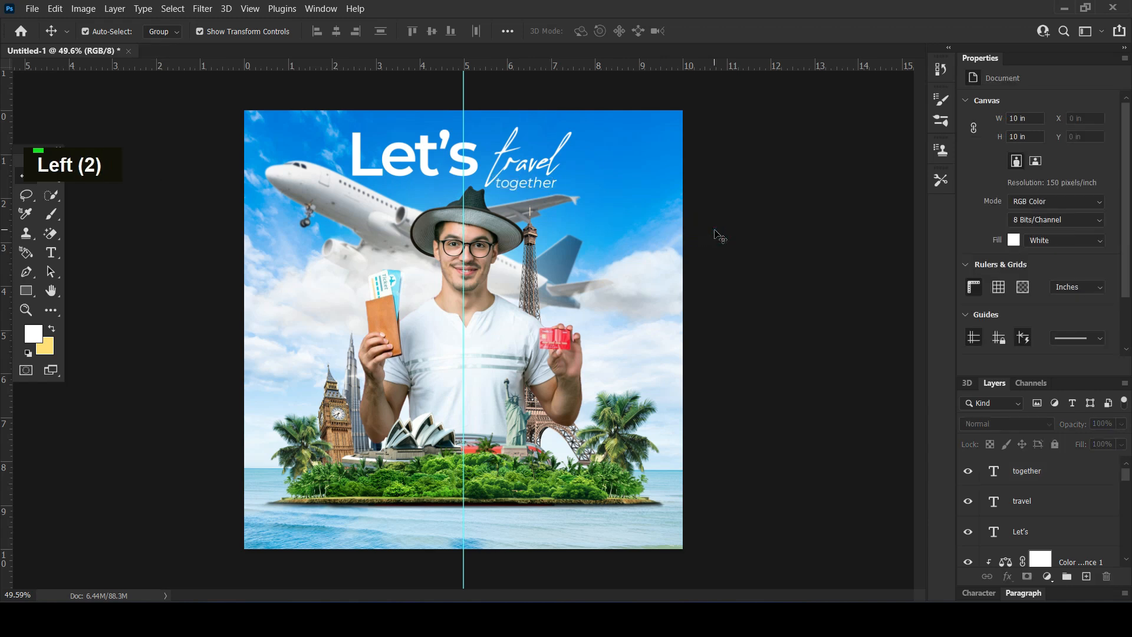
- Select all three headline text layers, scale them to 102.63% and centre them on the vertical guide
{"action": "left_click", "coordinate": [433, 172], "text": "shift"}
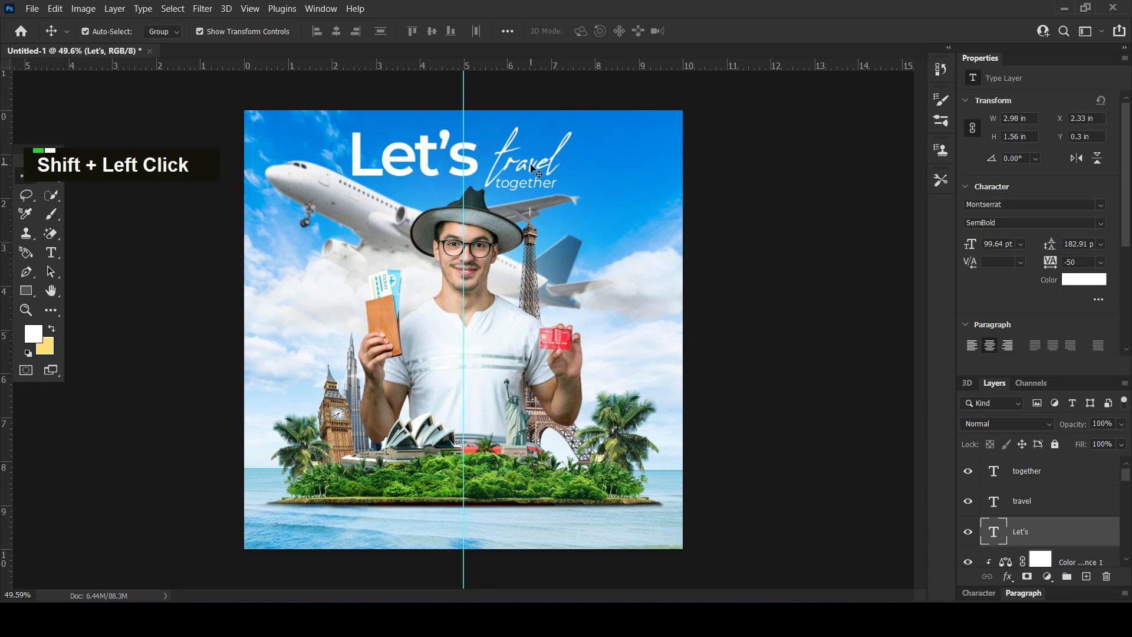
{"action": "left_click", "coordinate": [530, 168], "text": "shift"}
{"action": "left_click", "coordinate": [558, 189], "text": "shift"}
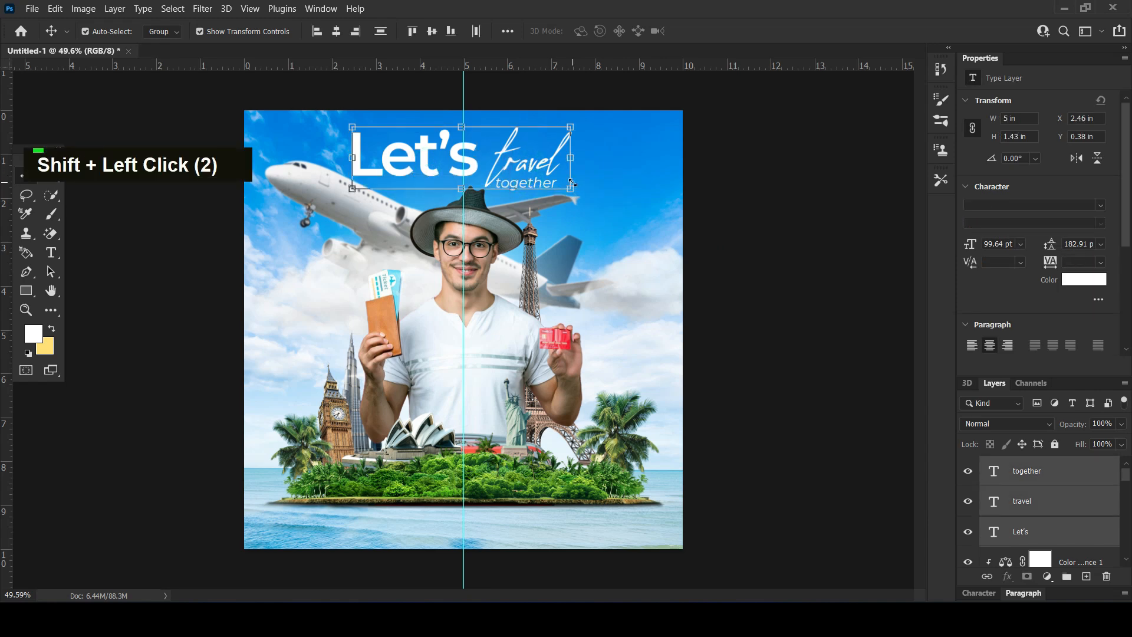
{"action": "key", "text": "Right"}
{"action": "key", "text": "Right"}
{"action": "key", "text": "Right"}
{"action": "left_click_drag", "start_coordinate": [572, 188], "coordinate": [577, 191]}
{"action": "key", "text": "Return"}
{"action": "key", "text": "Right"}
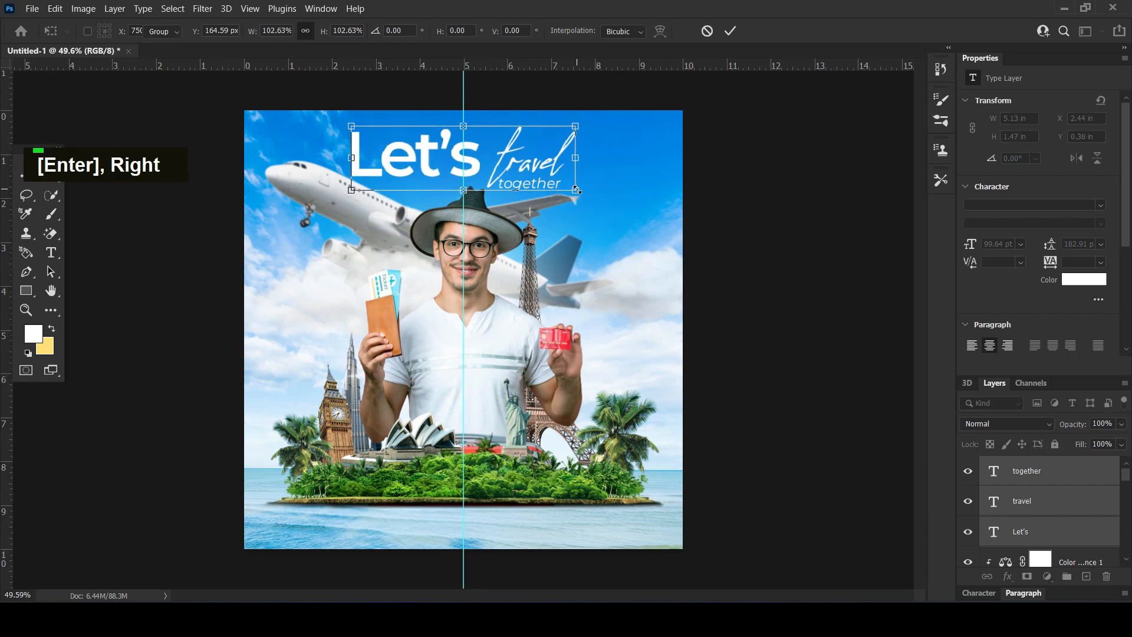
{"action": "left_click", "coordinate": [849, 383]}
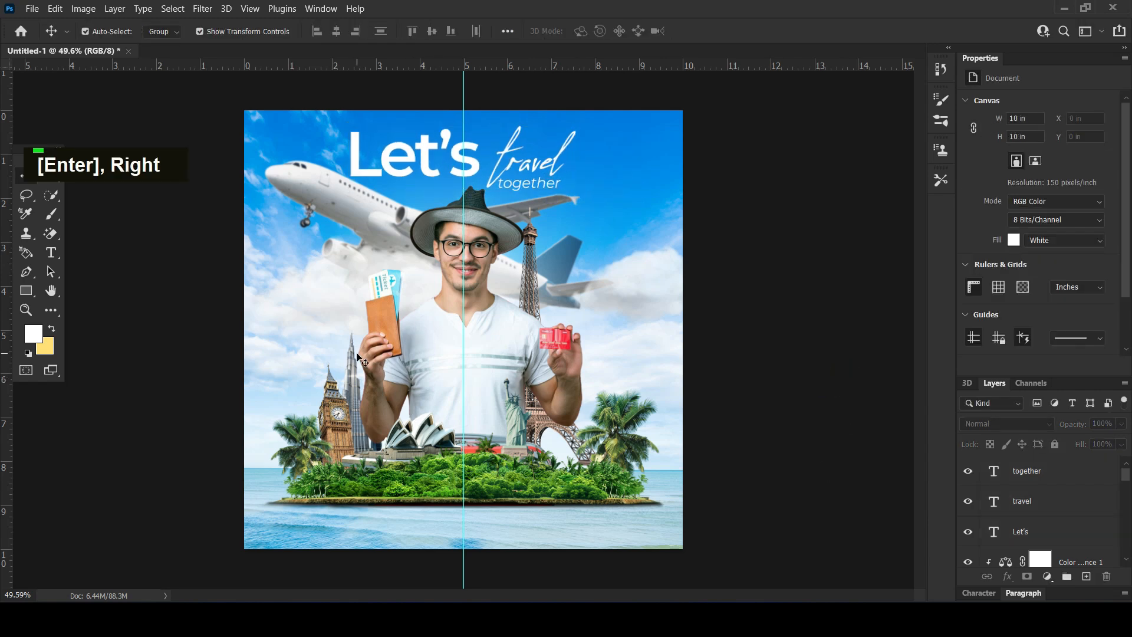
- Add the text "Contact us today" in white Montserrat SemiBold 18 pt and centre it on the guide below the island
{"action": "left_click", "coordinate": [50, 253]}
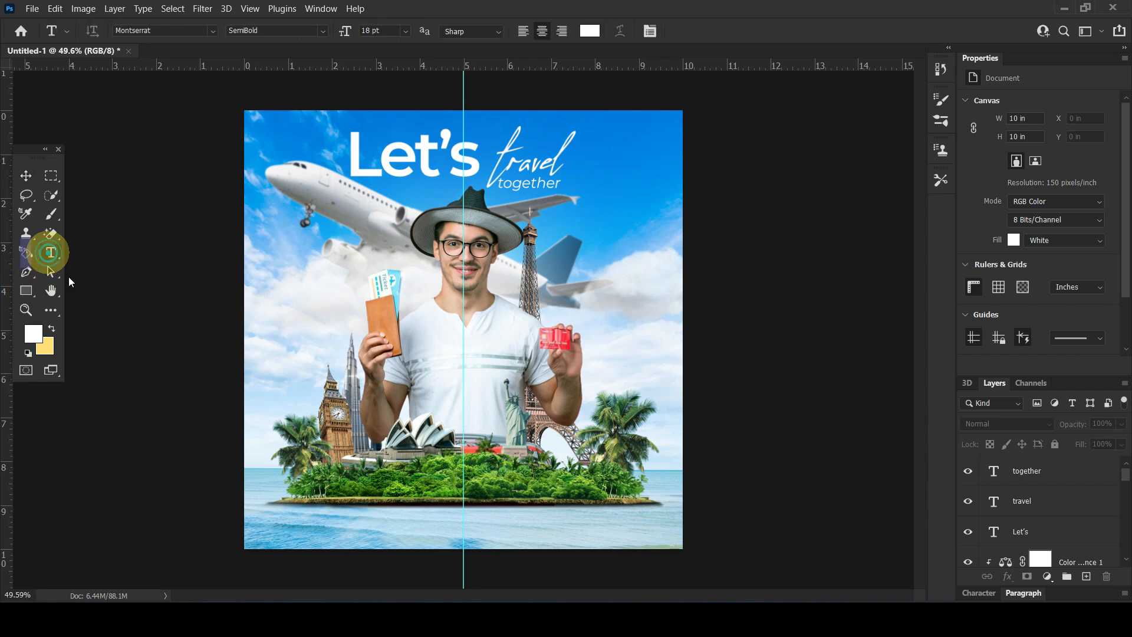
{"action": "left_click", "coordinate": [416, 517]}
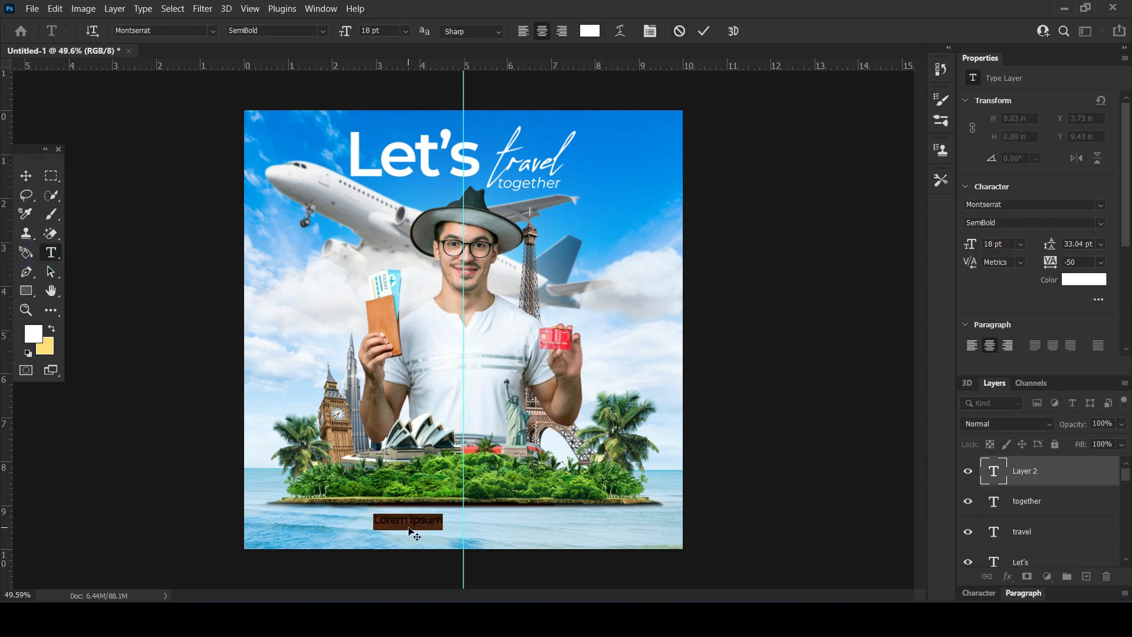
{"action": "type", "text": "Contact"}
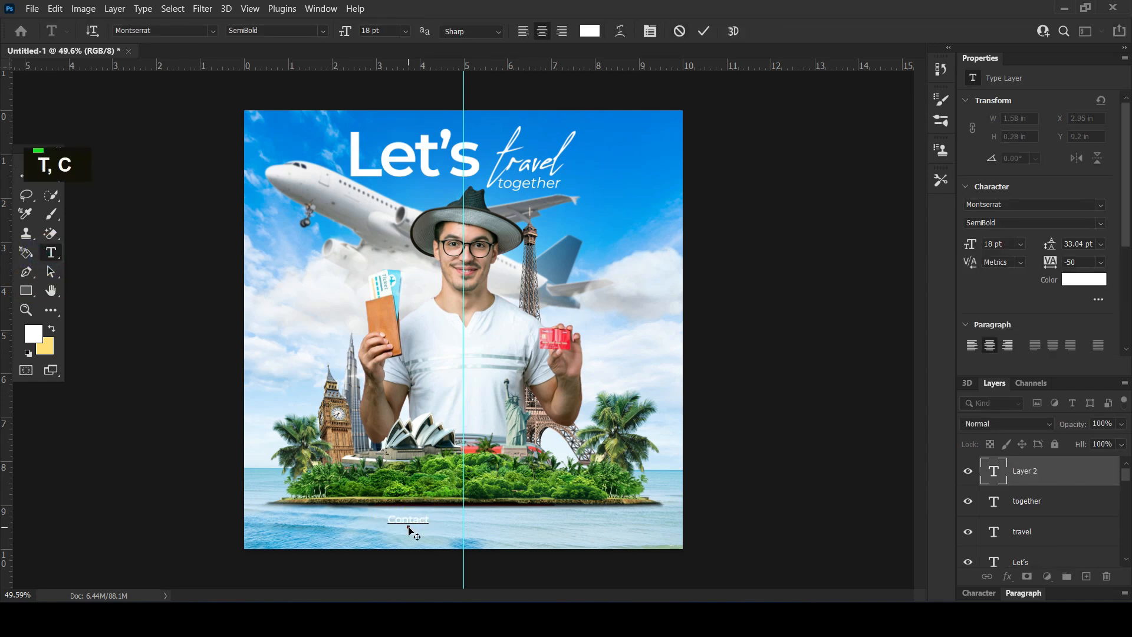
{"action": "type", "text": " us today"}
{"action": "left_click", "coordinate": [22, 182]}
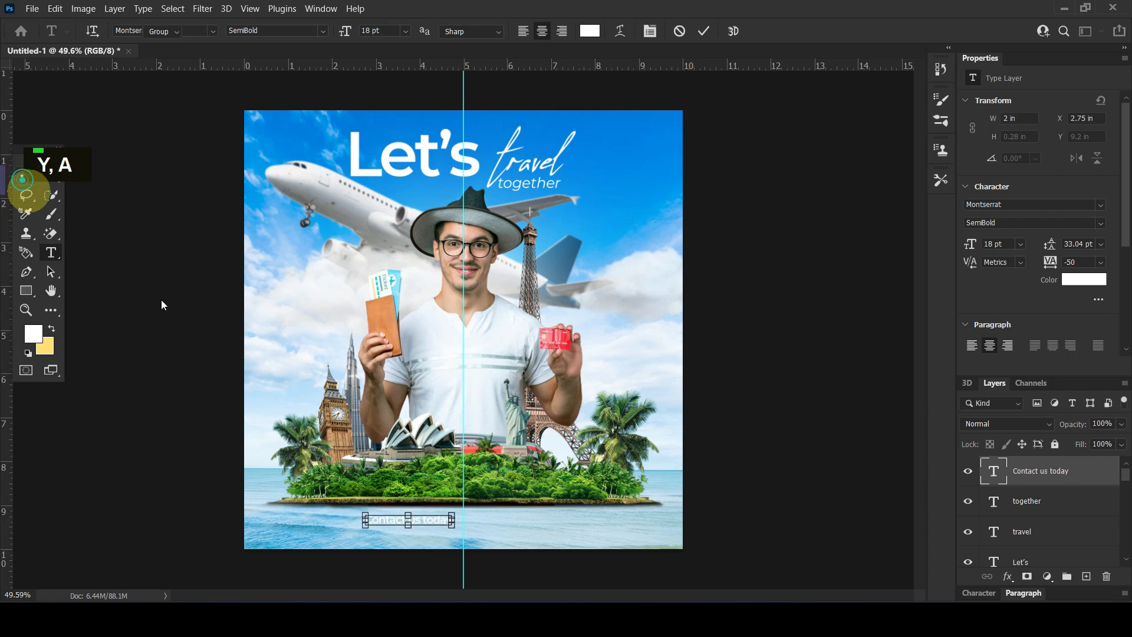
{"action": "left_click_drag", "start_coordinate": [434, 522], "coordinate": [489, 528]}
- Draw a 358 x 69 px rectangle over the "Contact us today" text and fill it with dark blue
{"action": "left_click", "coordinate": [26, 289]}
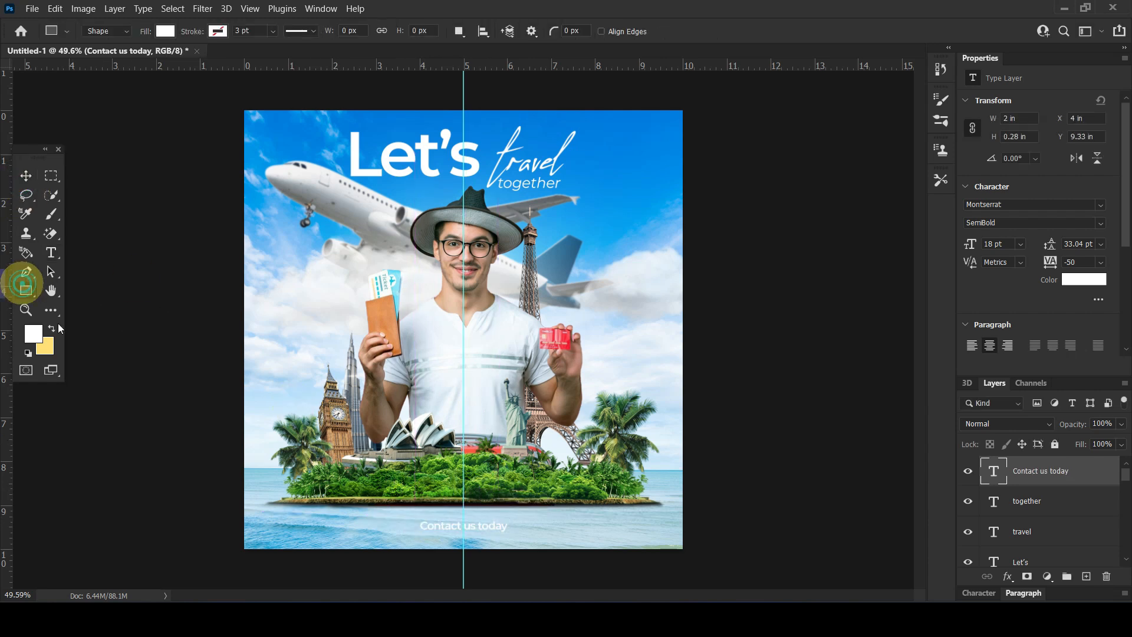
{"action": "left_click_drag", "start_coordinate": [411, 516], "coordinate": [515, 536]}
{"action": "left_click", "coordinate": [1014, 209]}
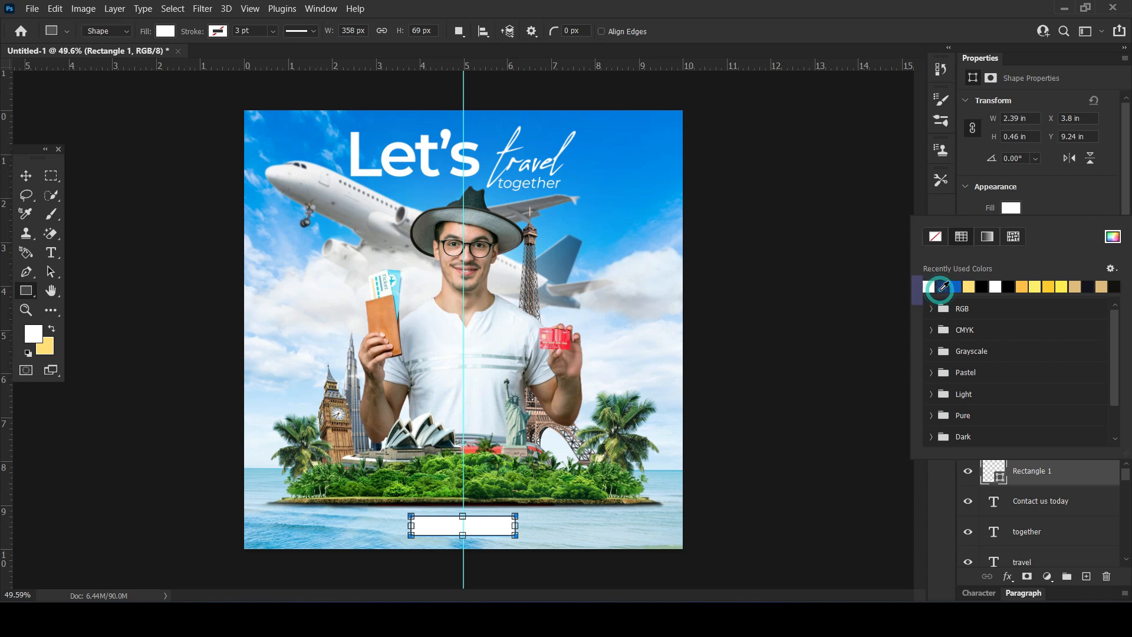
{"action": "left_click", "coordinate": [2, 232]}
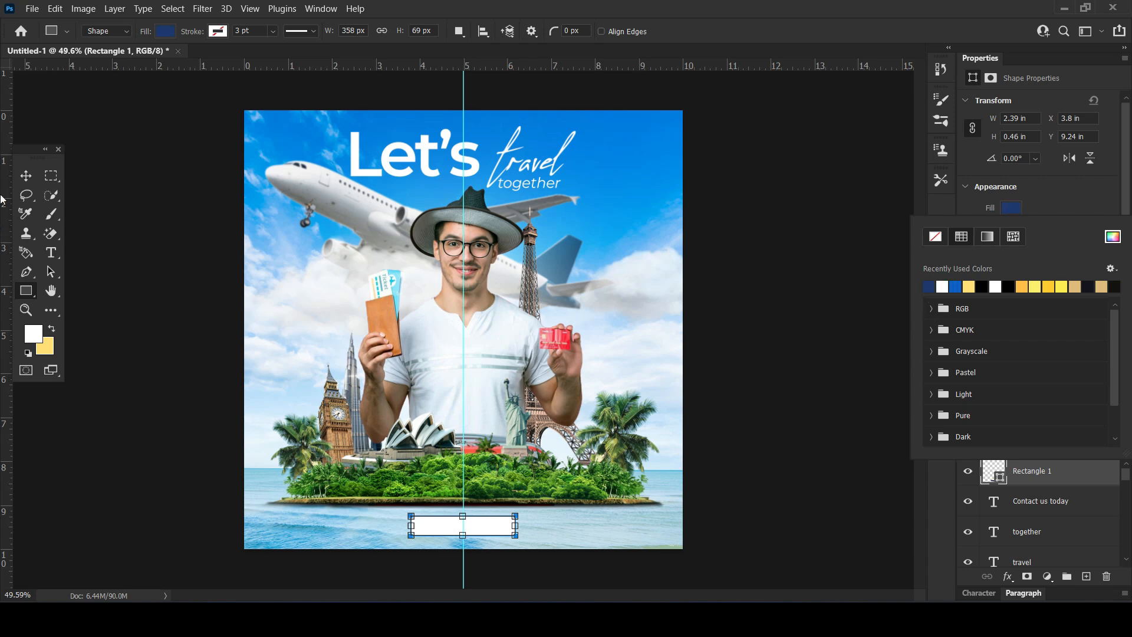
{"action": "left_click", "coordinate": [1049, 197]}
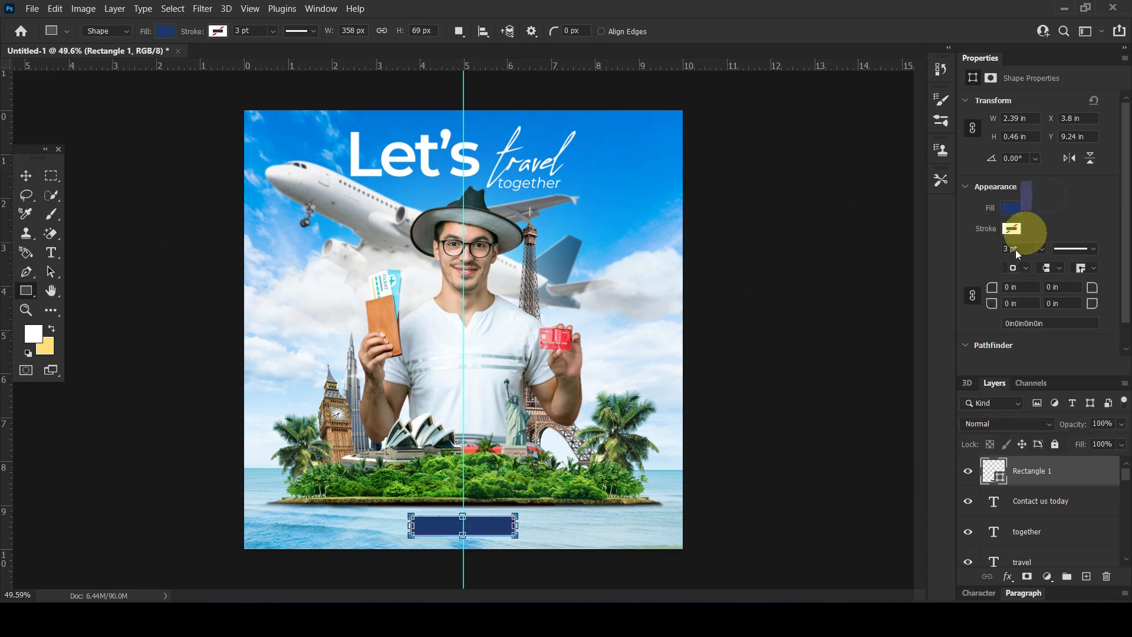
- Round all the rectangle's corners to 0.23 in and move its layer beneath the "Contact us today" text
{"action": "left_click_drag", "start_coordinate": [996, 291], "coordinate": [1040, 290]}
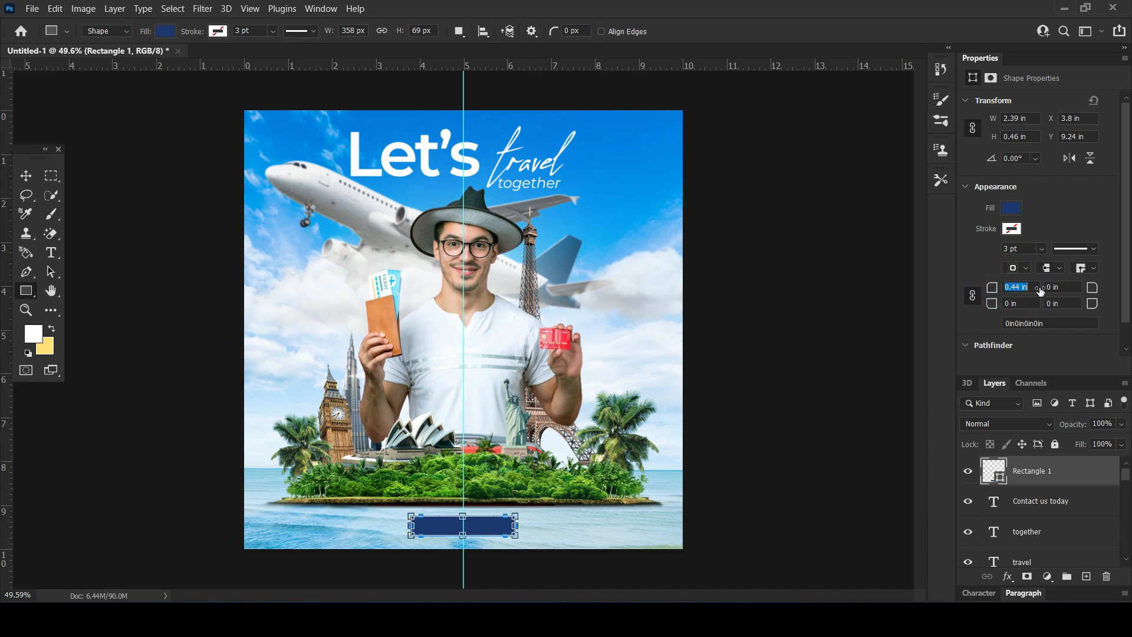
{"action": "left_click_drag", "start_coordinate": [1040, 482], "coordinate": [1023, 517]}
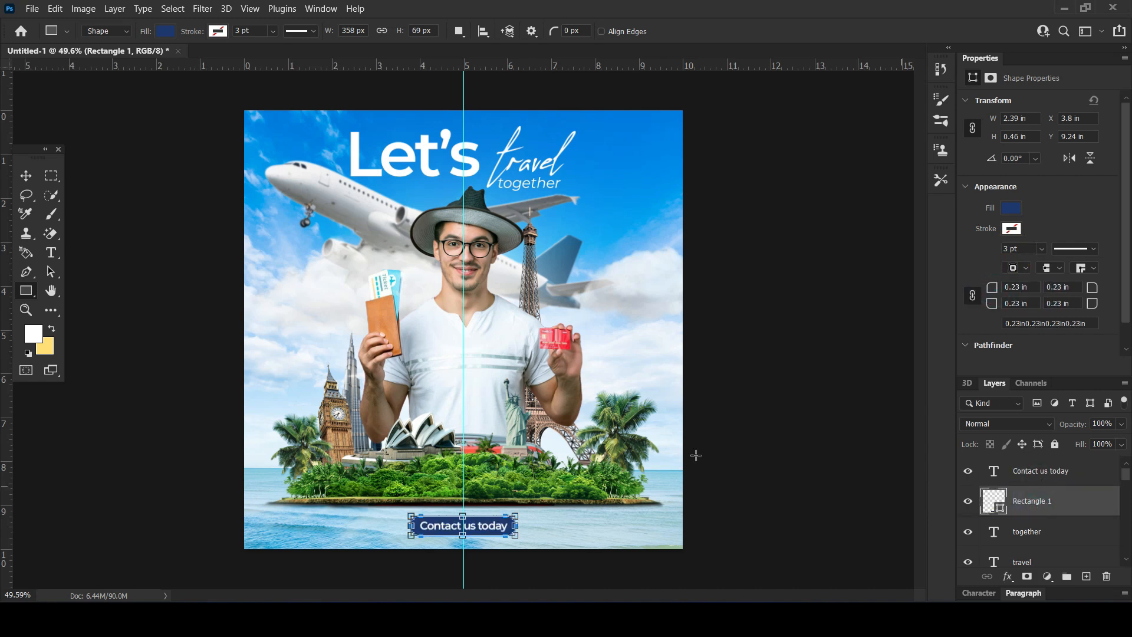
{"action": "left_click", "coordinate": [26, 175]}
{"action": "double_click", "coordinate": [113, 298]}
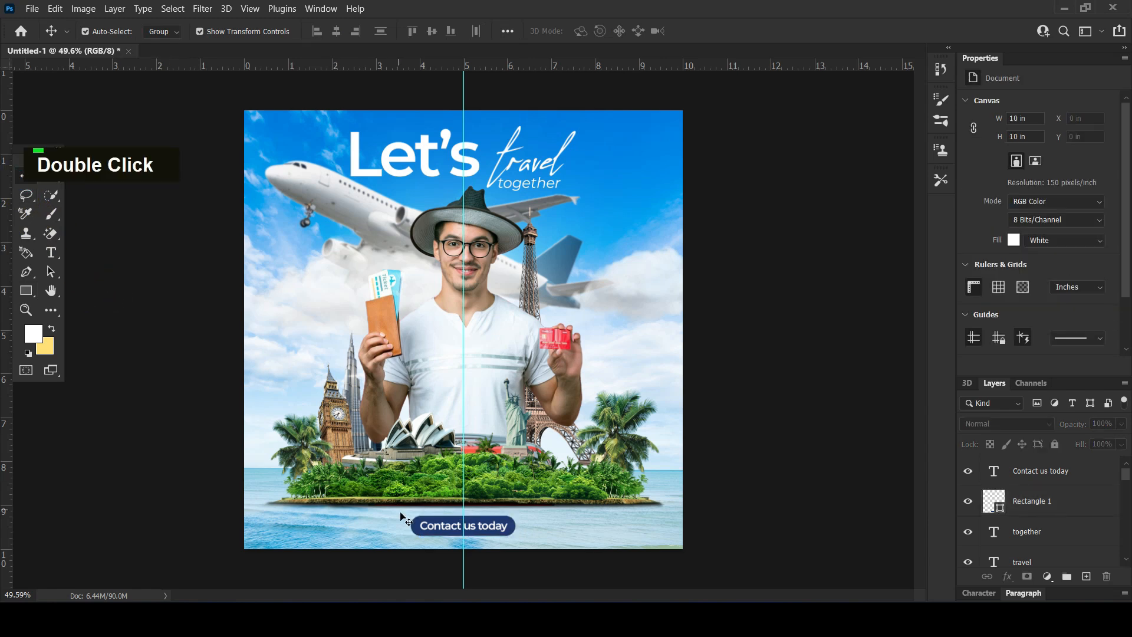
- Group the "Contact us today" text with its rectangle and remove the vertical guide from the canvas
{"action": "left_click", "coordinate": [417, 534]}
{"action": "left_click", "coordinate": [424, 527], "text": "shift"}
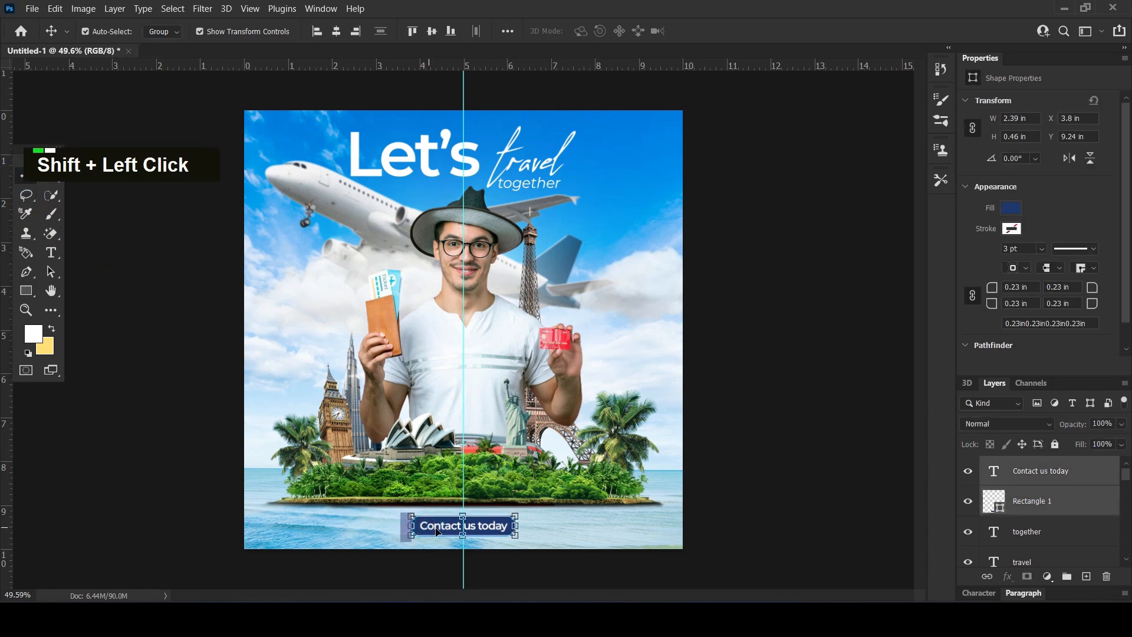
{"action": "key", "text": "ctrl+g"}
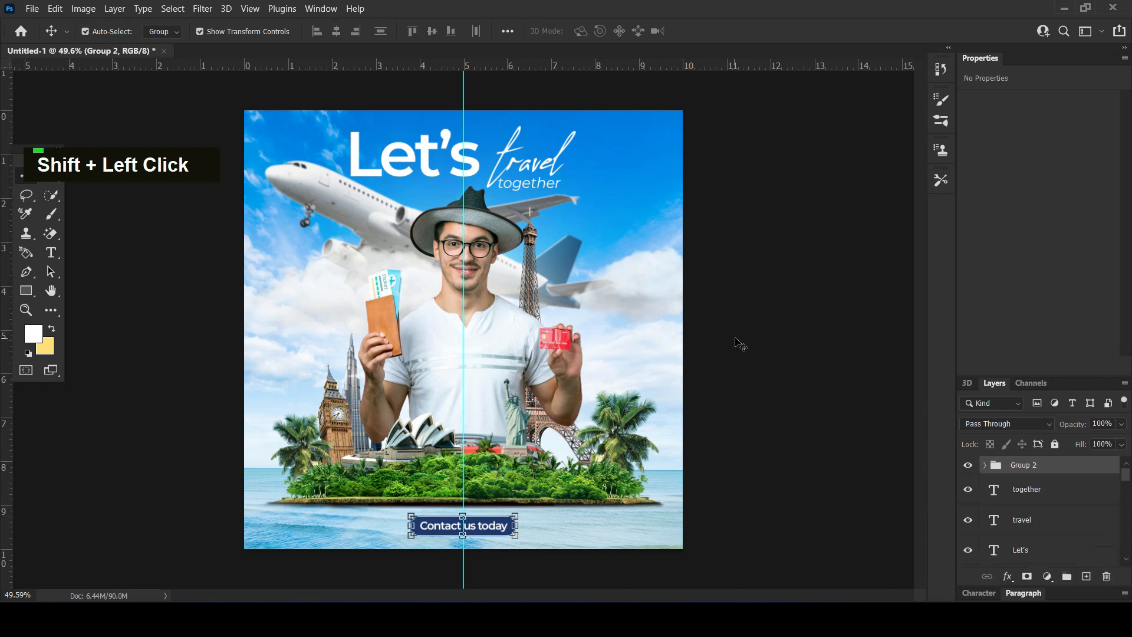
{"action": "left_click", "coordinate": [737, 339]}
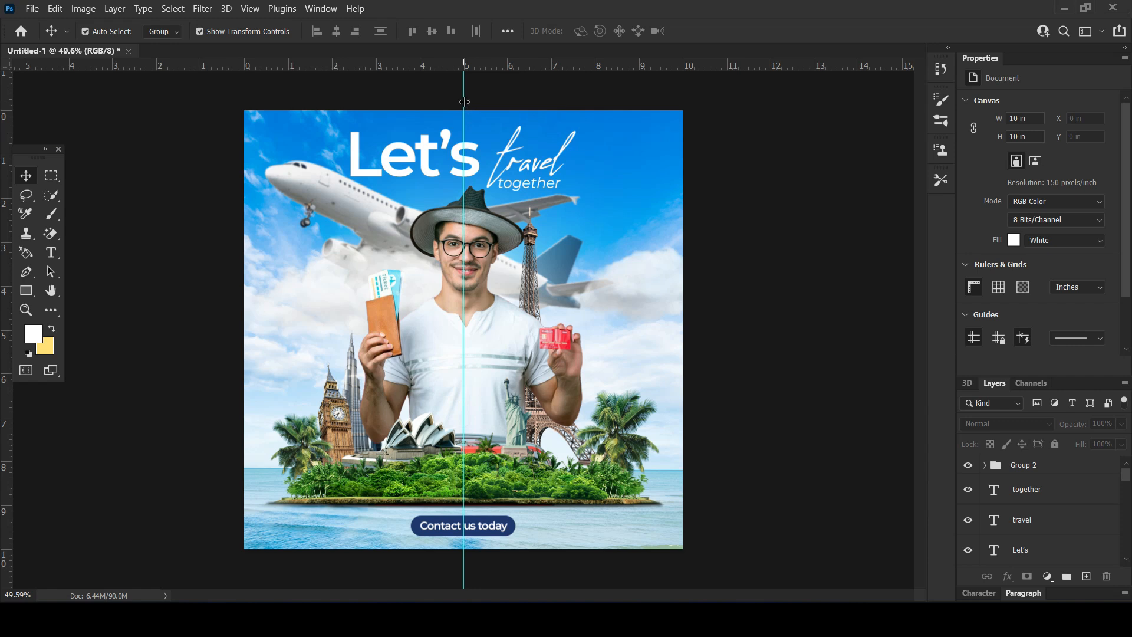
{"action": "left_click_drag", "start_coordinate": [465, 101], "coordinate": [465, 63]}
- Group the "Let's", "travel" and "together" text layers and name the group "wordings"
{"action": "scroll", "coordinate": [1090, 492], "scroll_direction": "up", "scroll_amount": 5}
{"action": "scroll", "coordinate": [999, 474], "scroll_direction": "up", "scroll_amount": 3}
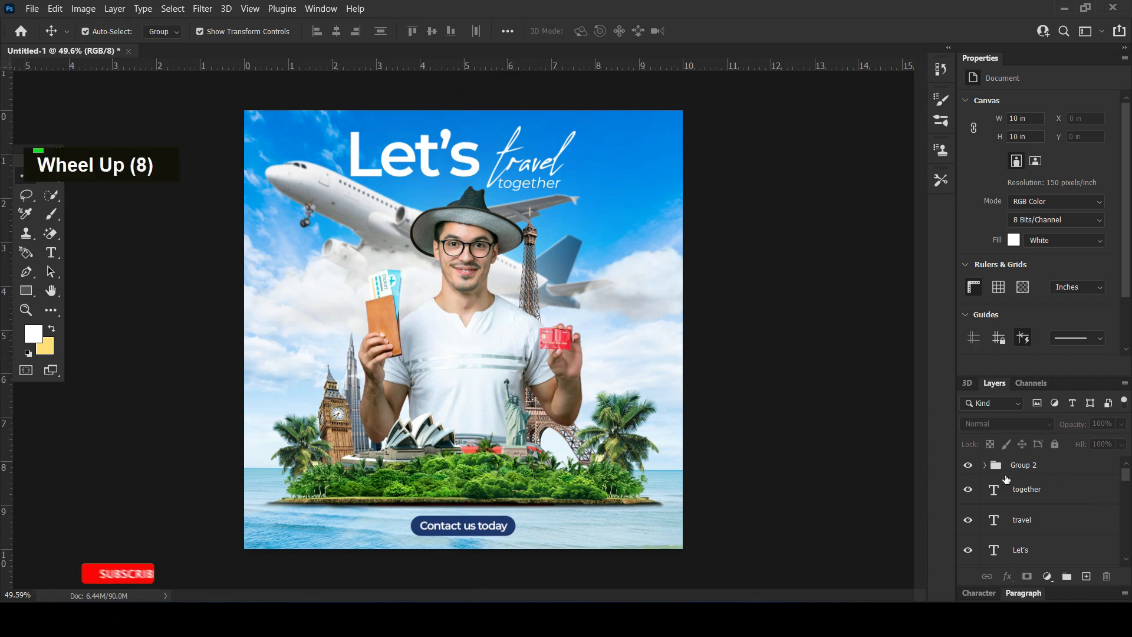
{"action": "left_click", "coordinate": [1044, 490]}
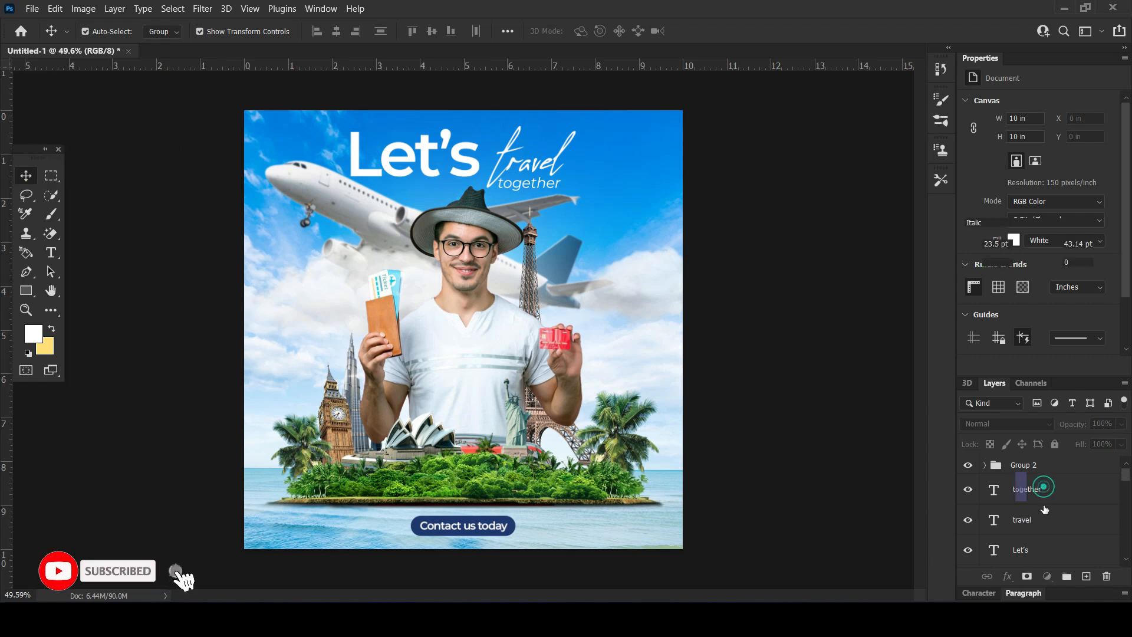
{"action": "left_click", "coordinate": [1043, 520], "text": "ctrl"}
{"action": "double_click", "coordinate": [1038, 553], "text": "ctrl"}
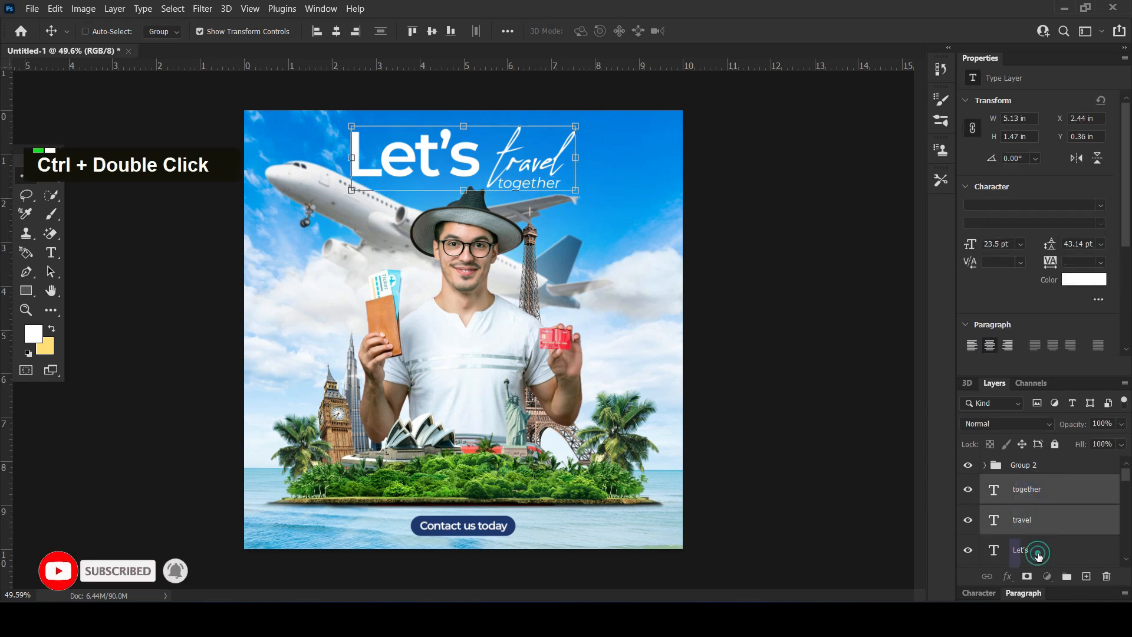
{"action": "left_click_drag", "start_coordinate": [1036, 551], "coordinate": [1068, 576]}
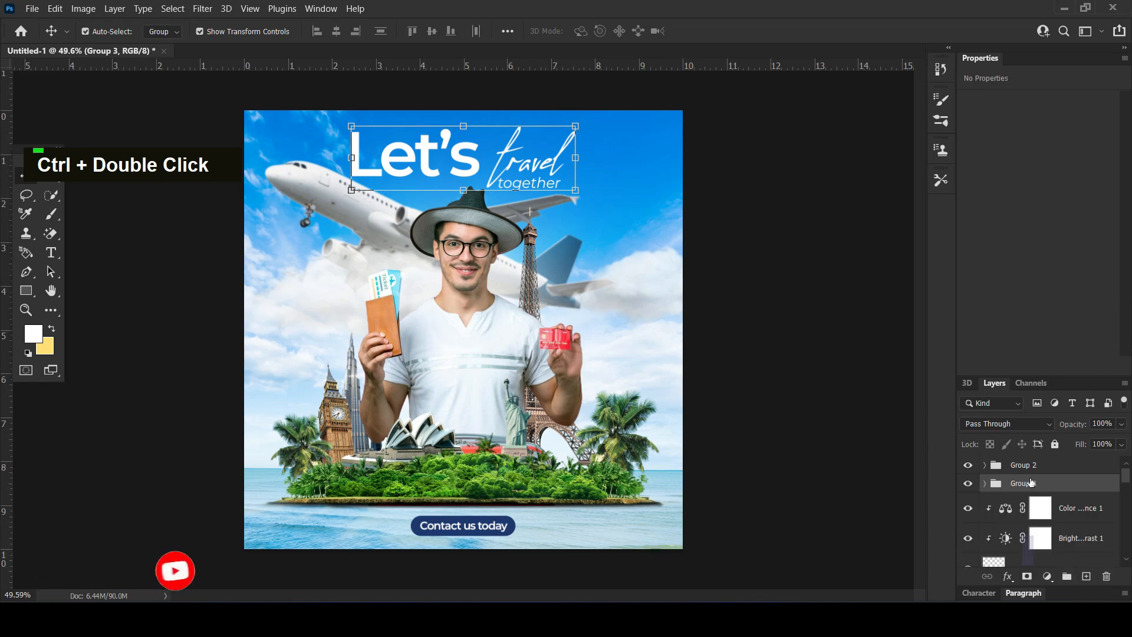
{"action": "double_click", "coordinate": [1031, 483]}
{"action": "type", "text": "wording"}
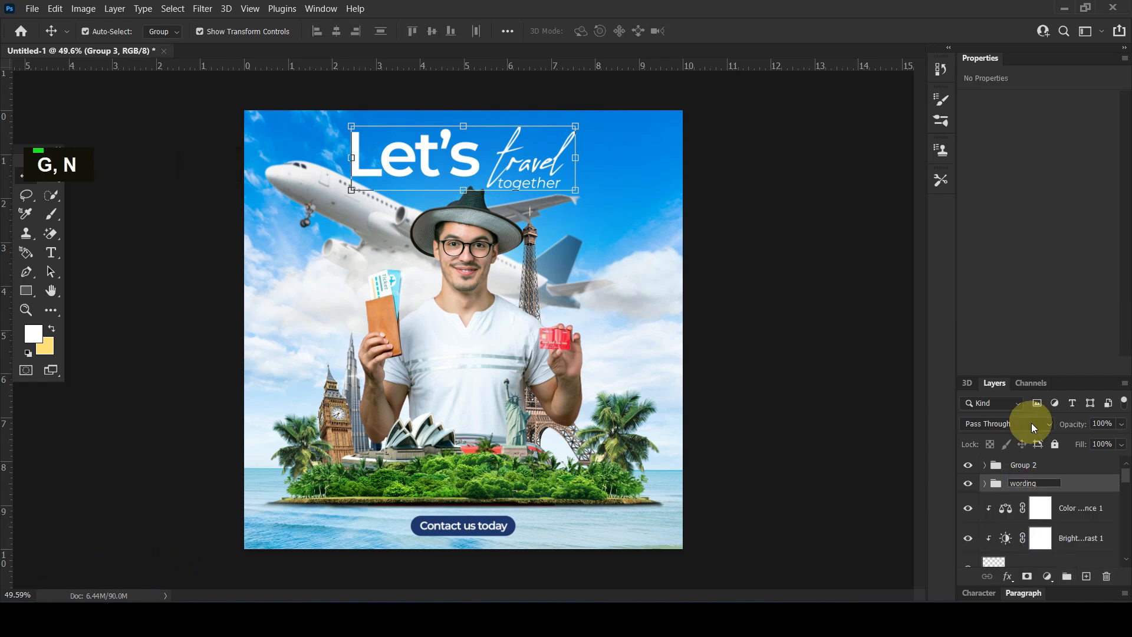
{"action": "type", "text": "s"}
{"action": "key", "text": "Return"}
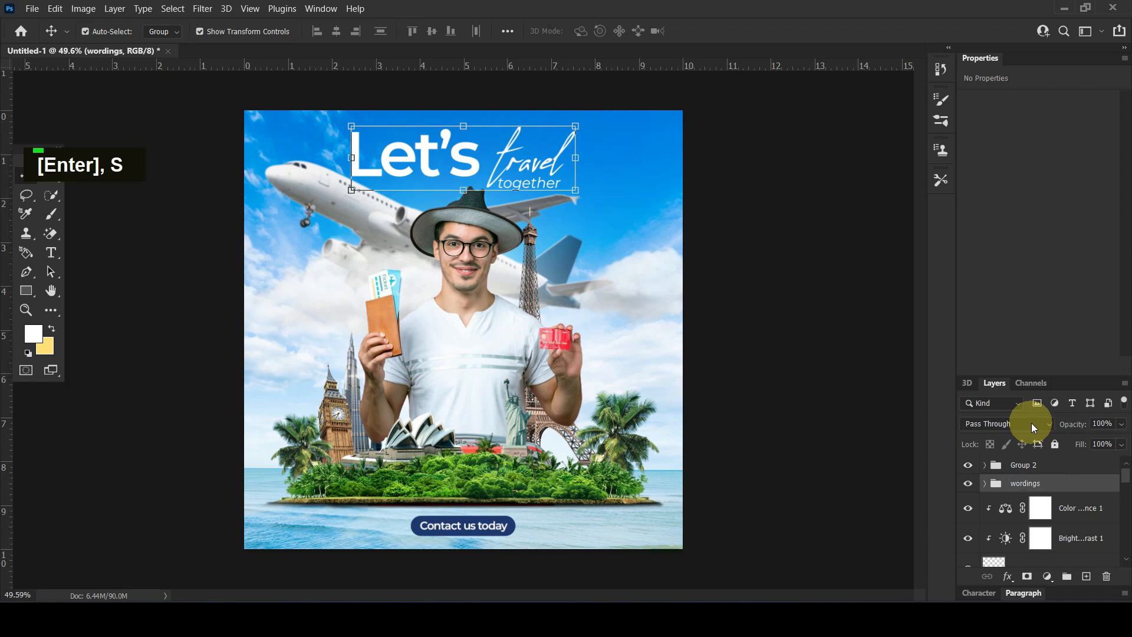
- Select all layers from the Color Balance adjustment above the island down to the eiffel layer and group them
{"action": "left_click", "coordinate": [1077, 510]}
{"action": "scroll", "coordinate": [1077, 509], "scroll_direction": "down", "scroll_amount": 1}
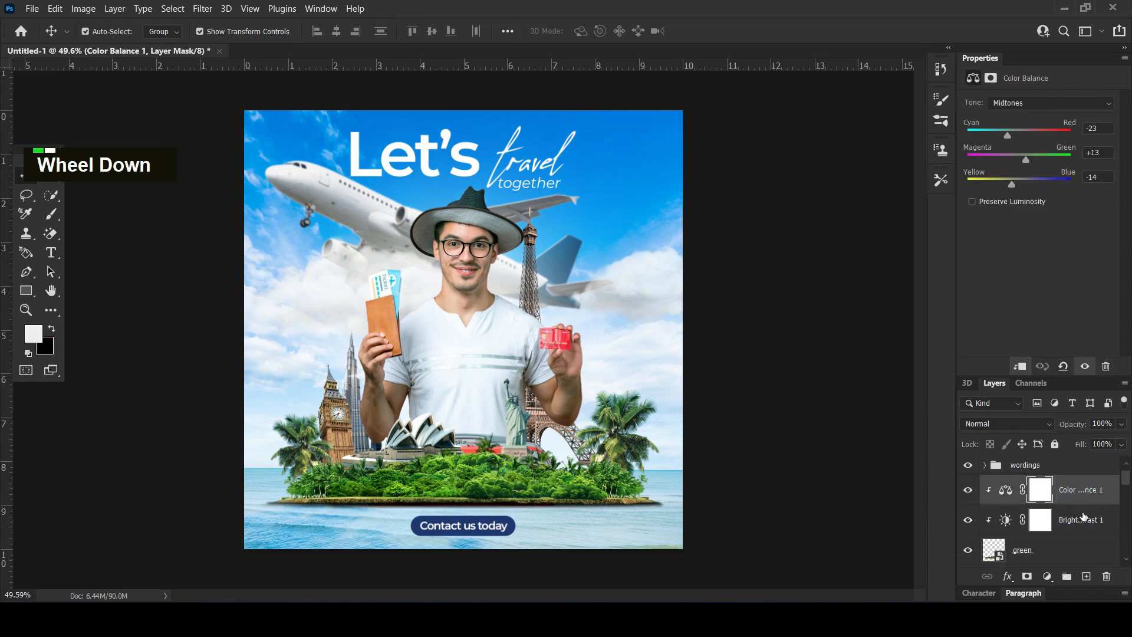
{"action": "left_click", "coordinate": [1084, 517], "text": "shift"}
{"action": "scroll", "coordinate": [1084, 516], "scroll_direction": "down", "scroll_amount": 1}
{"action": "left_click", "coordinate": [1082, 525], "text": "shift"}
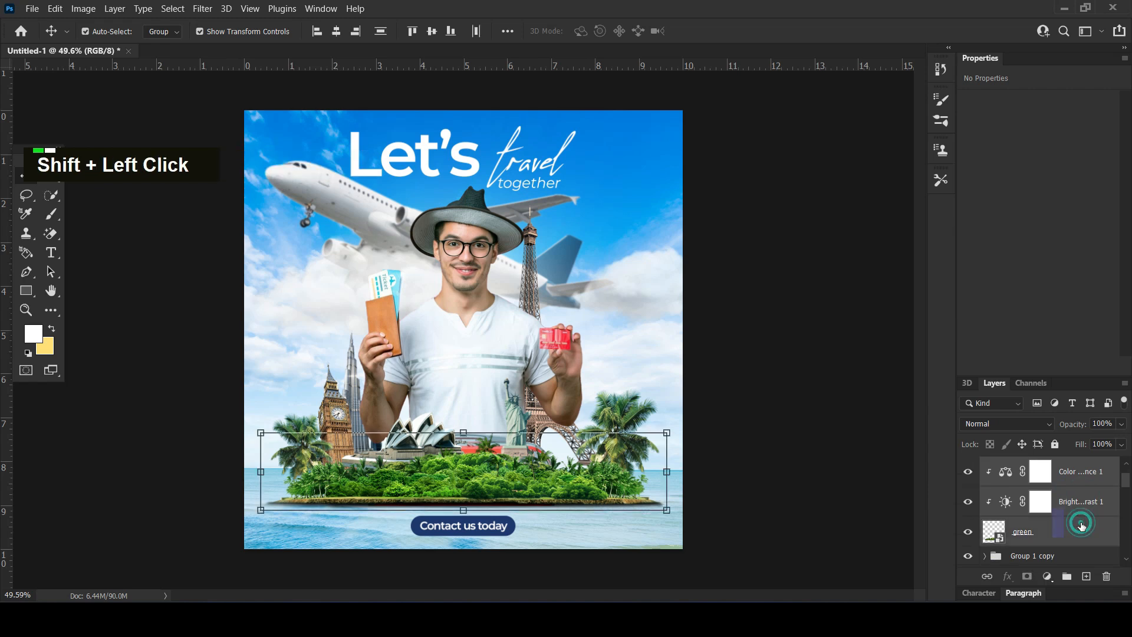
{"action": "scroll", "coordinate": [1082, 526], "scroll_direction": "down", "scroll_amount": 1}
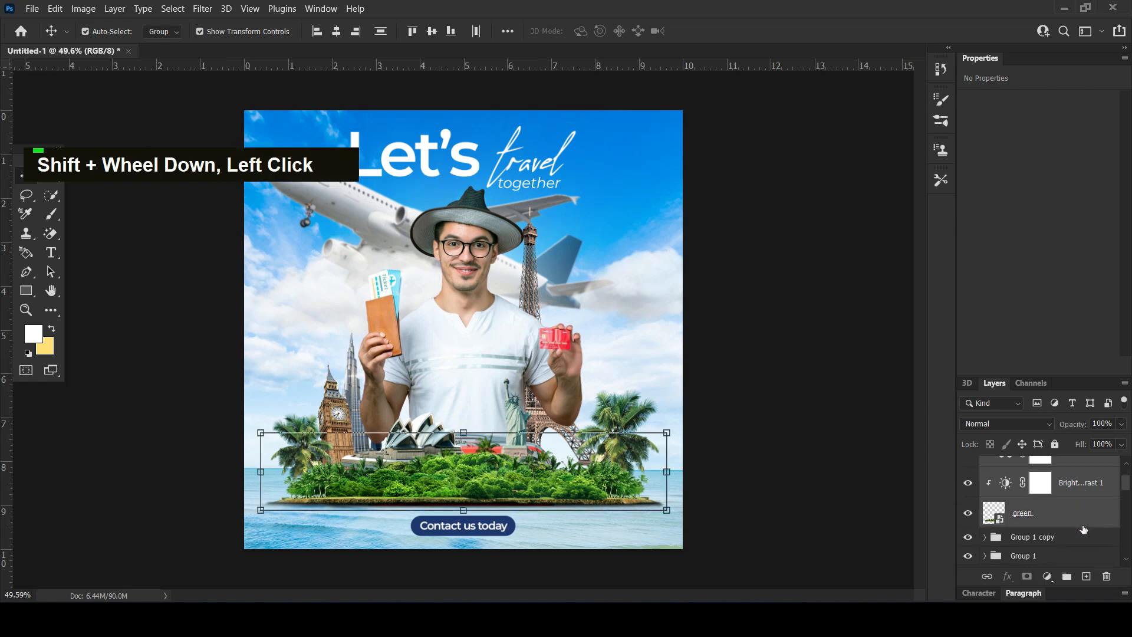
{"action": "scroll", "coordinate": [1083, 530], "scroll_direction": "down", "scroll_amount": 1}
{"action": "left_click", "coordinate": [1083, 519], "text": "shift"}
{"action": "left_click", "coordinate": [1081, 537], "text": "shift"}
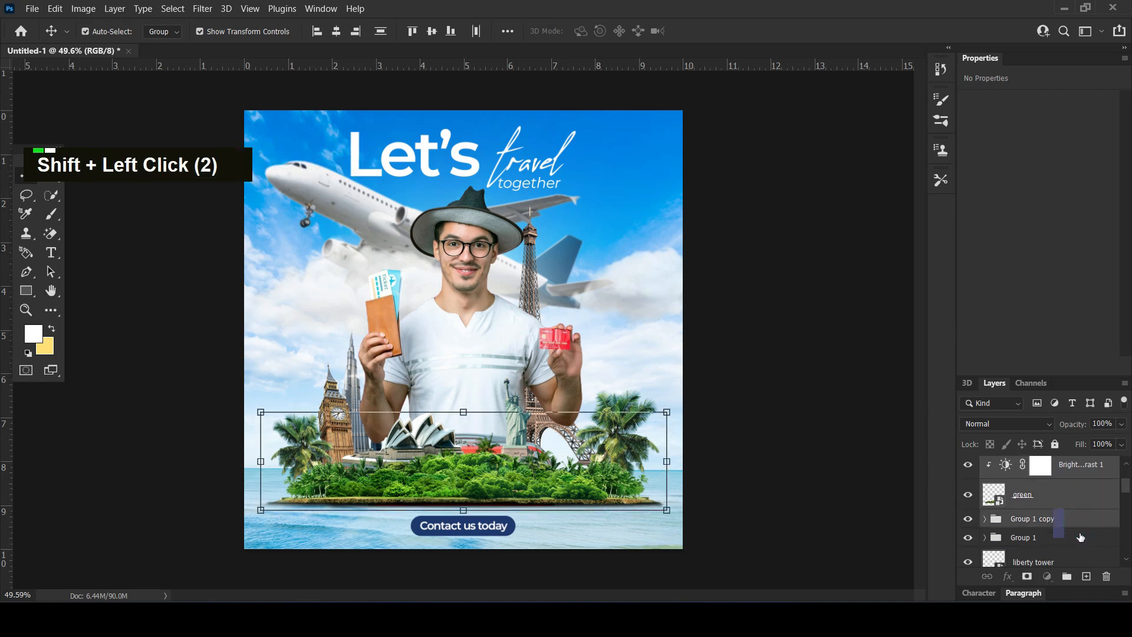
{"action": "scroll", "coordinate": [1081, 537], "scroll_direction": "down", "scroll_amount": 1}
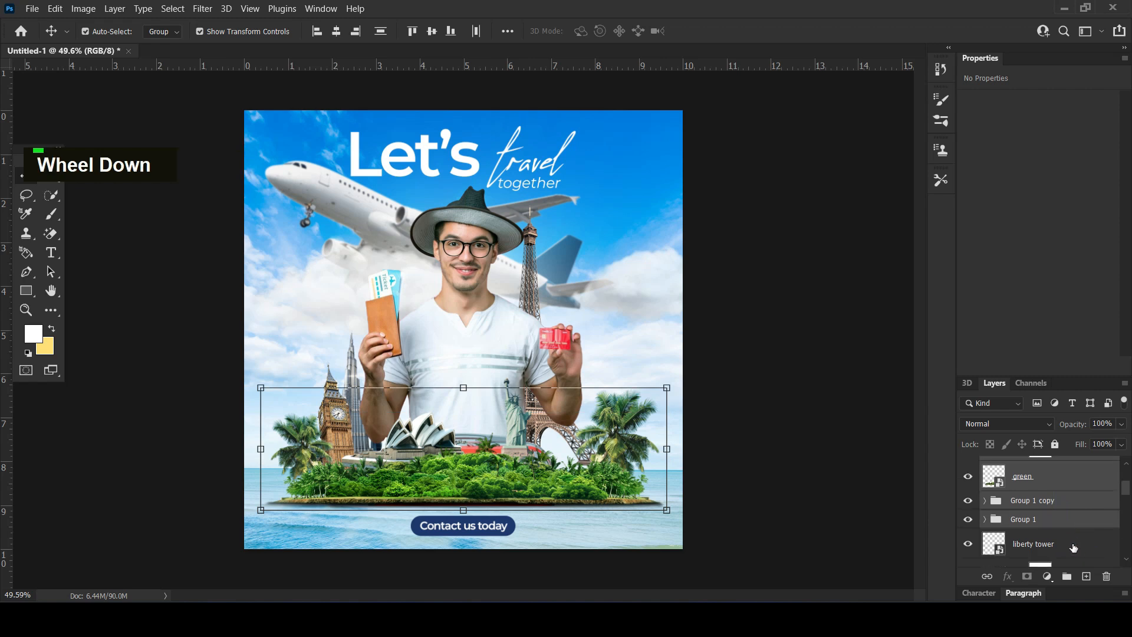
{"action": "left_click", "coordinate": [1079, 539], "text": "shift"}
{"action": "scroll", "coordinate": [1073, 546], "scroll_direction": "down", "scroll_amount": 1}
{"action": "scroll", "coordinate": [1073, 549], "scroll_direction": "down", "scroll_amount": 7}
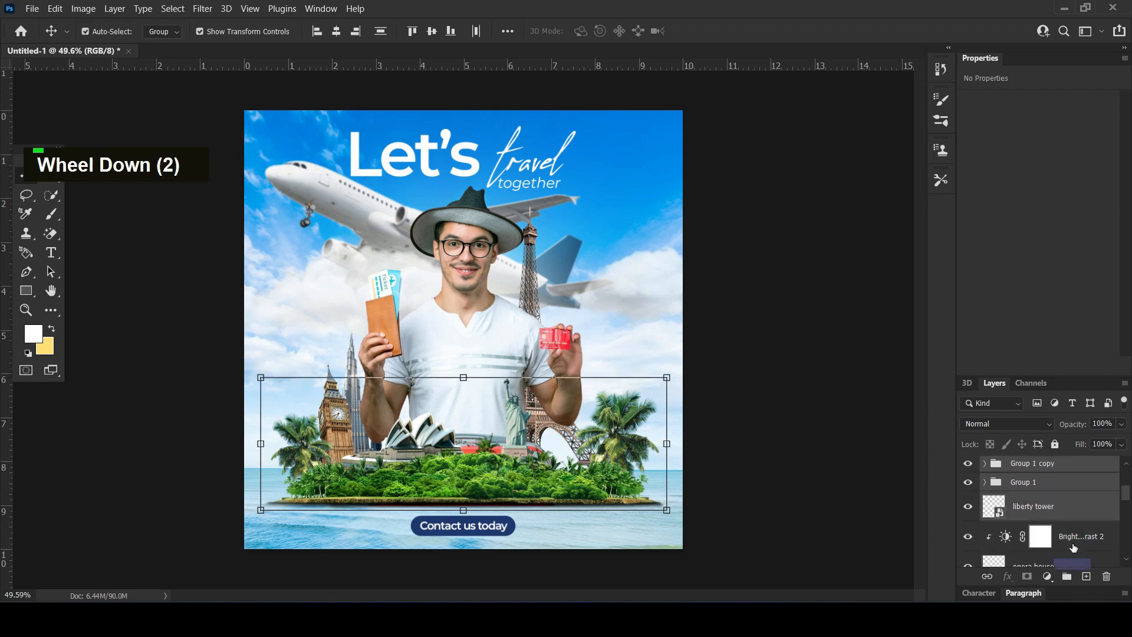
{"action": "scroll", "coordinate": [1073, 548], "scroll_direction": "down", "scroll_amount": 8}
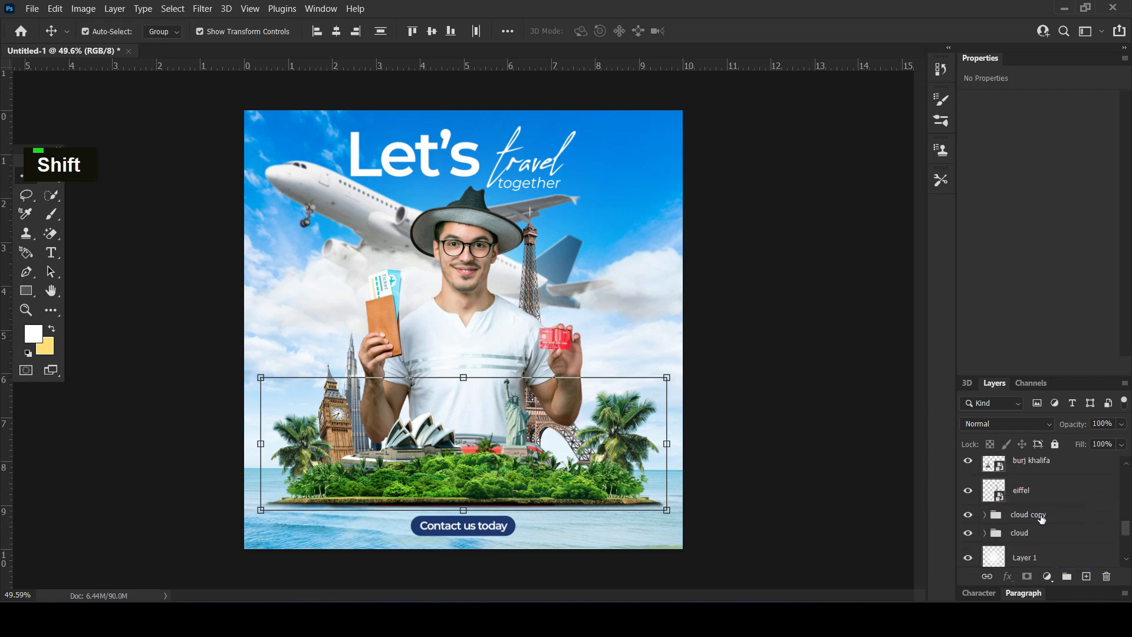
{"action": "left_click", "coordinate": [1042, 499], "text": "shift"}
{"action": "left_click_drag", "start_coordinate": [1042, 499], "coordinate": [1068, 579]}
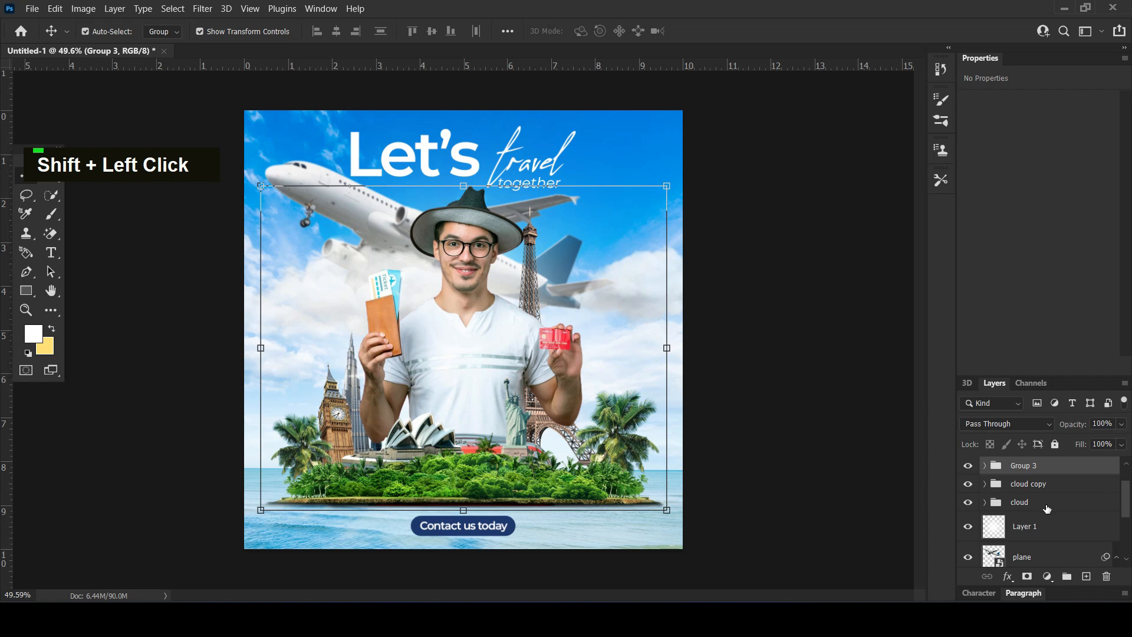
- Rename the new group of island and landmark layers as "landmarks"
{"action": "double_click", "coordinate": [1020, 466]}
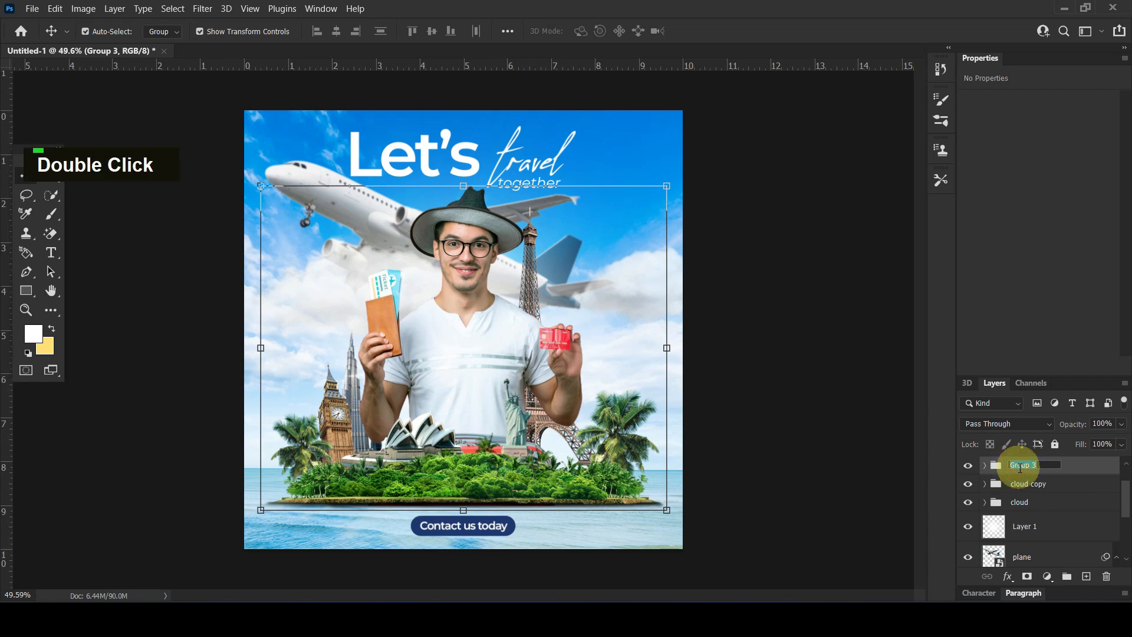
{"action": "type", "text": "Landmarks"}
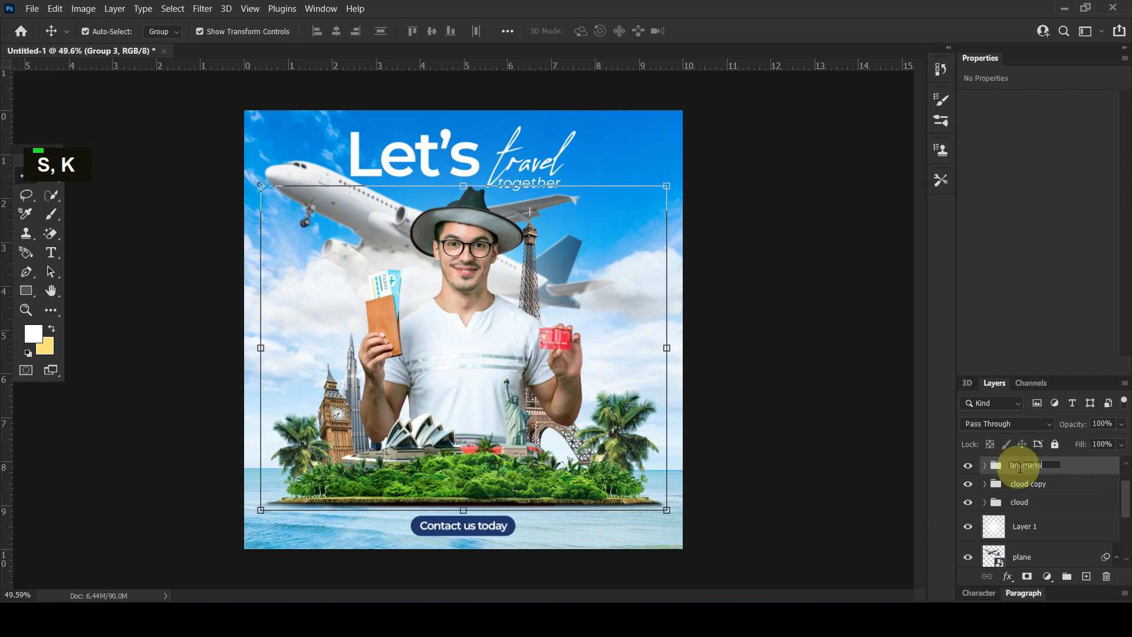
{"action": "key", "text": "Return"}
- Add an empty layer above all the groups and choose a warm yellow as the foreground colour
{"action": "scroll", "coordinate": [1053, 518], "scroll_direction": "down", "scroll_amount": 3}
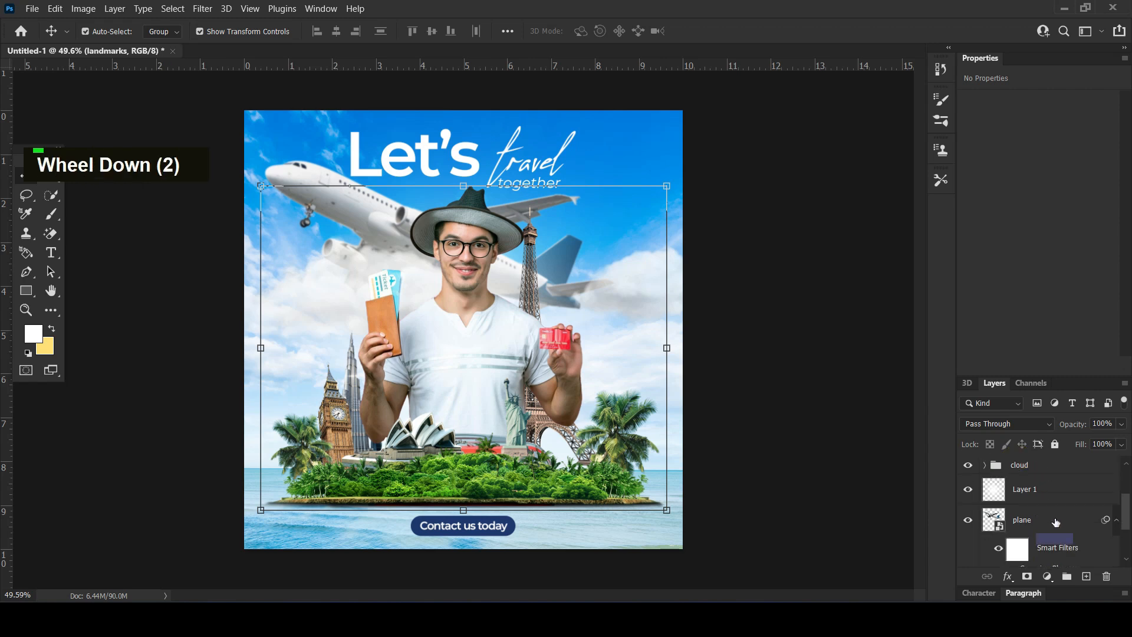
{"action": "scroll", "coordinate": [1056, 522], "scroll_direction": "down", "scroll_amount": 1}
{"action": "scroll", "coordinate": [1056, 523], "scroll_direction": "up", "scroll_amount": 7}
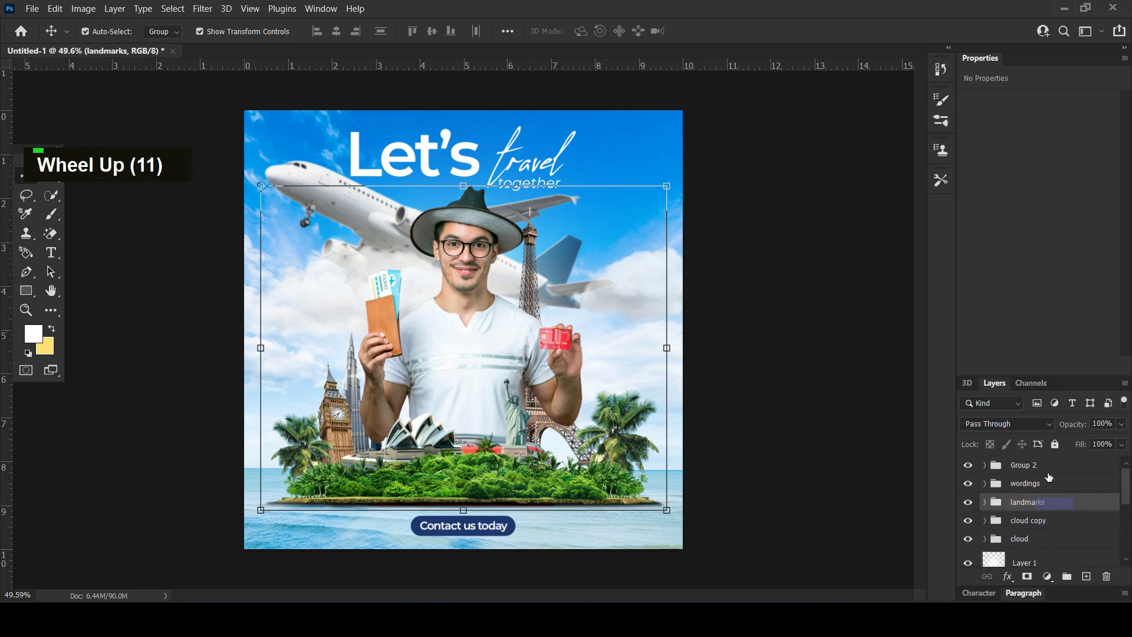
{"action": "left_click", "coordinate": [1047, 468]}
{"action": "left_click", "coordinate": [1087, 576]}
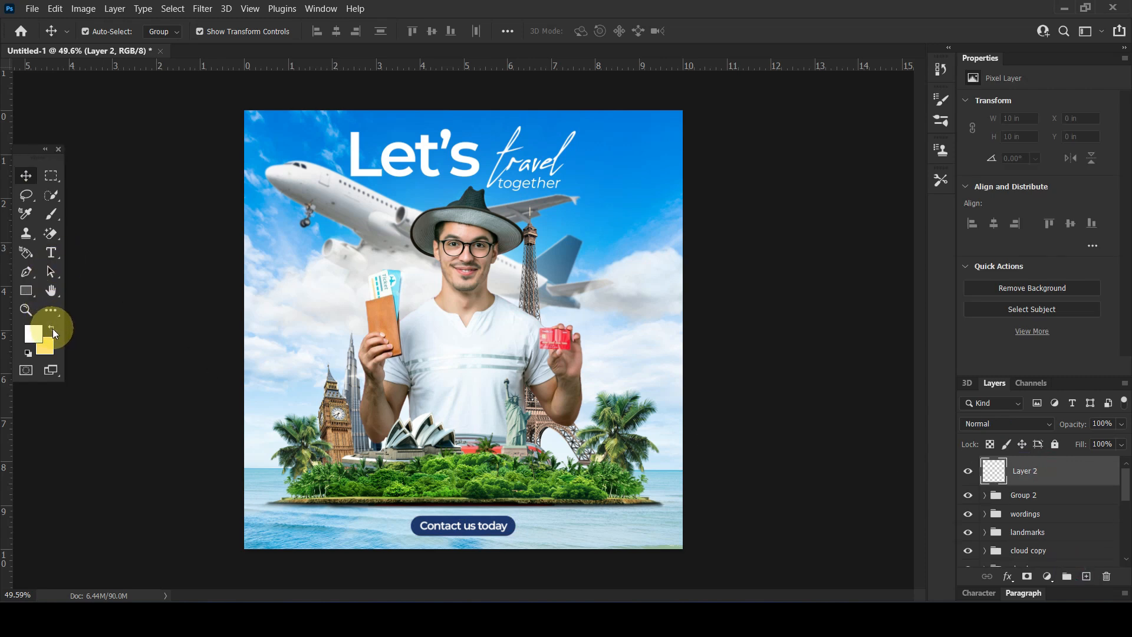
{"action": "left_click", "coordinate": [33, 334]}
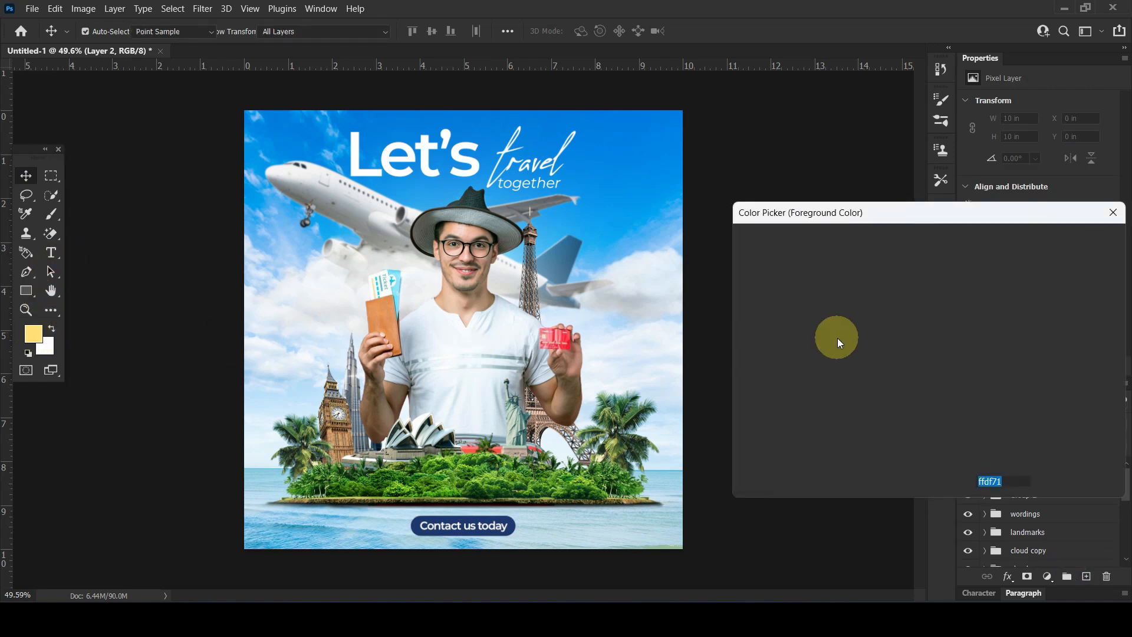
{"action": "left_click", "coordinate": [868, 250]}
{"action": "left_click", "coordinate": [1052, 240]}
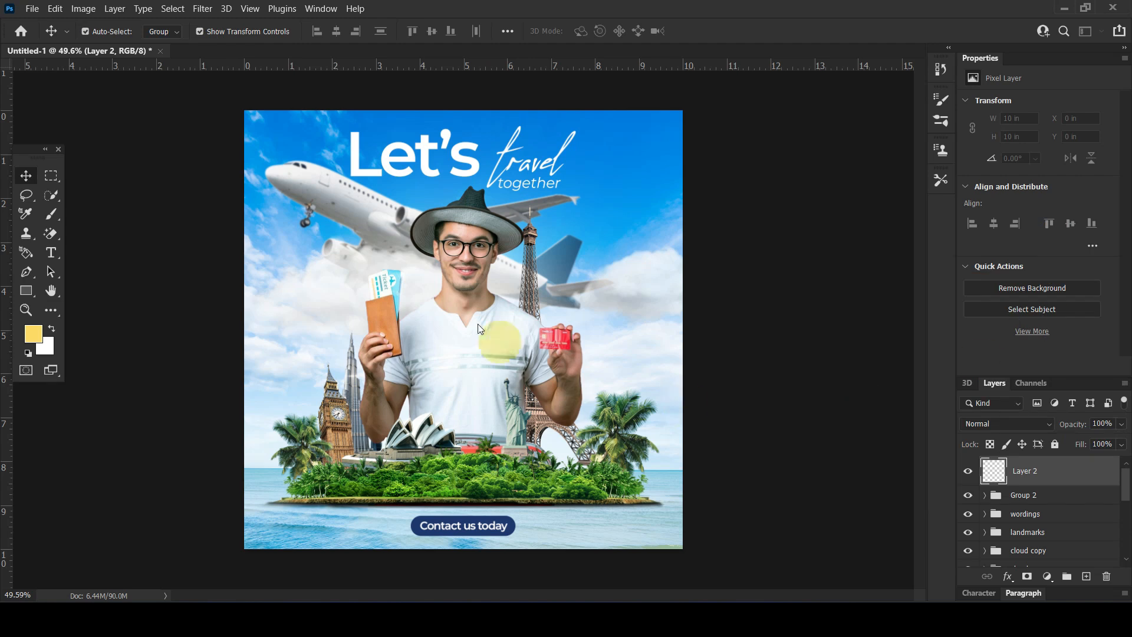
- Paint one soft yellow dab on the man's chest with a 300 px brush on the new layer
{"action": "left_click", "coordinate": [51, 214]}
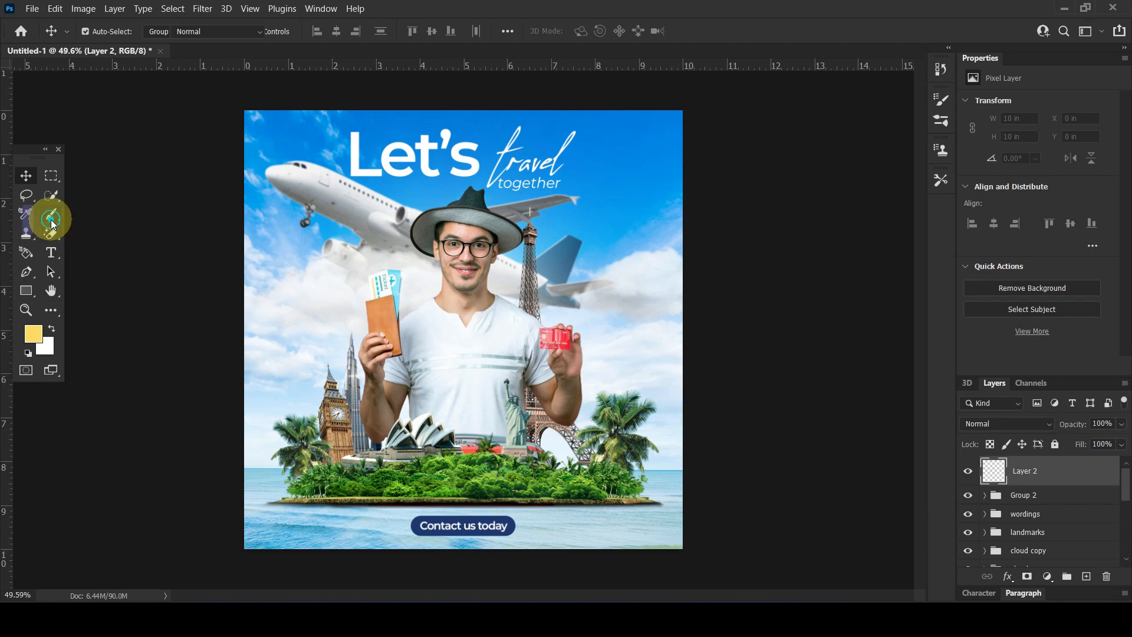
{"action": "key", "text": "bracketleft"}
{"action": "key", "text": "bracketleft"}
{"action": "key", "text": "bracketleft"}
{"action": "key", "text": "bracketleft"}
{"action": "key", "text": "bracketleft"}
{"action": "key", "text": "bracketleft"}
{"action": "key", "text": "bracketleft"}
{"action": "key", "text": "bracketleft"}
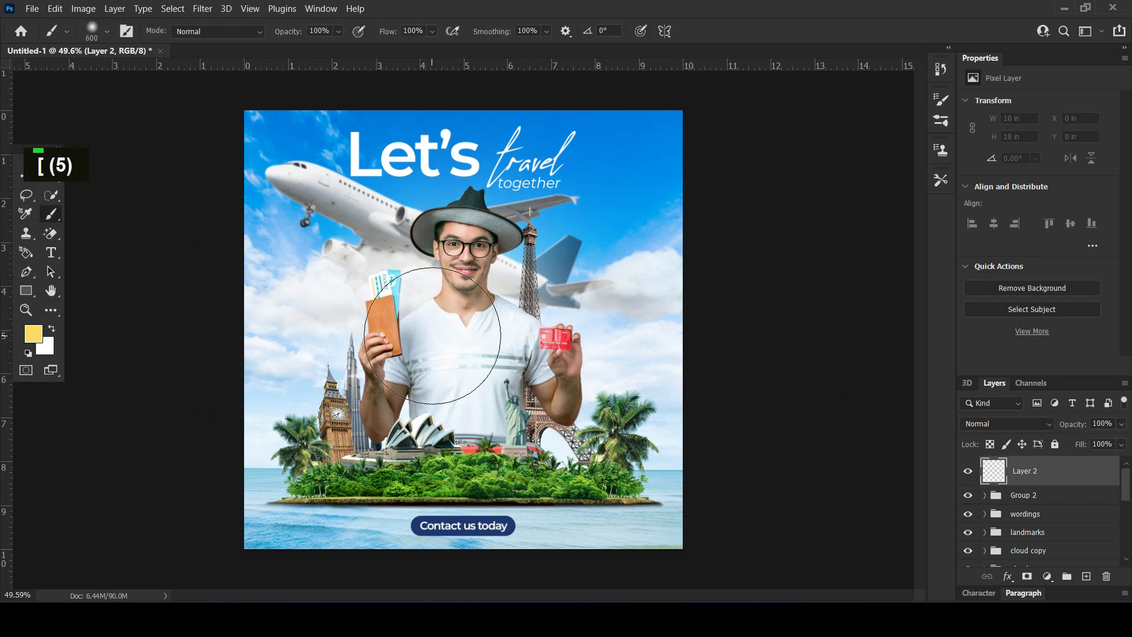
{"action": "left_click", "coordinate": [459, 340]}
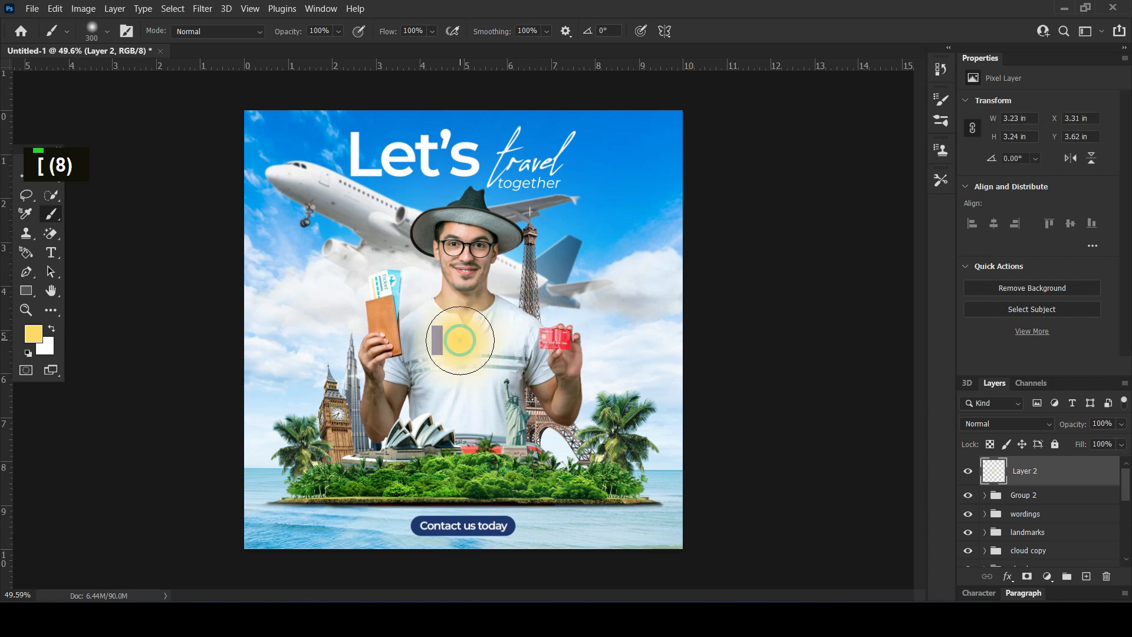
- Paint a 100 px white dab in the centre of the yellow glow
{"action": "key", "text": "x"}
{"action": "key", "text": "bracketleft"}
{"action": "key", "text": "bracketleft"}
{"action": "key", "text": "bracketleft"}
{"action": "key", "text": "bracketleft"}
{"action": "key", "text": "bracketleft"}
{"action": "key", "text": "bracketleft"}
{"action": "left_click", "coordinate": [460, 340]}
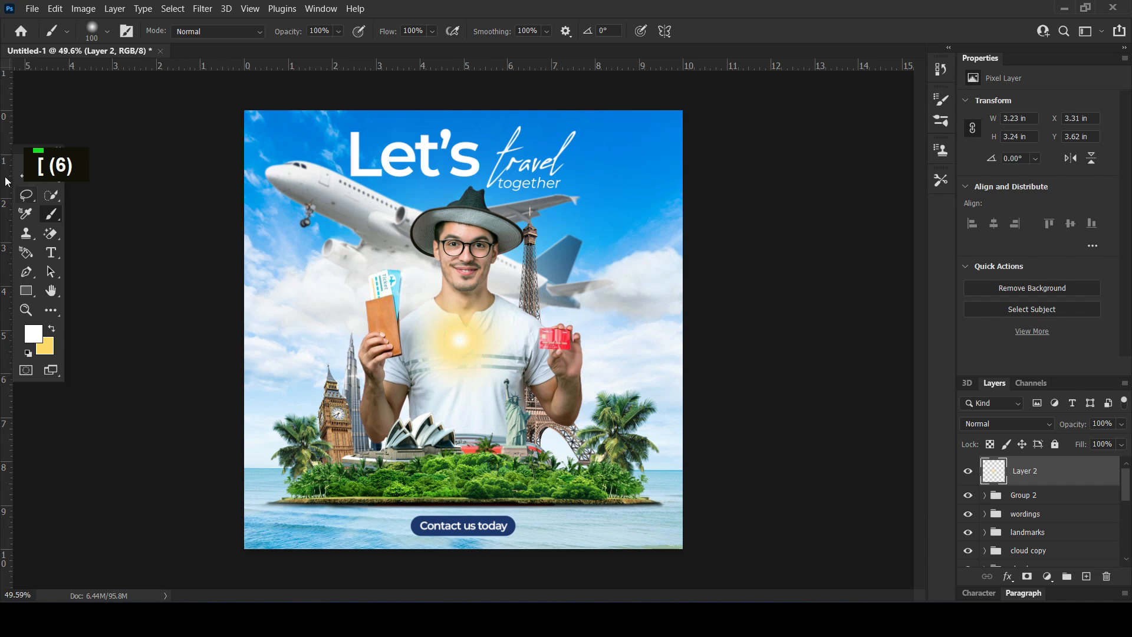
- Set the glow layer's blend mode to Screen and move it behind the top of the opera house
{"action": "left_click", "coordinate": [23, 178]}
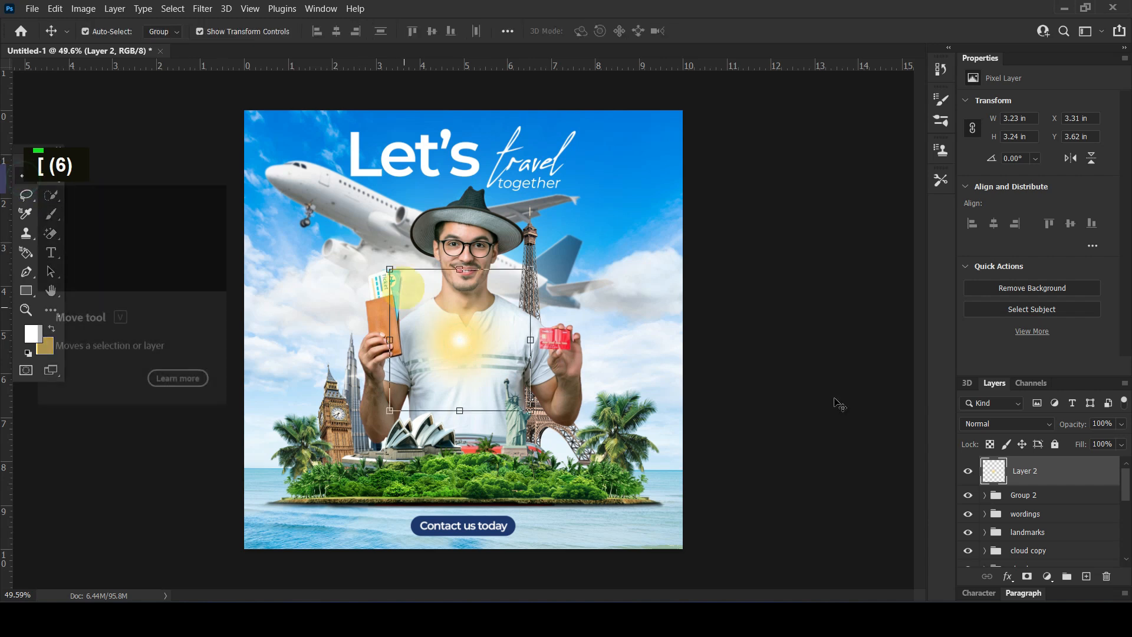
{"action": "left_click", "coordinate": [1015, 428]}
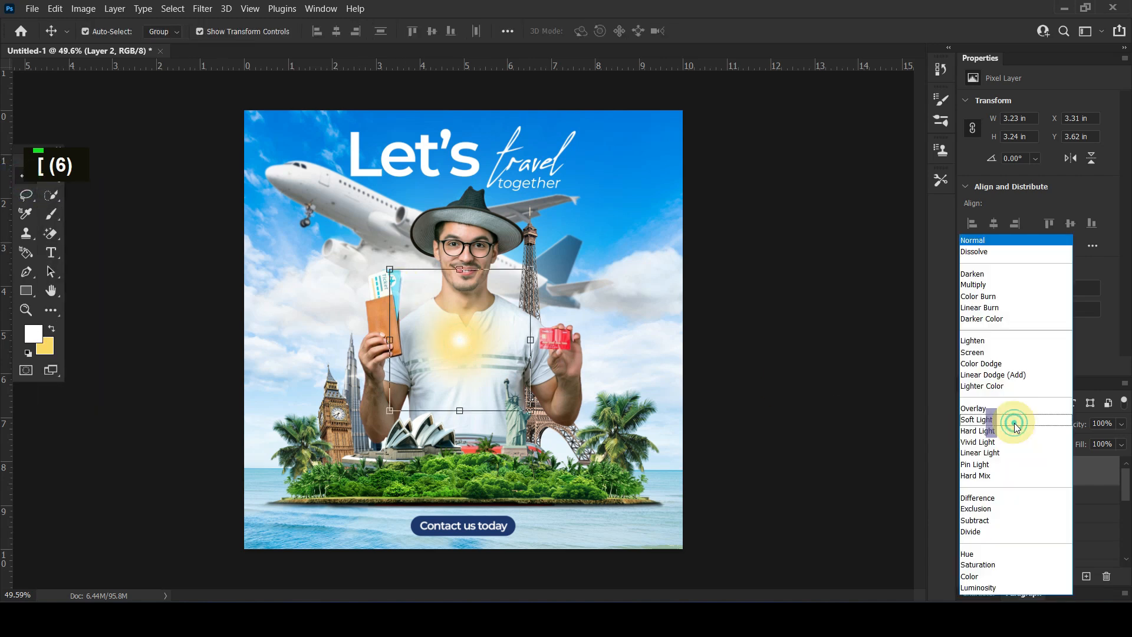
{"action": "left_click", "coordinate": [996, 352]}
{"action": "left_click_drag", "start_coordinate": [461, 345], "coordinate": [414, 418]}
- Copy the glow to the base of the Eiffel Tower and enlarge the copy to 113.81% width and 110.49% height
{"action": "left_click_drag", "start_coordinate": [413, 416], "coordinate": [560, 455]}
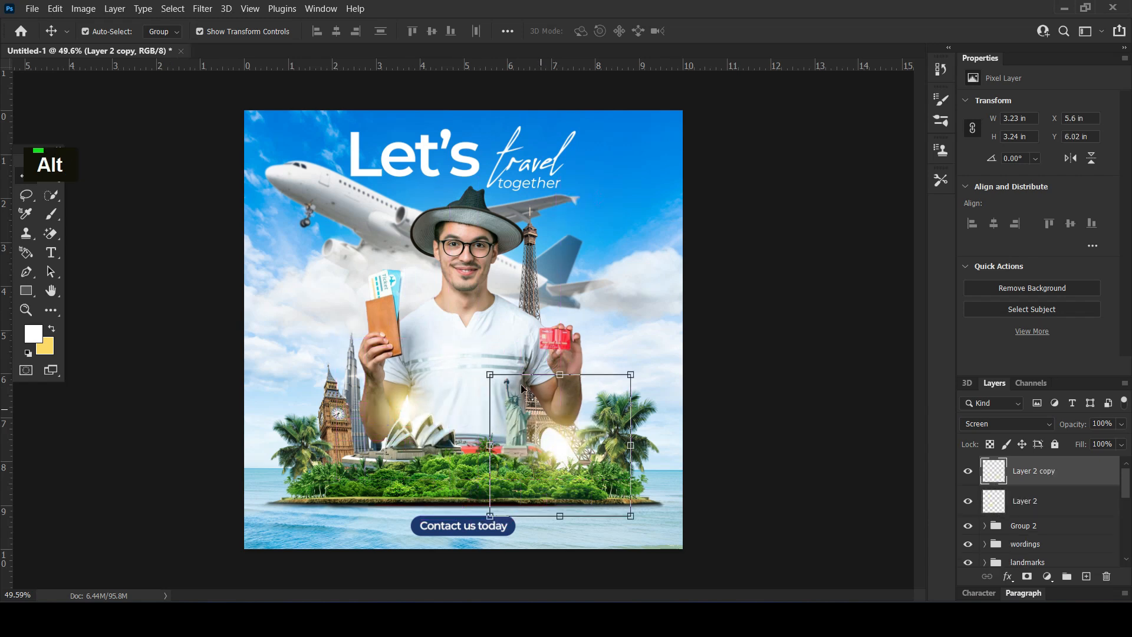
{"action": "left_click_drag", "start_coordinate": [489, 374], "coordinate": [469, 359]}
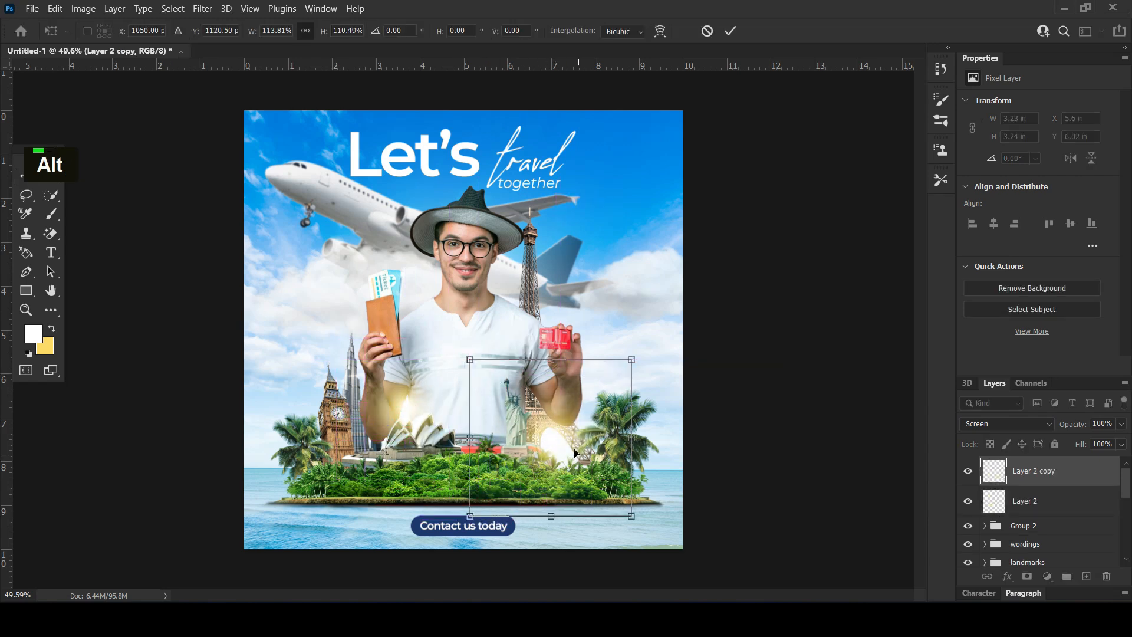
{"action": "key", "text": "Return"}
- Place two more copies of the glow around the man's shoulders, shifting the last one closer to the tickets
{"action": "left_click_drag", "start_coordinate": [564, 442], "coordinate": [434, 359]}
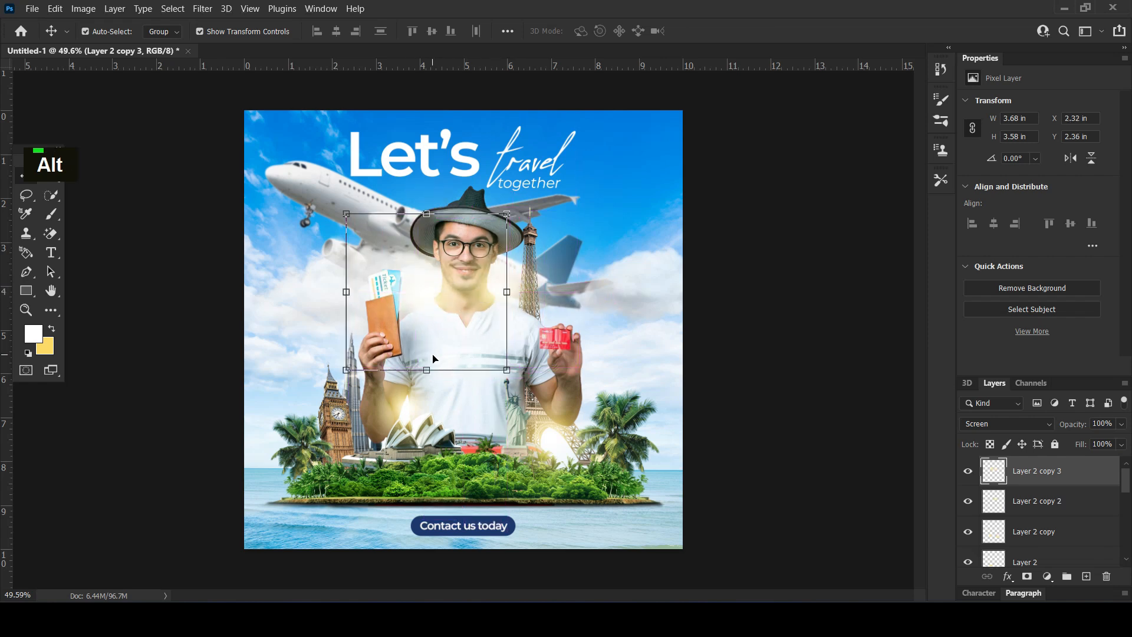
{"action": "left_click_drag", "start_coordinate": [427, 290], "coordinate": [414, 301]}
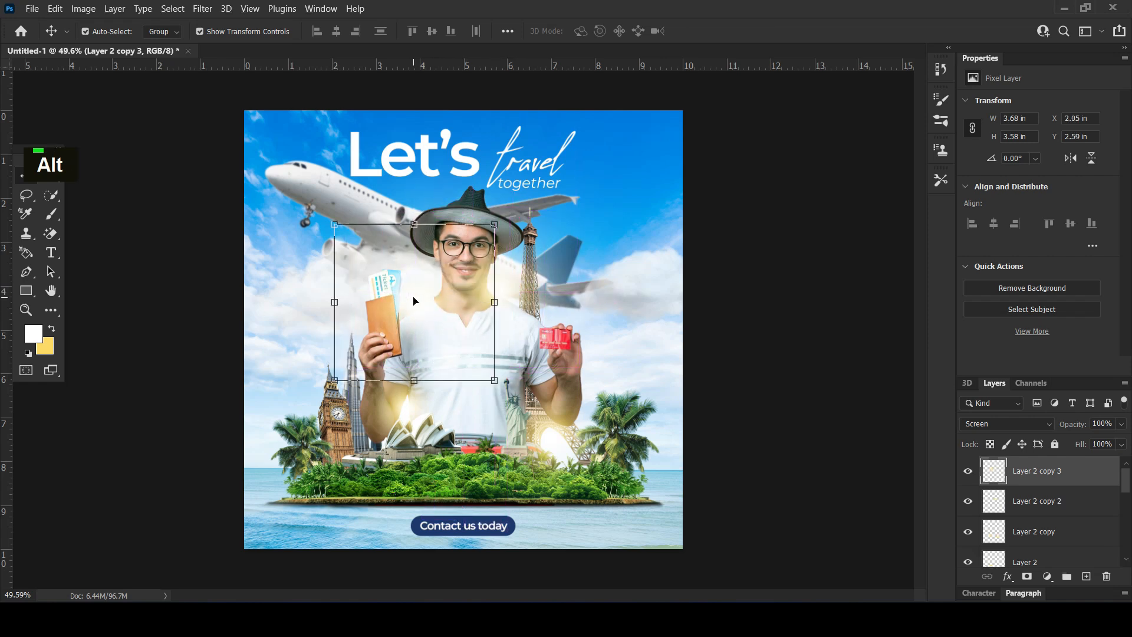
- Duplicate the last glow directly above the sky image layer, scale it to 270.38% and centre it horizontally on the canvas
{"action": "key", "text": "ctrl+j"}
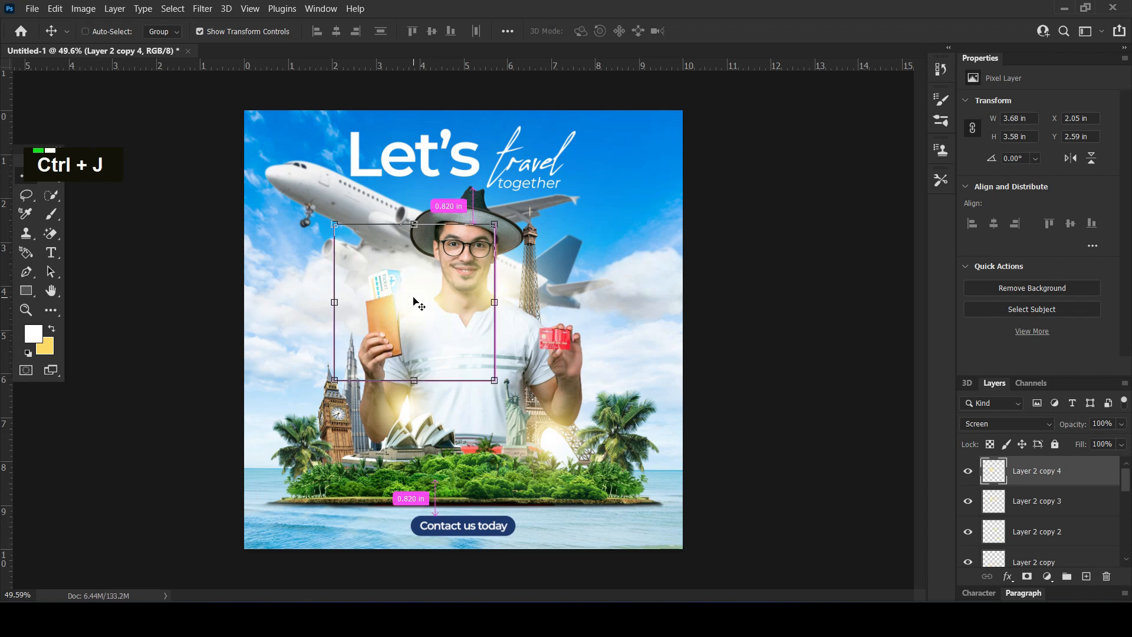
{"action": "left_click_drag", "start_coordinate": [1024, 469], "coordinate": [1027, 506]}
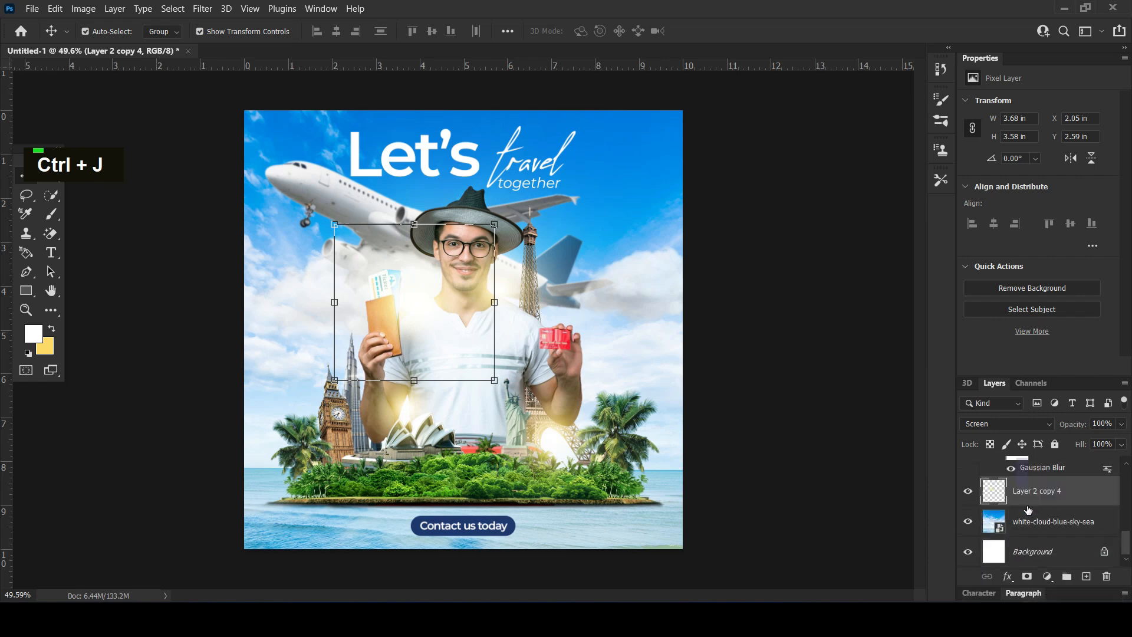
{"action": "left_click", "coordinate": [493, 223], "text": "alt"}
{"action": "left_click_drag", "start_coordinate": [493, 223], "coordinate": [726, 199]}
{"action": "left_click_drag", "start_coordinate": [411, 264], "coordinate": [467, 281]}
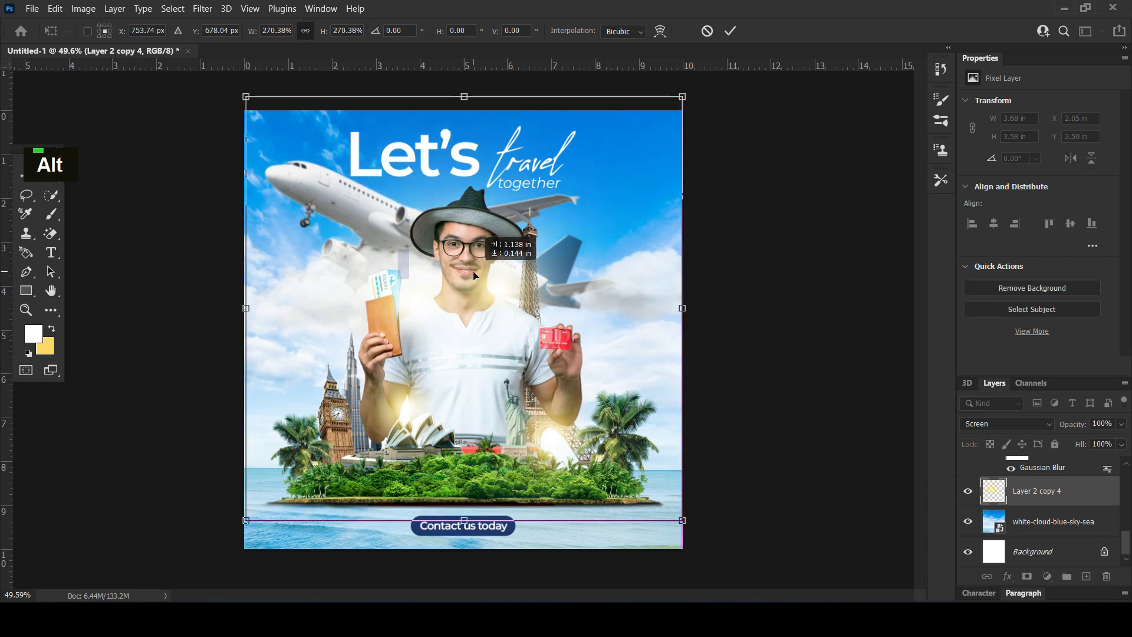
{"action": "key", "text": "Return"}
- Move the enlarged glow layer directly above the plane layer and deselect it
{"action": "left_click_drag", "start_coordinate": [995, 491], "coordinate": [1023, 506]}
{"action": "scroll", "coordinate": [999, 494], "scroll_direction": "up", "scroll_amount": 5}
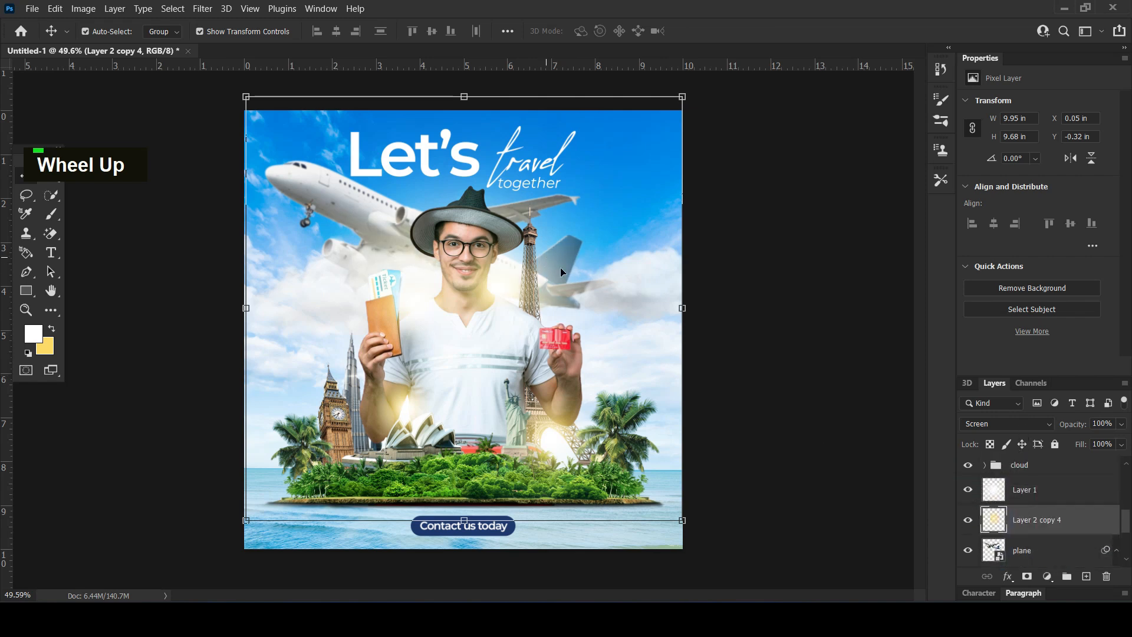
{"action": "left_click", "coordinate": [791, 301]}
{"action": "scroll", "coordinate": [567, 269], "scroll_direction": "down", "scroll_amount": 1, "text": "alt"}
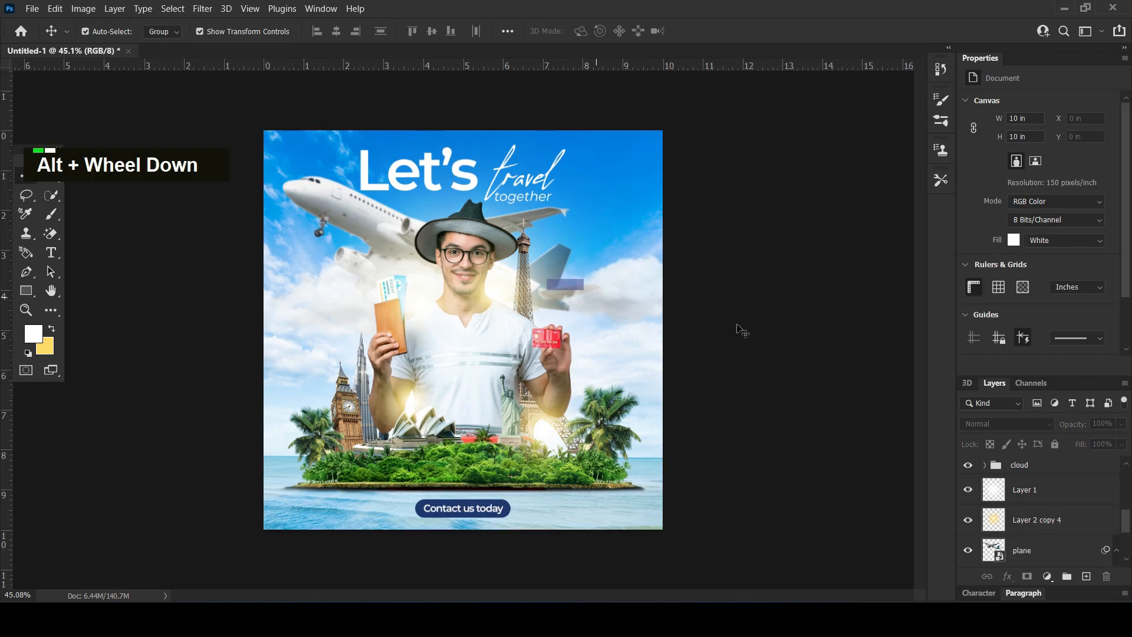